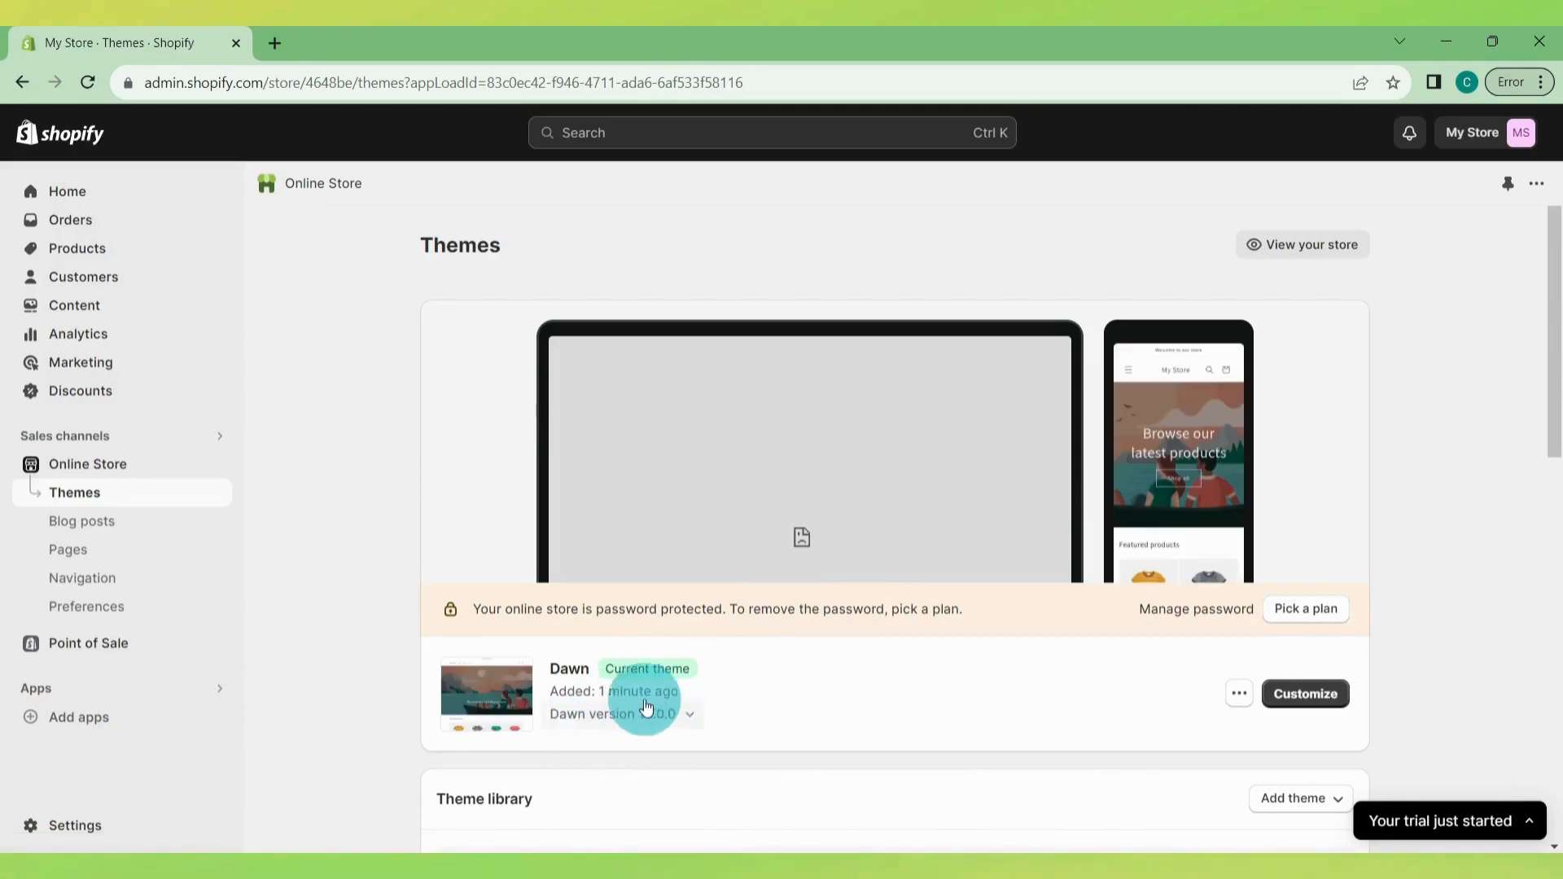
Step: Add the free Sense theme to the theme library and publish it as the store's theme
{"action": "left_click", "coordinate": [1557, 521]}
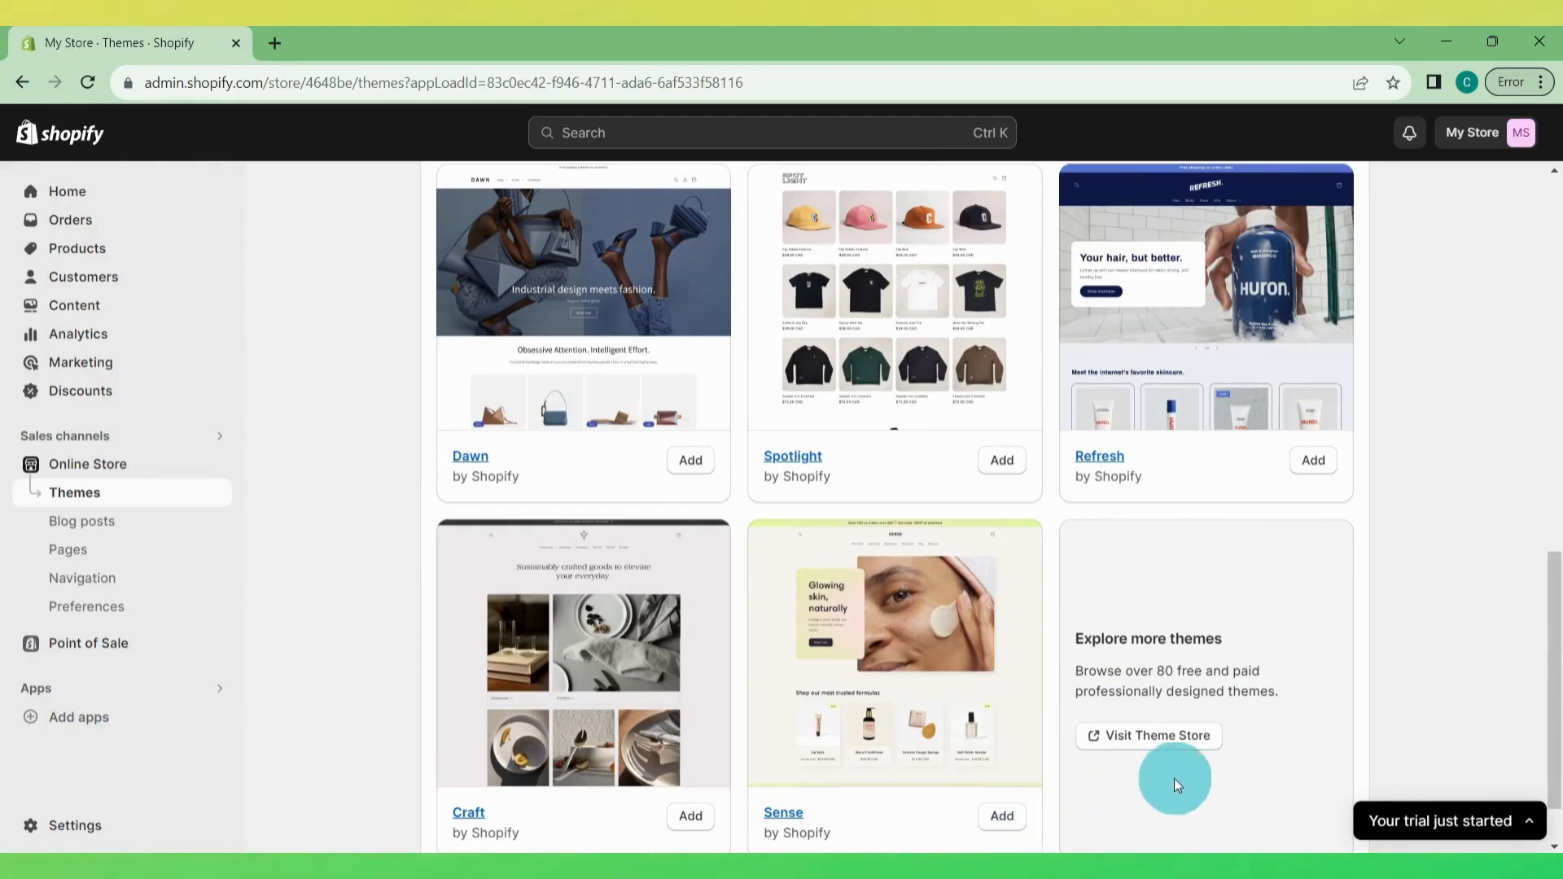
{"action": "scroll", "coordinate": [1498, 704], "scroll_direction": "up", "scroll_amount": 1}
{"action": "scroll", "coordinate": [1498, 703], "scroll_direction": "up", "scroll_amount": 5}
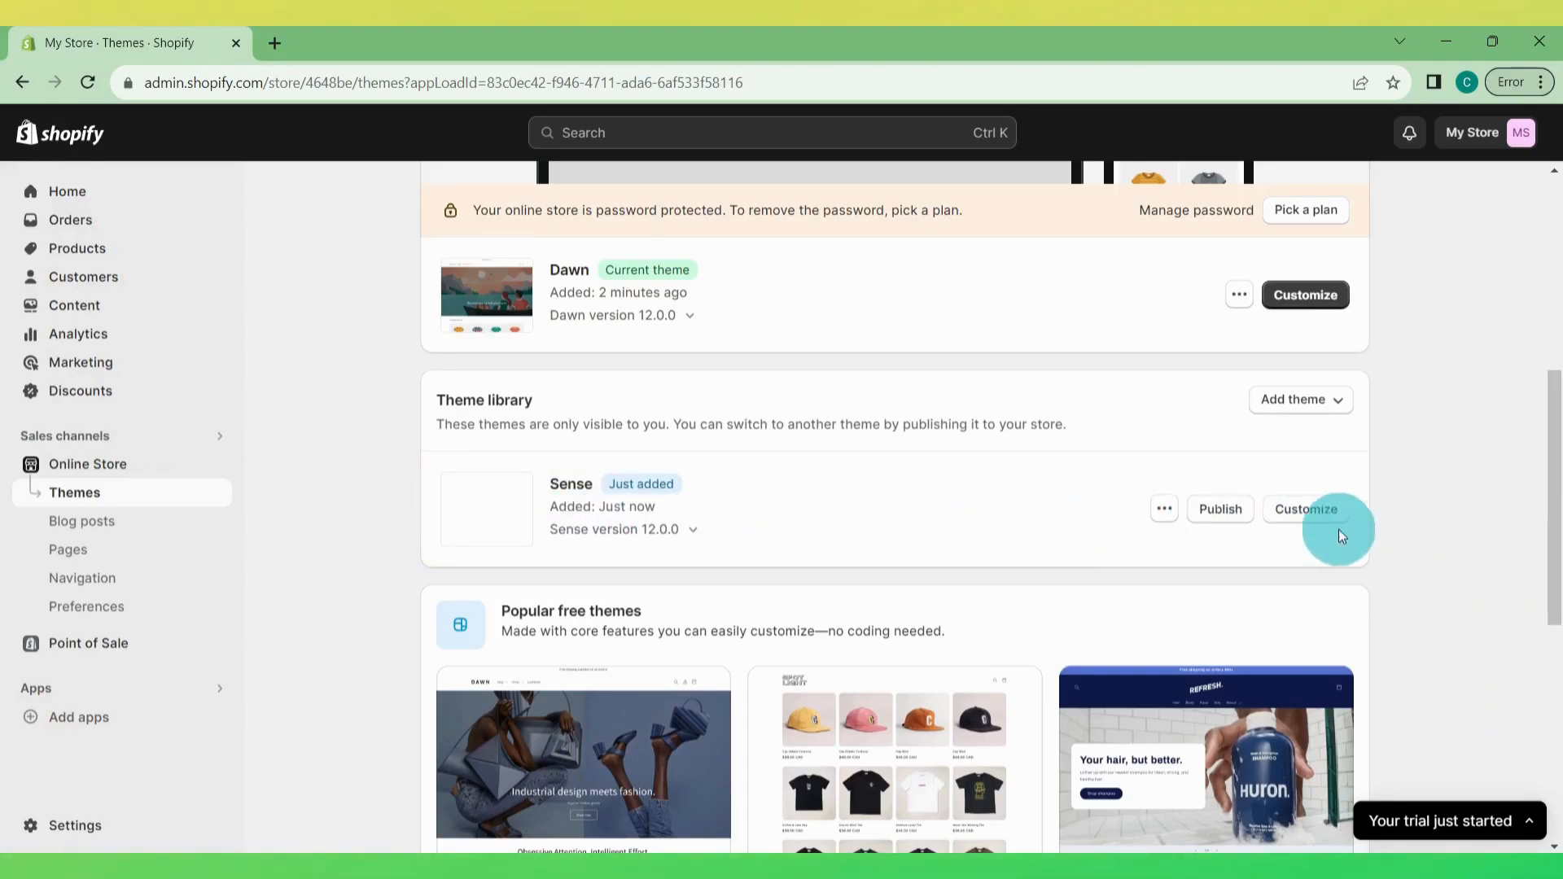
{"action": "left_click", "coordinate": [1219, 509]}
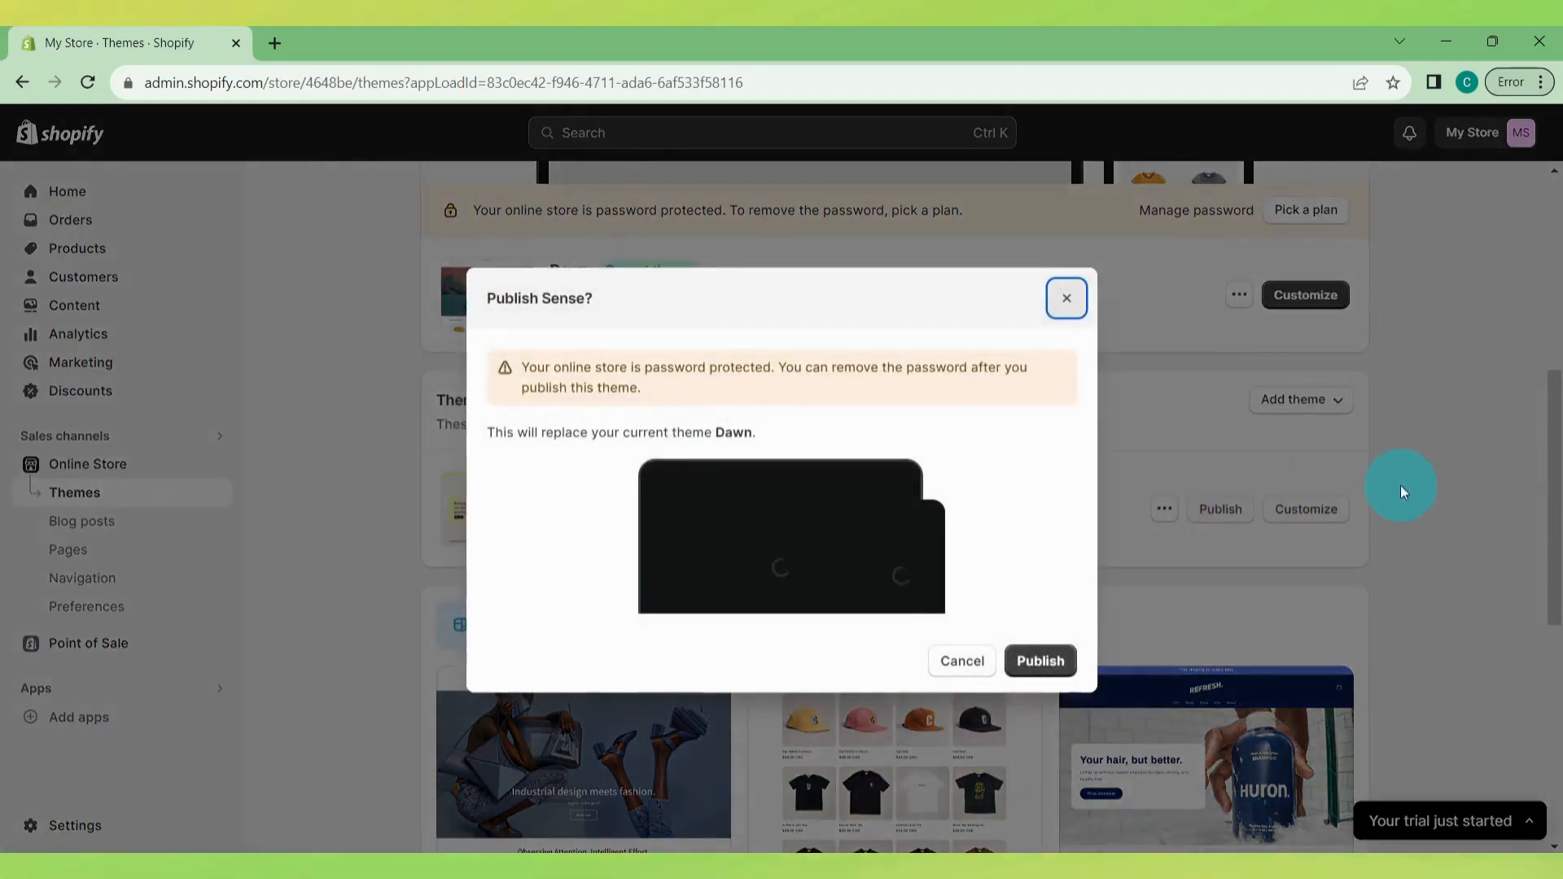
{"action": "left_click", "coordinate": [1040, 661]}
{"action": "left_click_drag", "start_coordinate": [1553, 516], "coordinate": [1558, 355]}
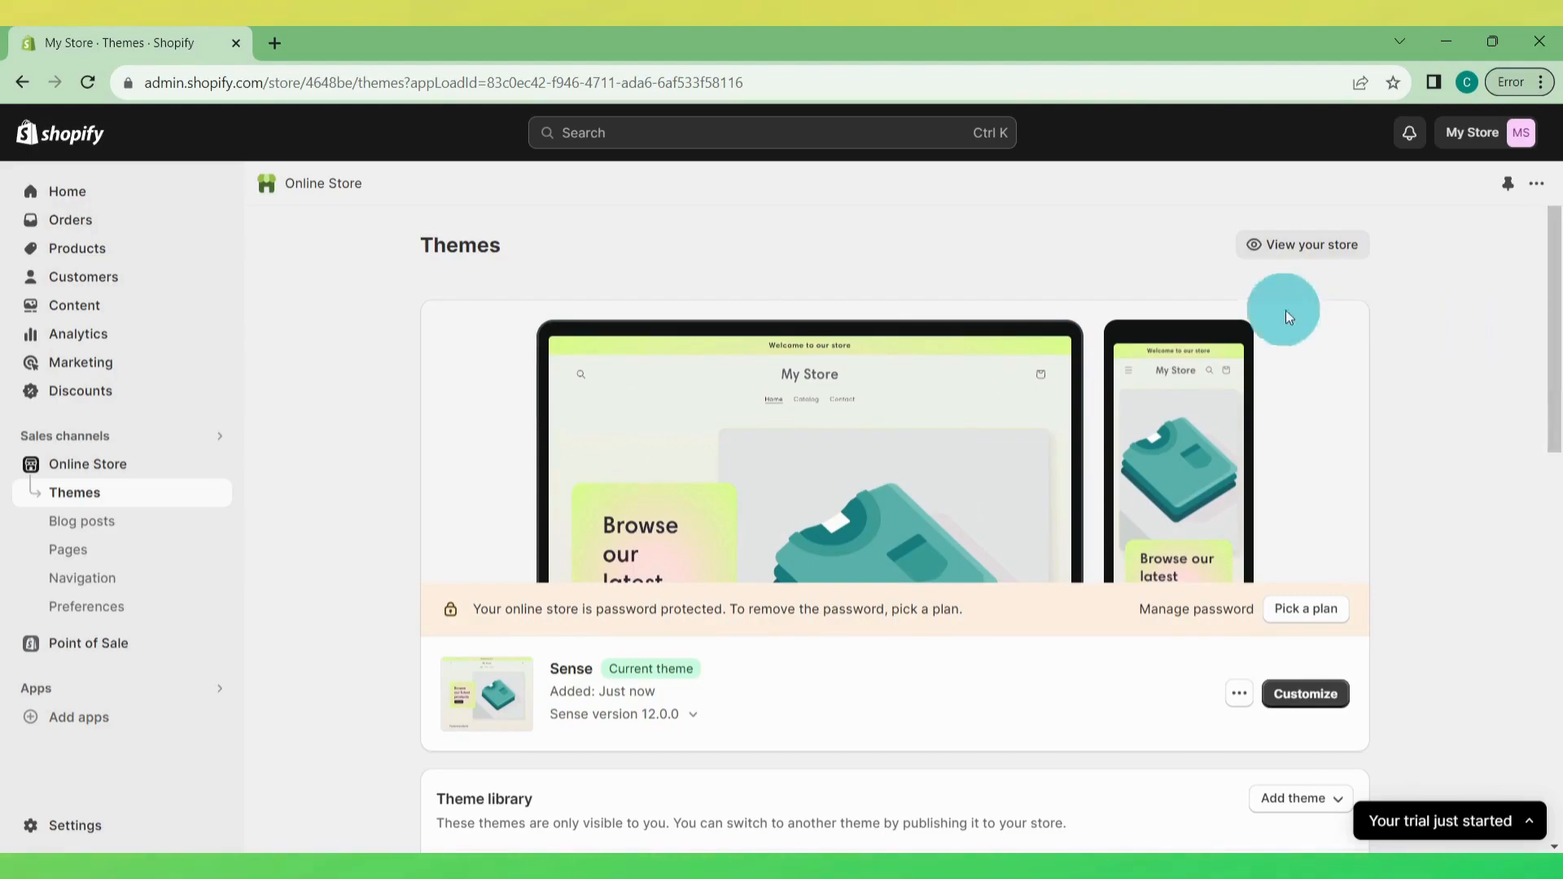
Step: Create a new product titled "Scents & Co. Organic Scented Candle"
{"action": "left_click", "coordinate": [115, 248]}
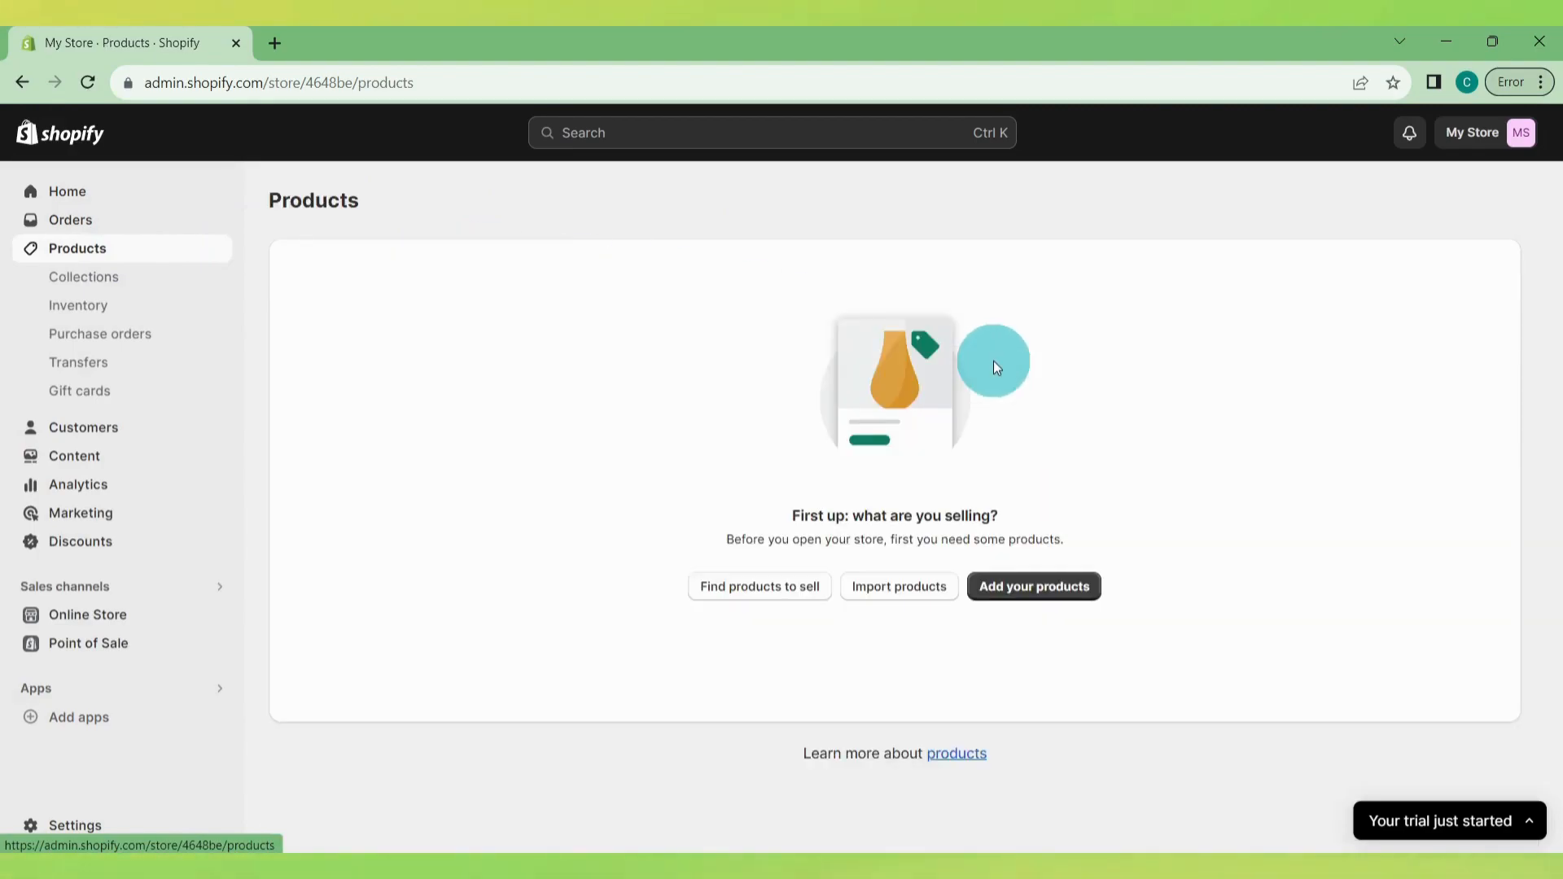
{"action": "left_click", "coordinate": [1040, 602]}
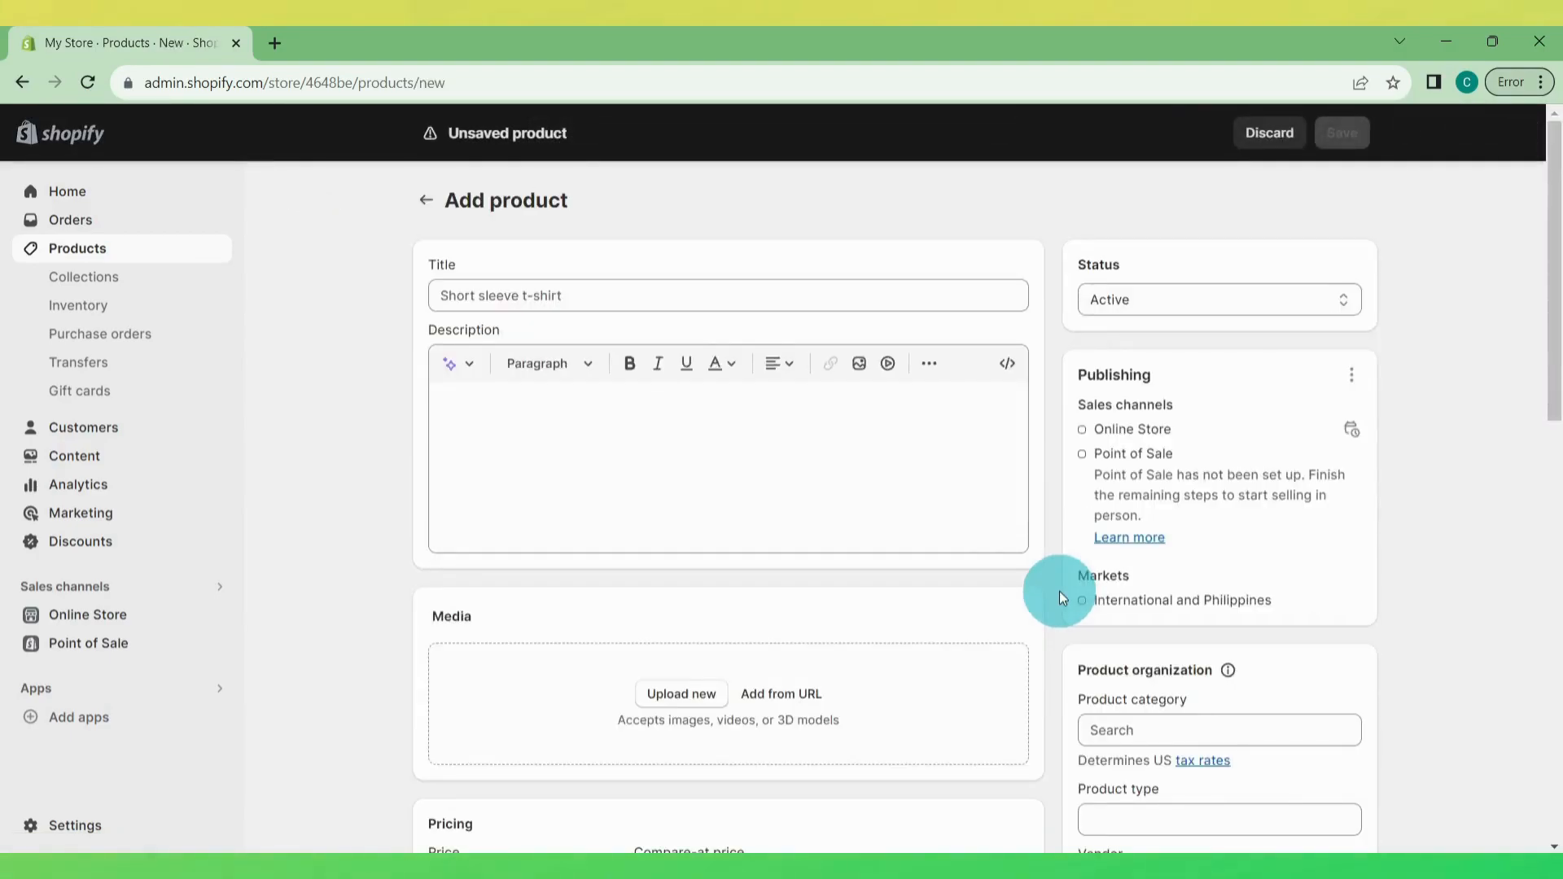
{"action": "left_click", "coordinate": [909, 303]}
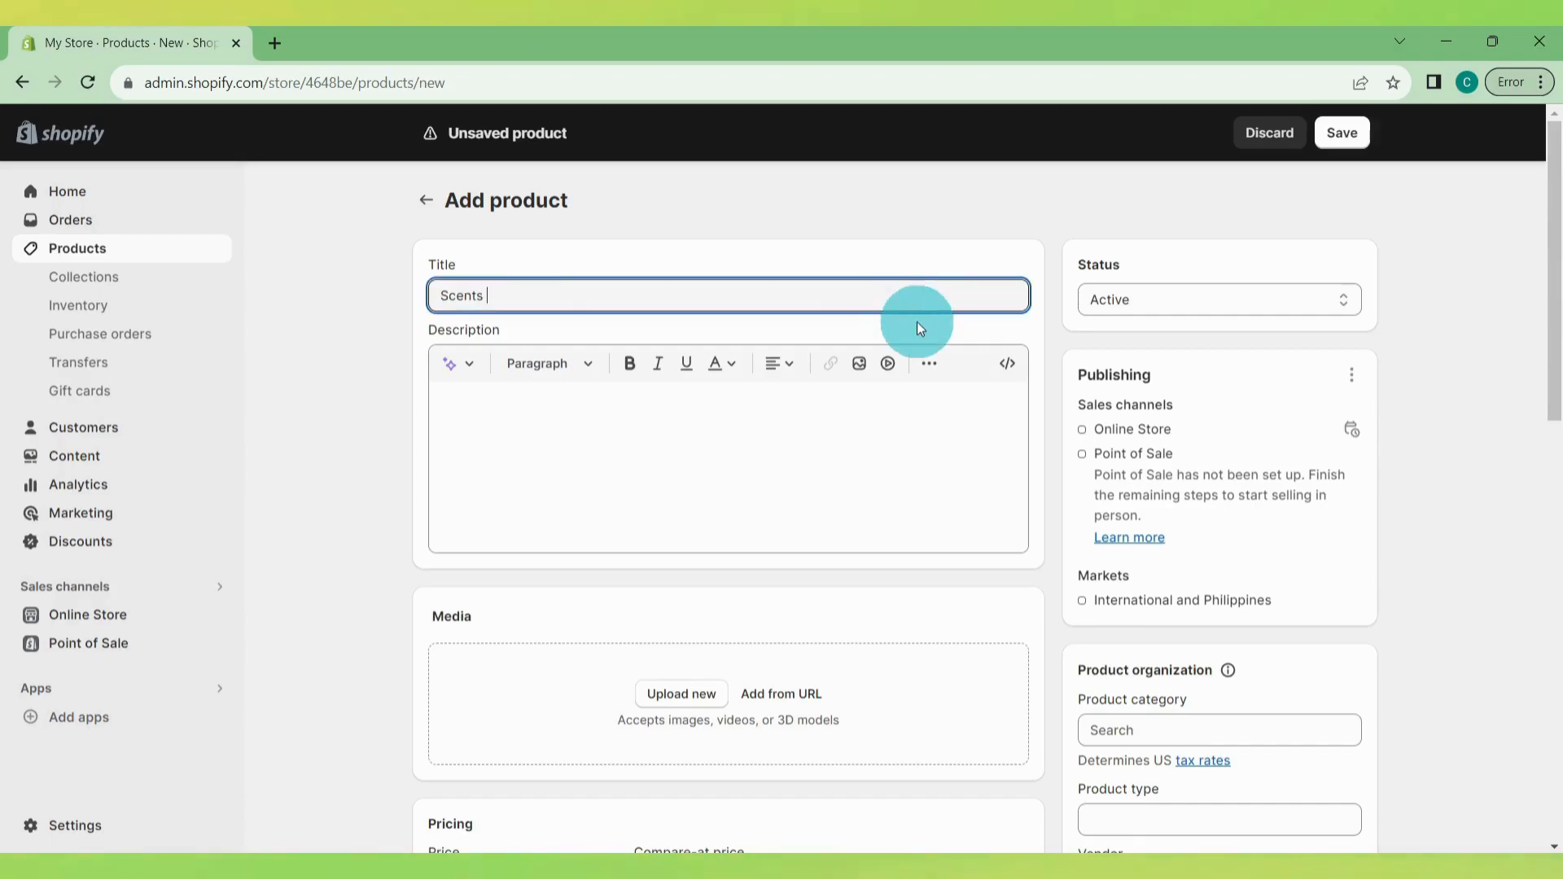
{"action": "type", "text": "Scents & Co. Organic Scented Can"}
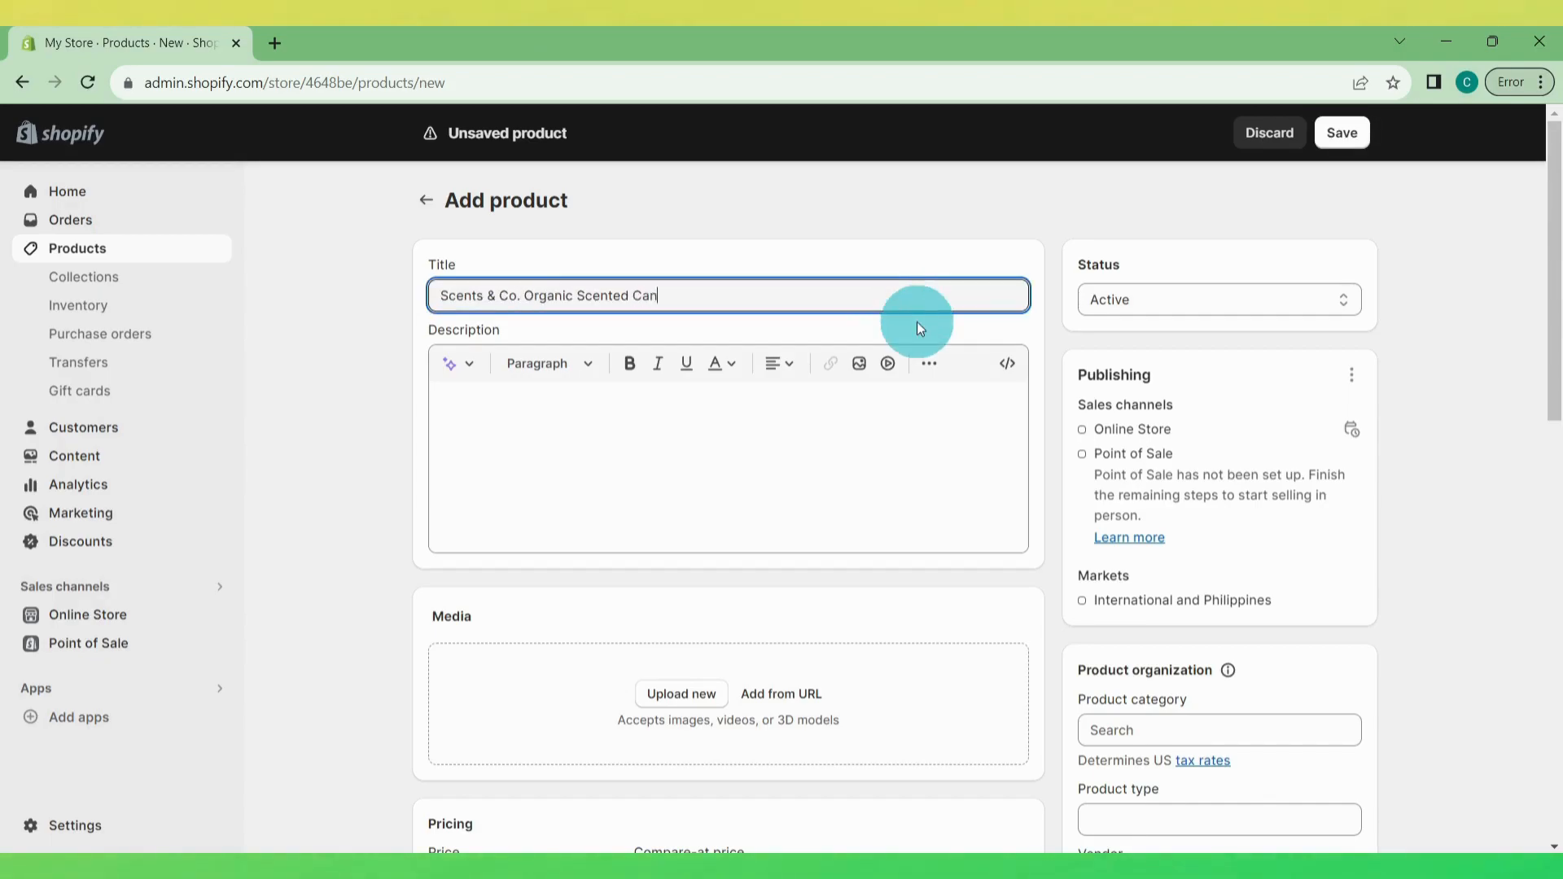
{"action": "type", "text": "dle"}
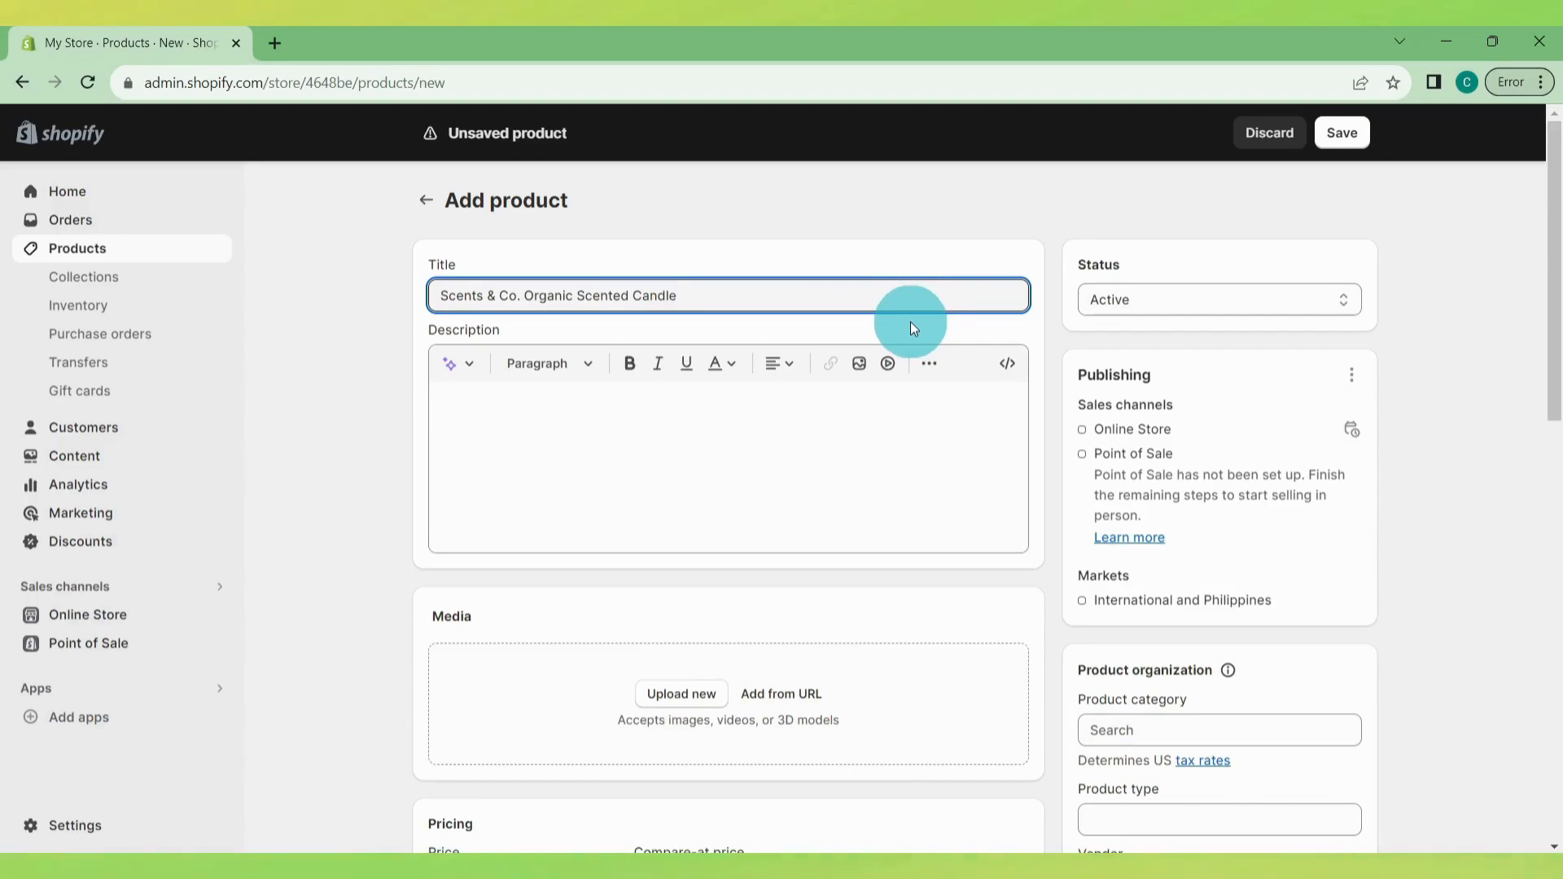
Step: Paste the prepared scented candle text introducing the Flora, Hydro, Fria and Passion variants into the product description
{"action": "left_click", "coordinate": [910, 440]}
{"action": "key", "text": "ctrl+v"}
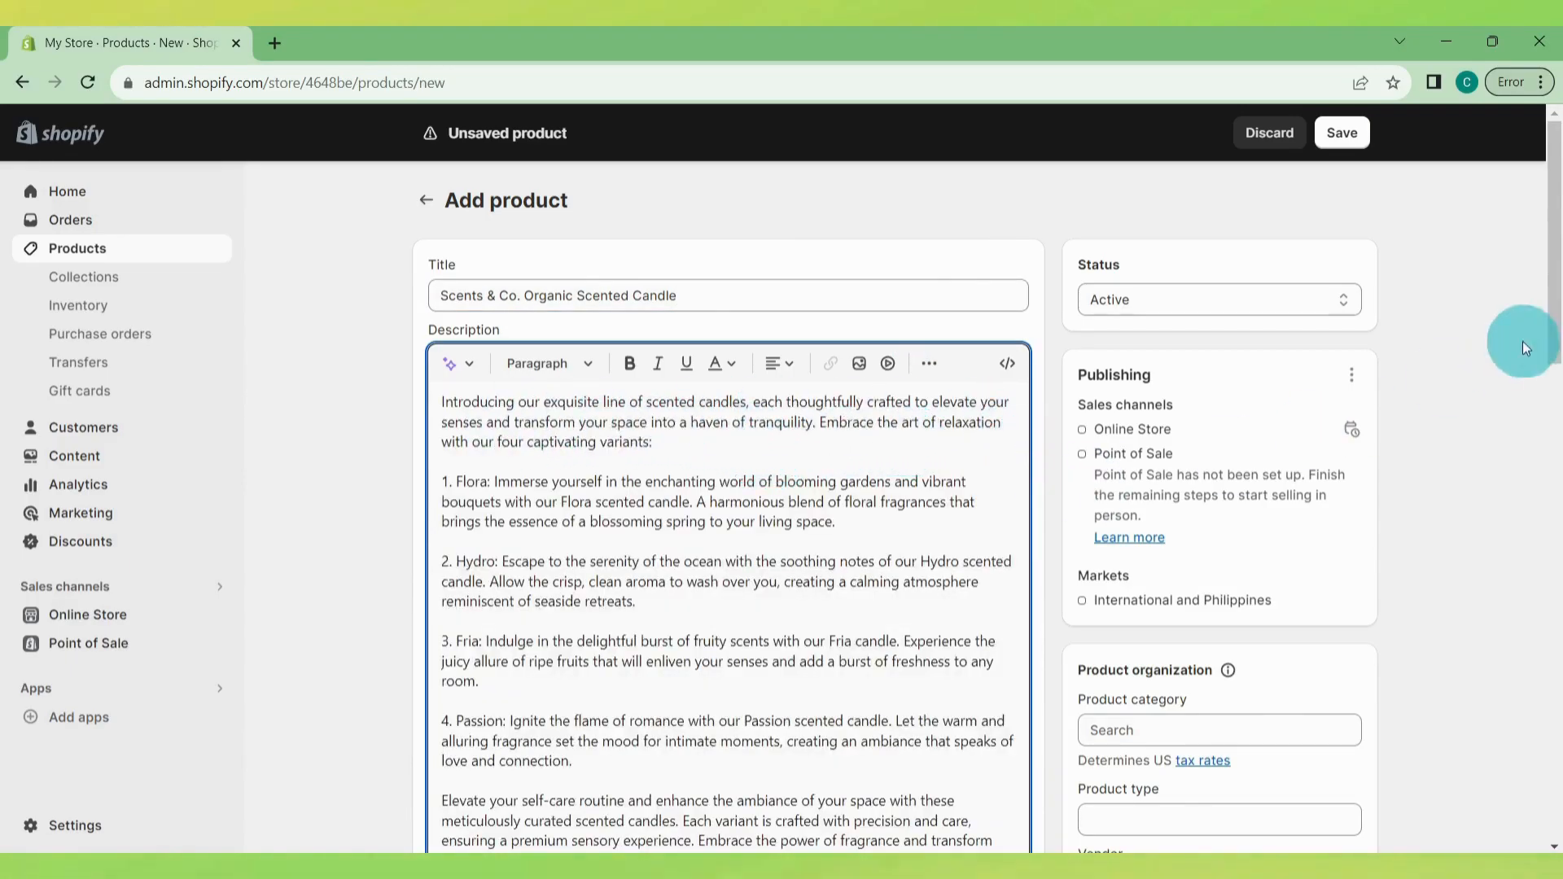
{"action": "scroll", "coordinate": [1498, 357], "scroll_direction": "down", "scroll_amount": 4}
{"action": "scroll", "coordinate": [1542, 306], "scroll_direction": "up", "scroll_amount": 4}
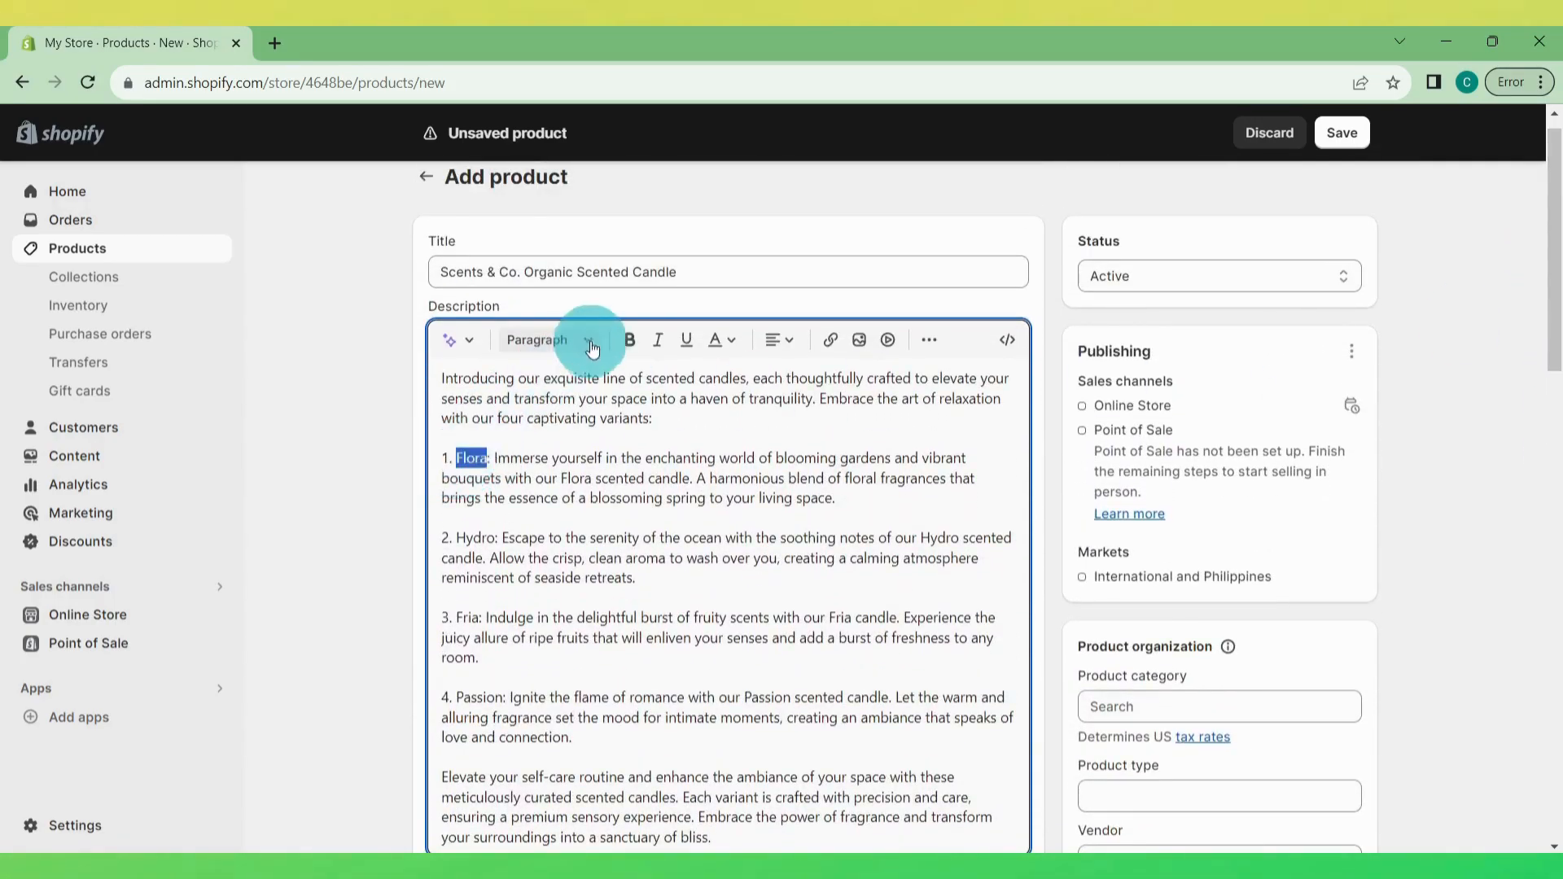
Step: Bold the variant names Flora, Hydro, Fria and Passion at the start of the numbered description paragraphs
{"action": "left_click", "coordinate": [629, 339]}
{"action": "left_click_drag", "start_coordinate": [498, 539], "coordinate": [454, 544]}
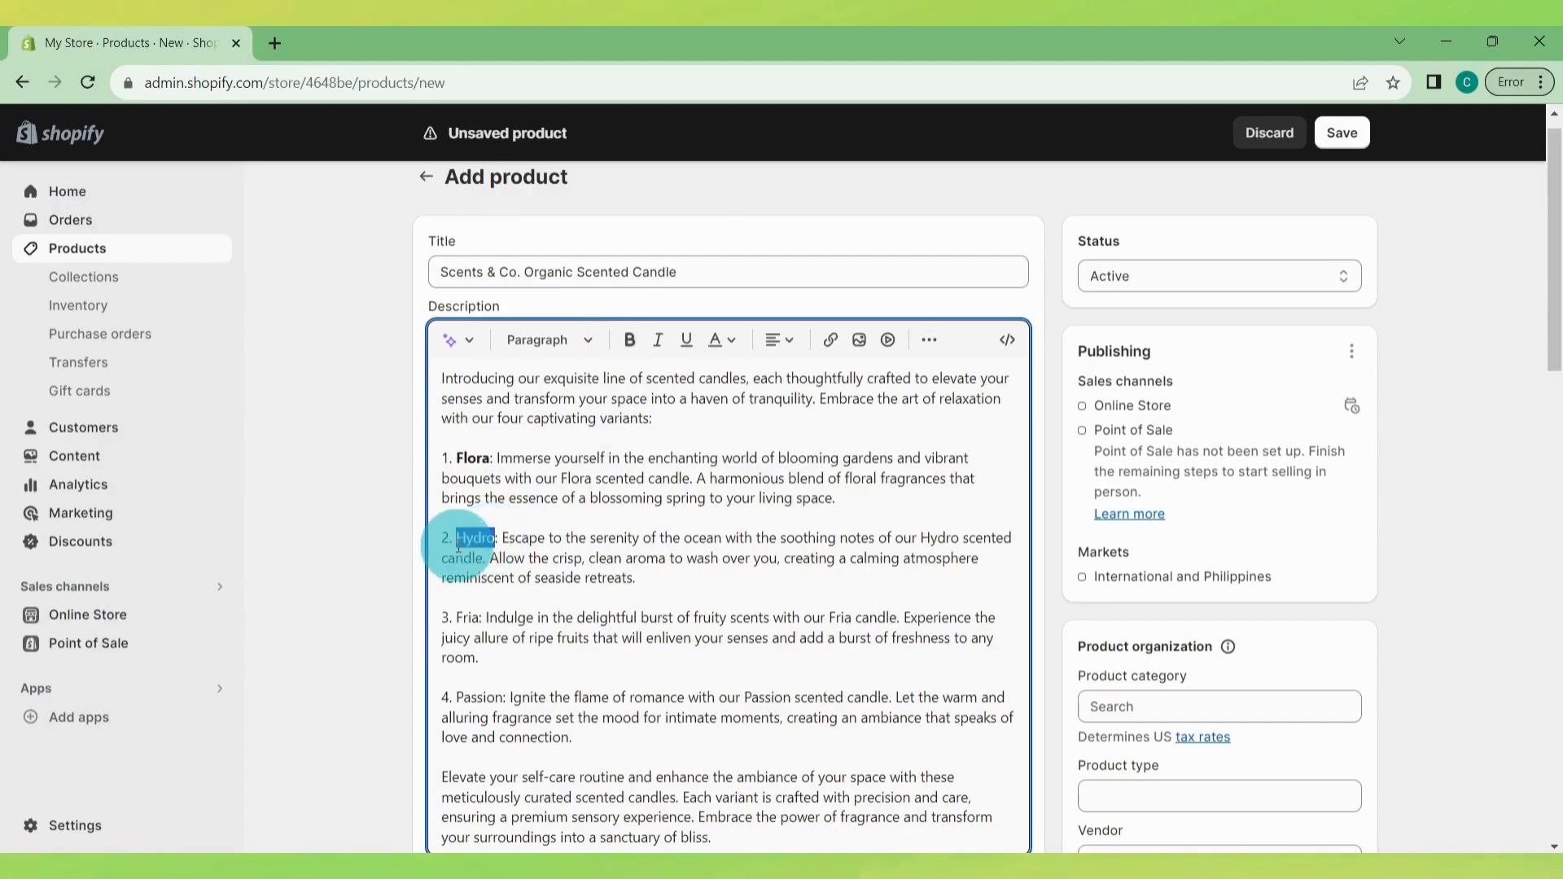
{"action": "scroll", "coordinate": [513, 539], "scroll_direction": "down", "scroll_amount": 3}
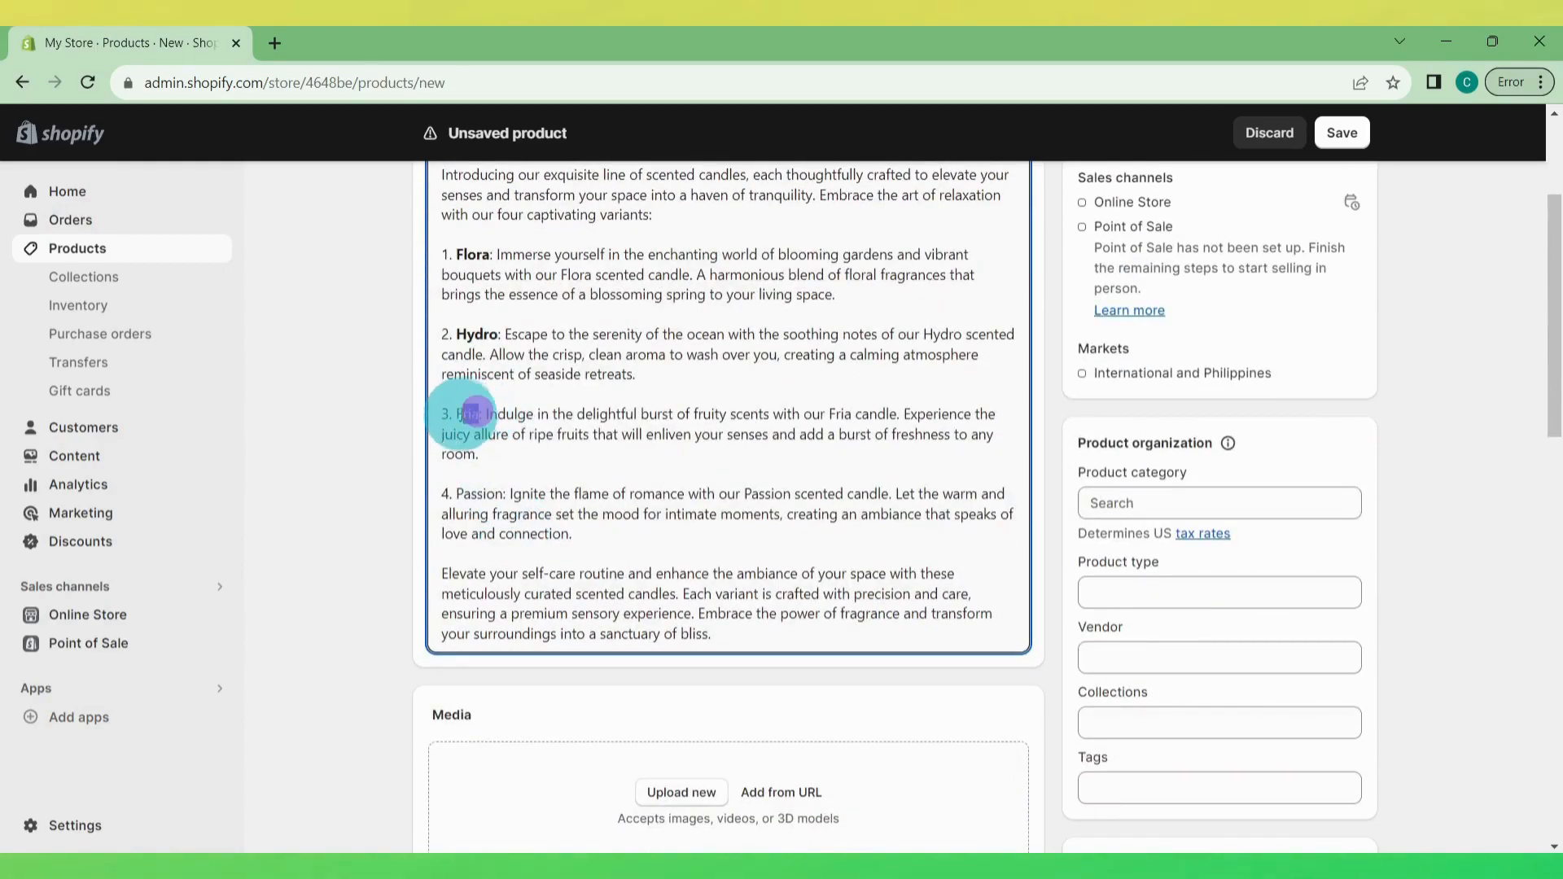
{"action": "left_click_drag", "start_coordinate": [463, 415], "coordinate": [456, 420]}
{"action": "key", "text": "ctrl+b"}
{"action": "left_click_drag", "start_coordinate": [456, 494], "coordinate": [502, 493]}
{"action": "key", "text": "ctrl+b"}
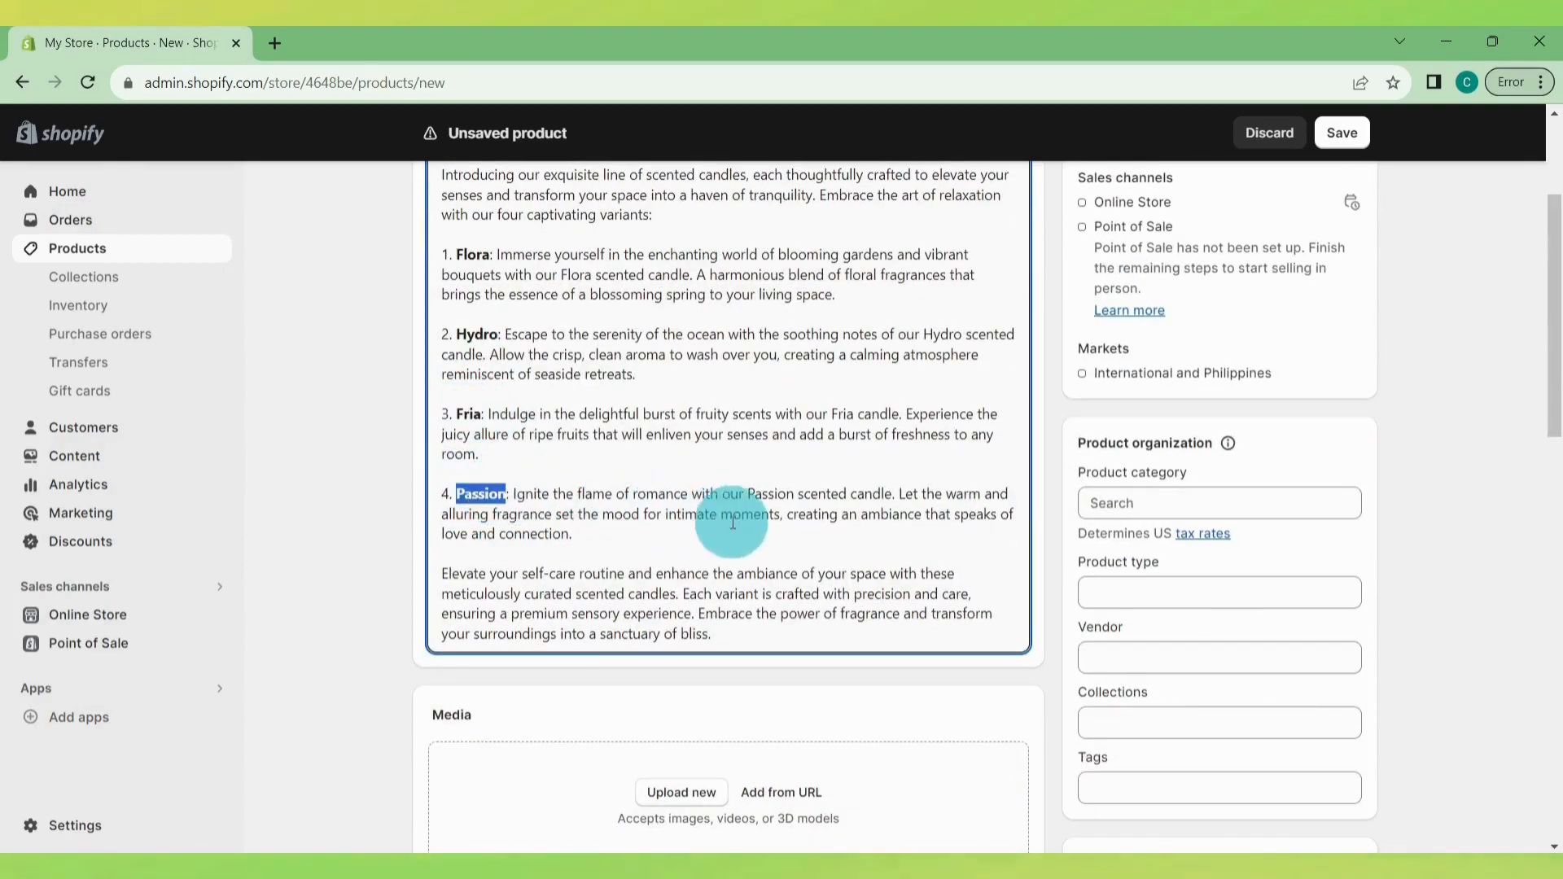
{"action": "left_click", "coordinate": [733, 524]}
Step: Italicize the text following the variant name in each of the four numbered description paragraphs
{"action": "scroll", "coordinate": [716, 548], "scroll_direction": "up", "scroll_amount": 3}
{"action": "left_click_drag", "start_coordinate": [837, 498], "coordinate": [494, 459]}
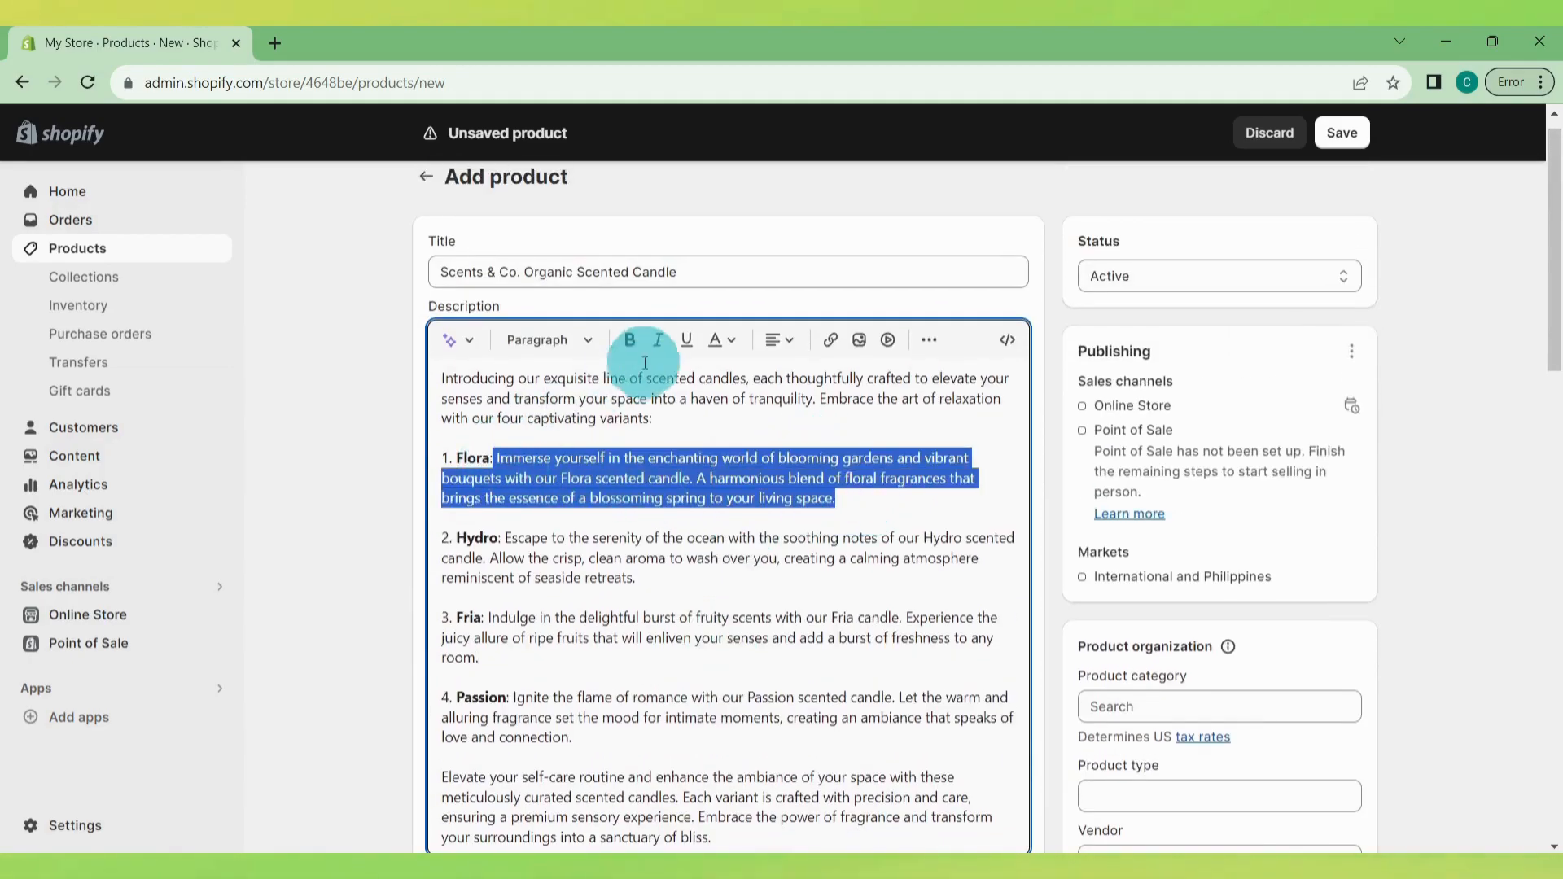
{"action": "left_click", "coordinate": [658, 339]}
{"action": "left_click_drag", "start_coordinate": [636, 578], "coordinate": [507, 536]}
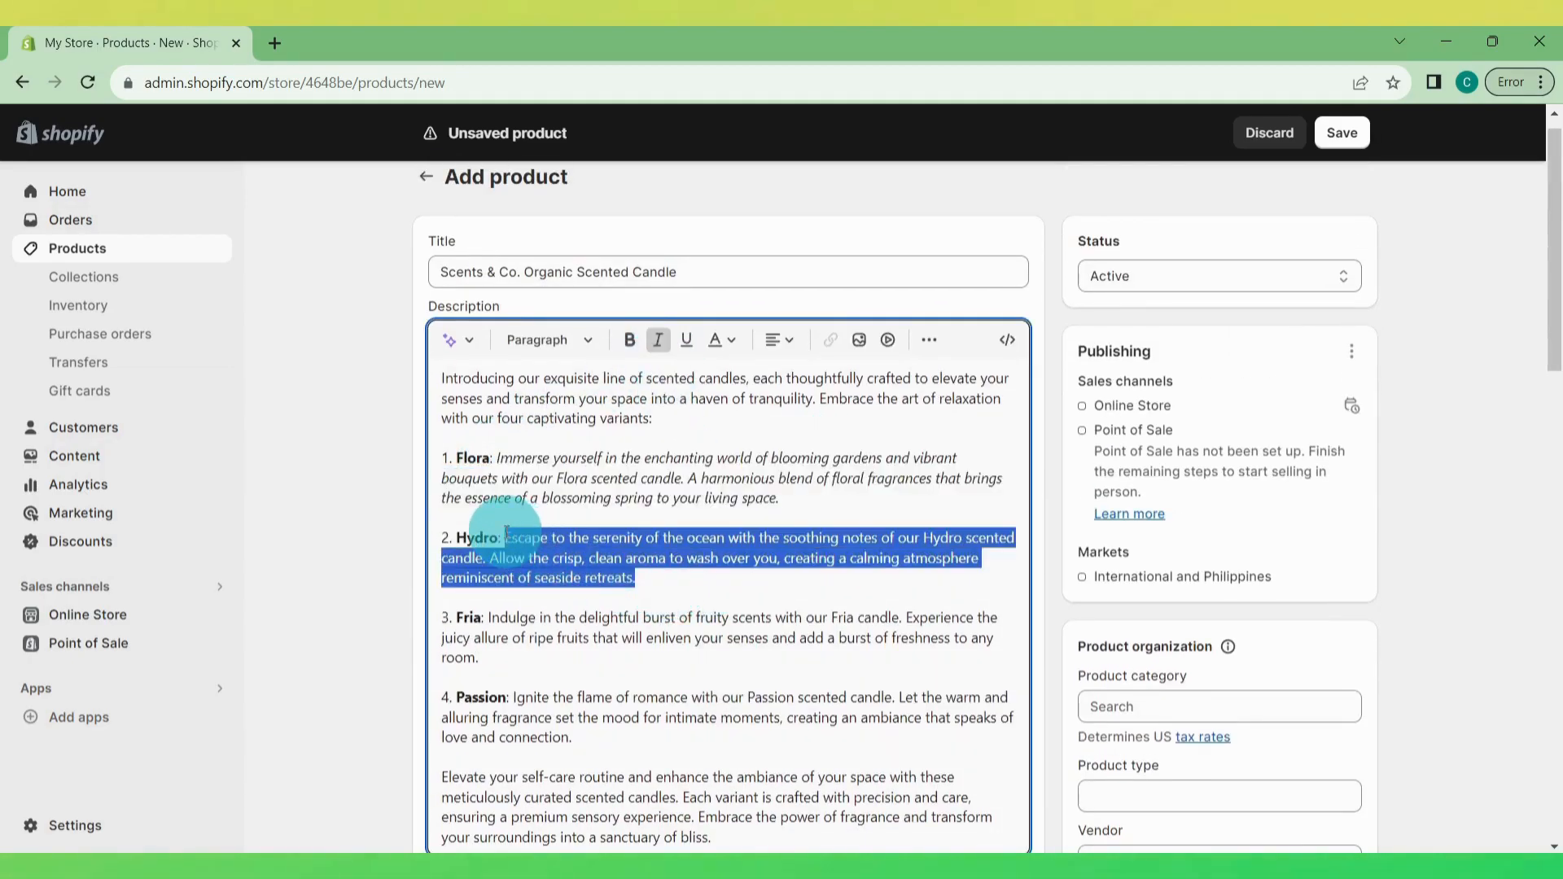
{"action": "left_click", "coordinate": [658, 350]}
{"action": "left_click_drag", "start_coordinate": [481, 658], "coordinate": [489, 618]}
{"action": "left_click", "coordinate": [658, 342]}
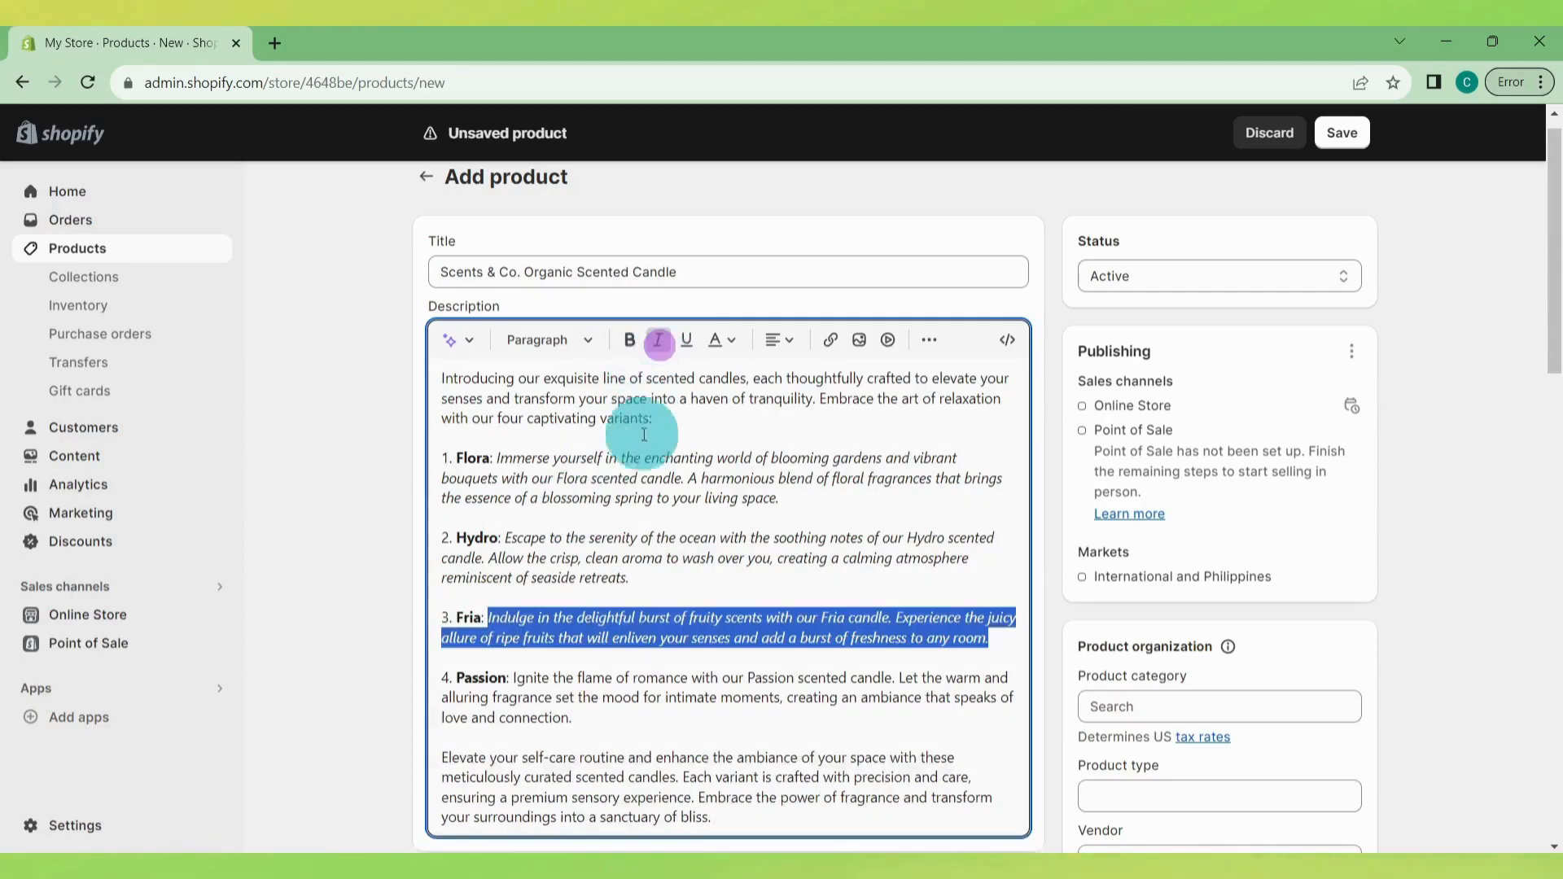
{"action": "scroll", "coordinate": [645, 416], "scroll_direction": "down", "scroll_amount": 3}
{"action": "left_click_drag", "start_coordinate": [572, 514], "coordinate": [513, 475]}
{"action": "scroll", "coordinate": [553, 473], "scroll_direction": "up", "scroll_amount": 3}
{"action": "left_click", "coordinate": [660, 376]}
Step: Upload the image "Beige Minimalist Fashion Typography Logo (Logo) (Video) (1)" and insert it between the description's introduction and the Flora paragraph
{"action": "mouse_move", "coordinate": [1556, 310]}
{"action": "left_mouse_down"}
{"action": "mouse_move", "coordinate": [1559, 342]}
{"action": "mouse_move", "coordinate": [1558, 323]}
{"action": "left_mouse_up"}
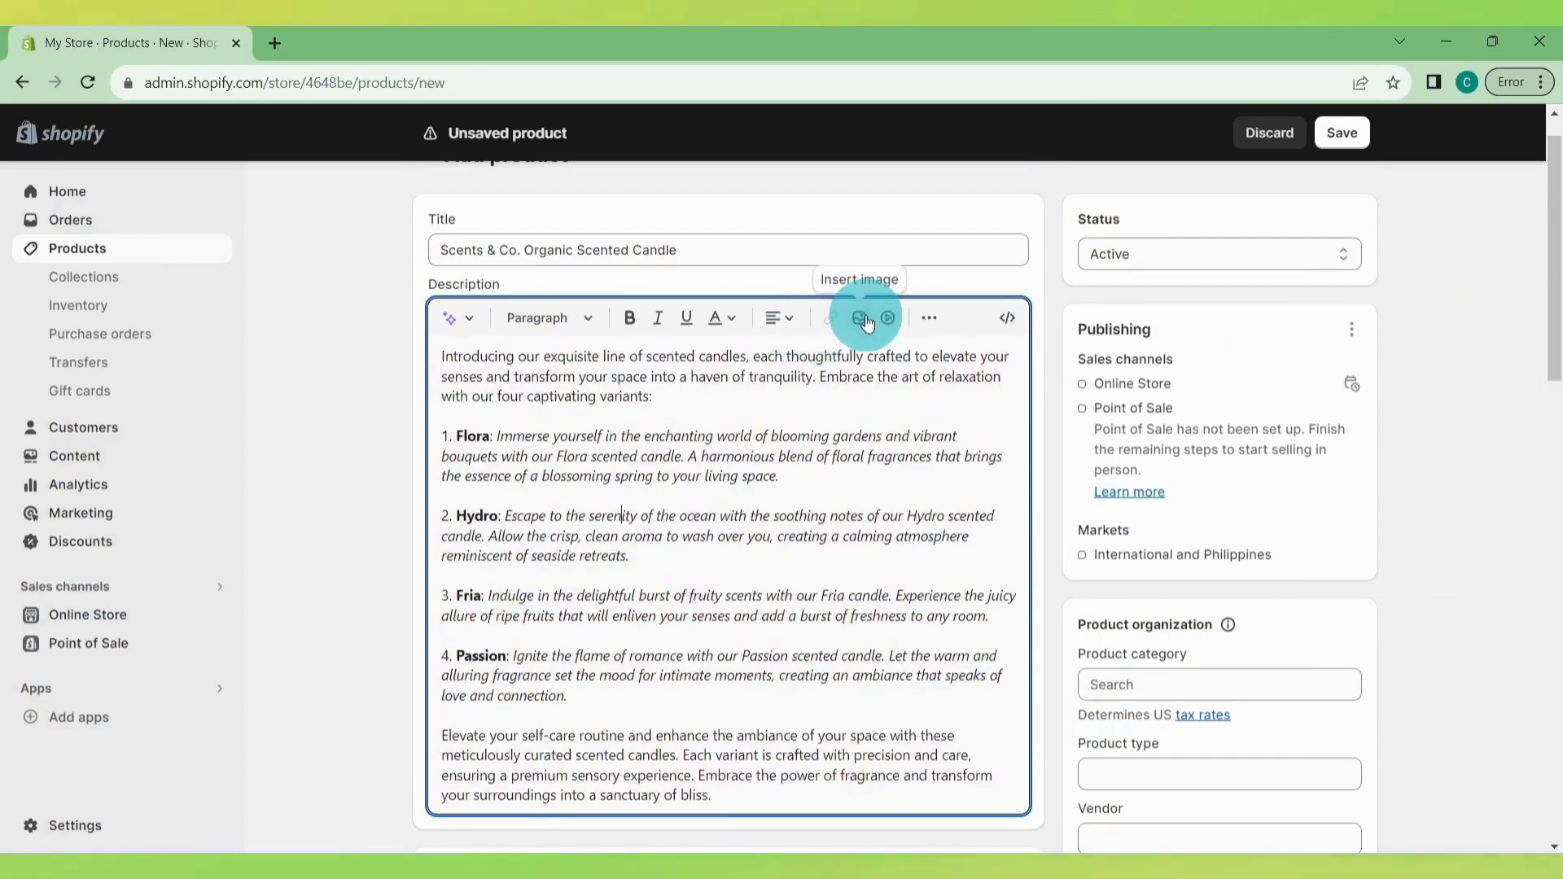
{"action": "left_click", "coordinate": [724, 403]}
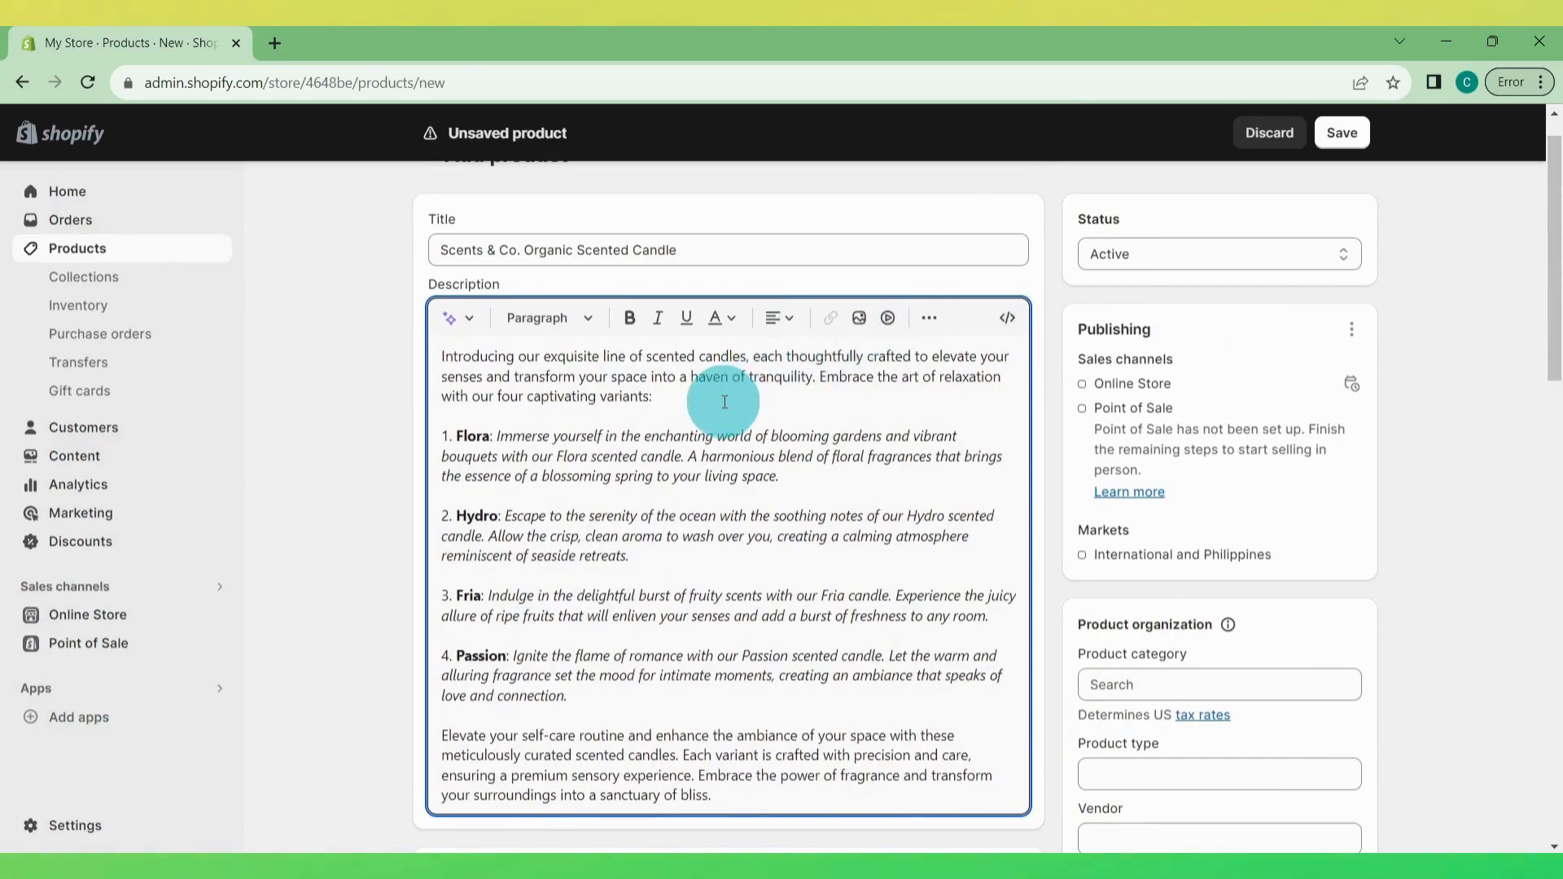
{"action": "left_click", "coordinate": [860, 319]}
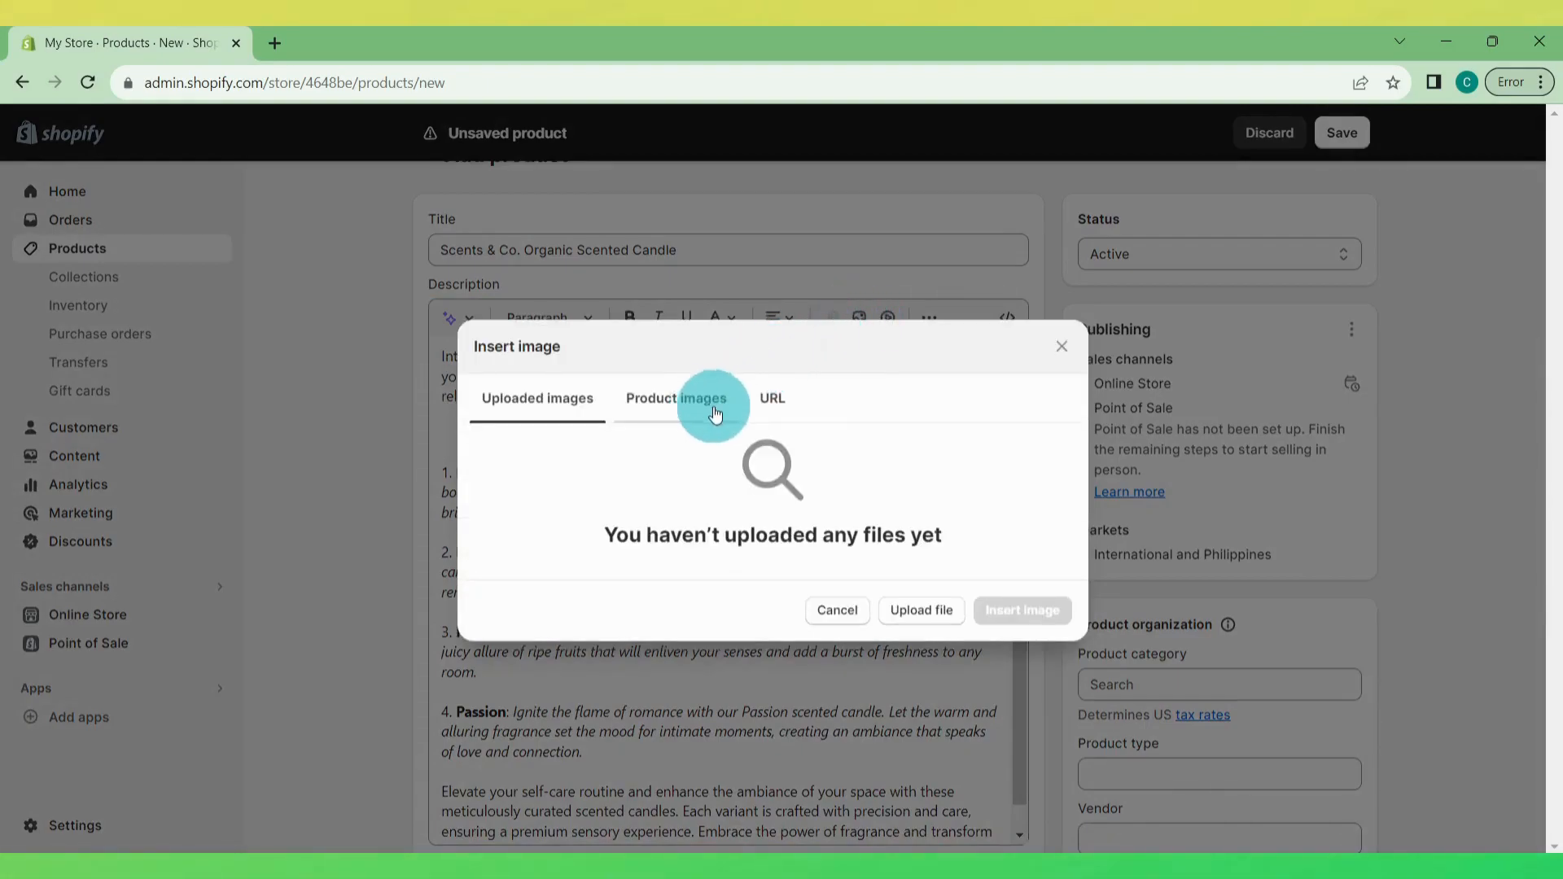
{"action": "left_click", "coordinate": [918, 609]}
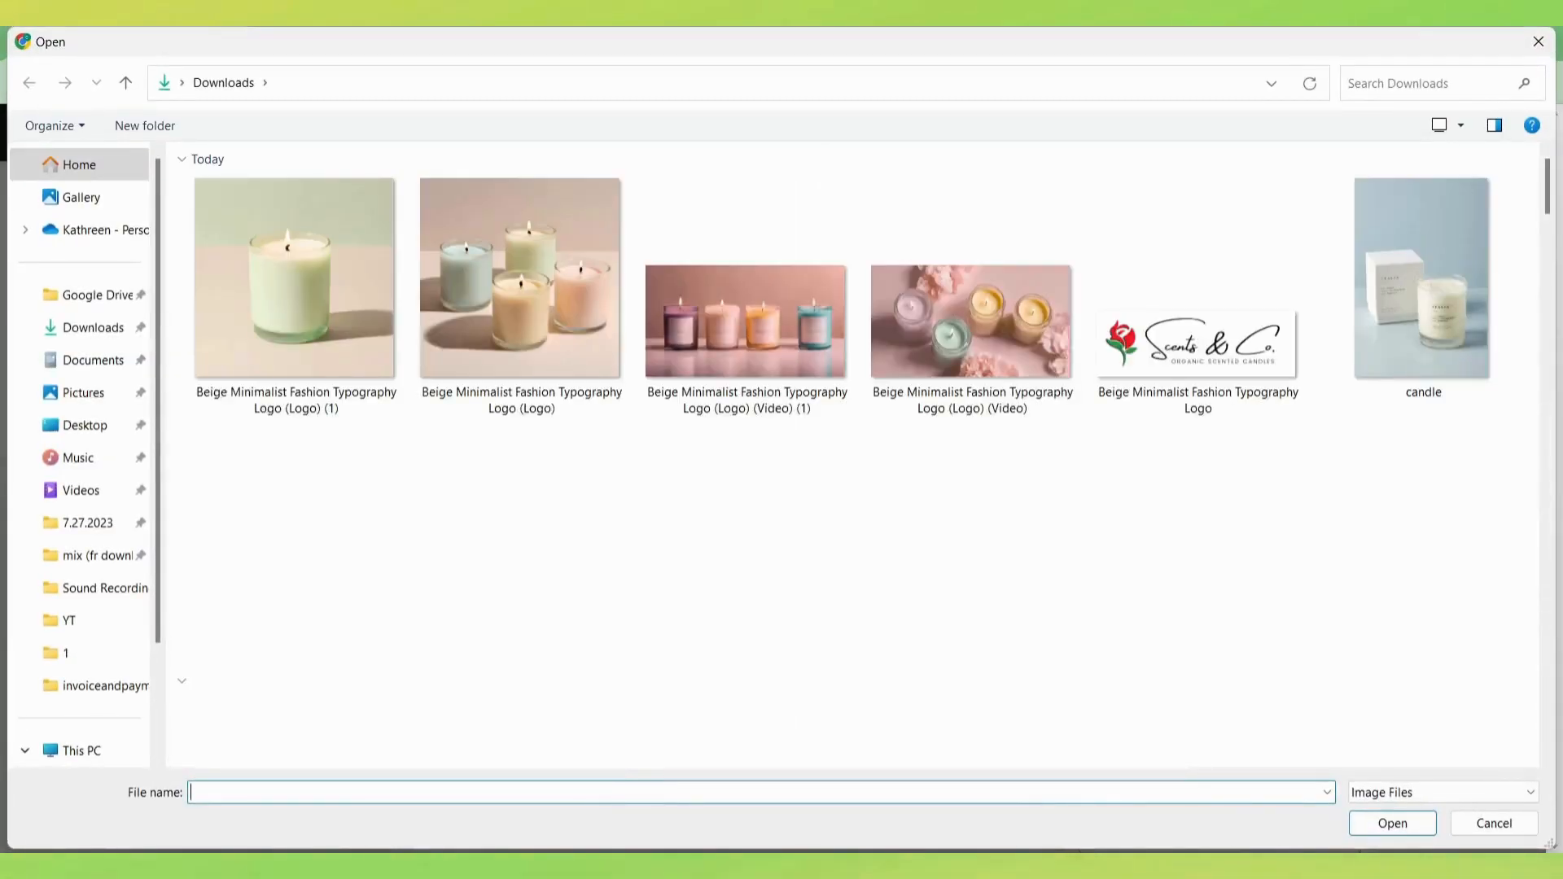
{"action": "double_click", "coordinate": [1050, 342]}
{"action": "left_click", "coordinate": [1023, 733]}
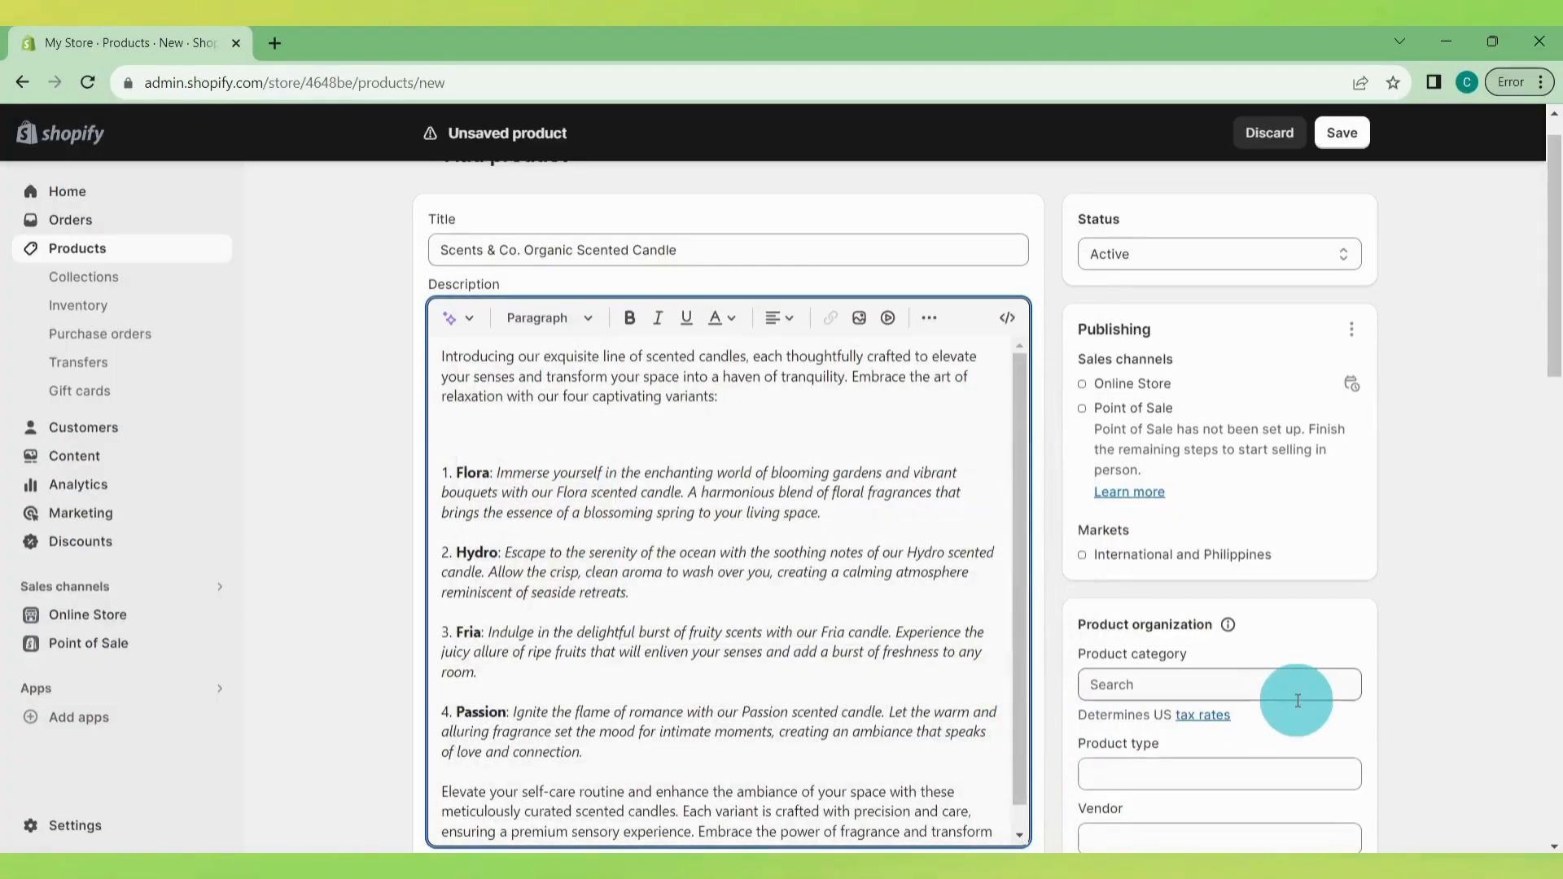
{"action": "scroll", "coordinate": [1552, 261], "scroll_direction": "down", "scroll_amount": 1}
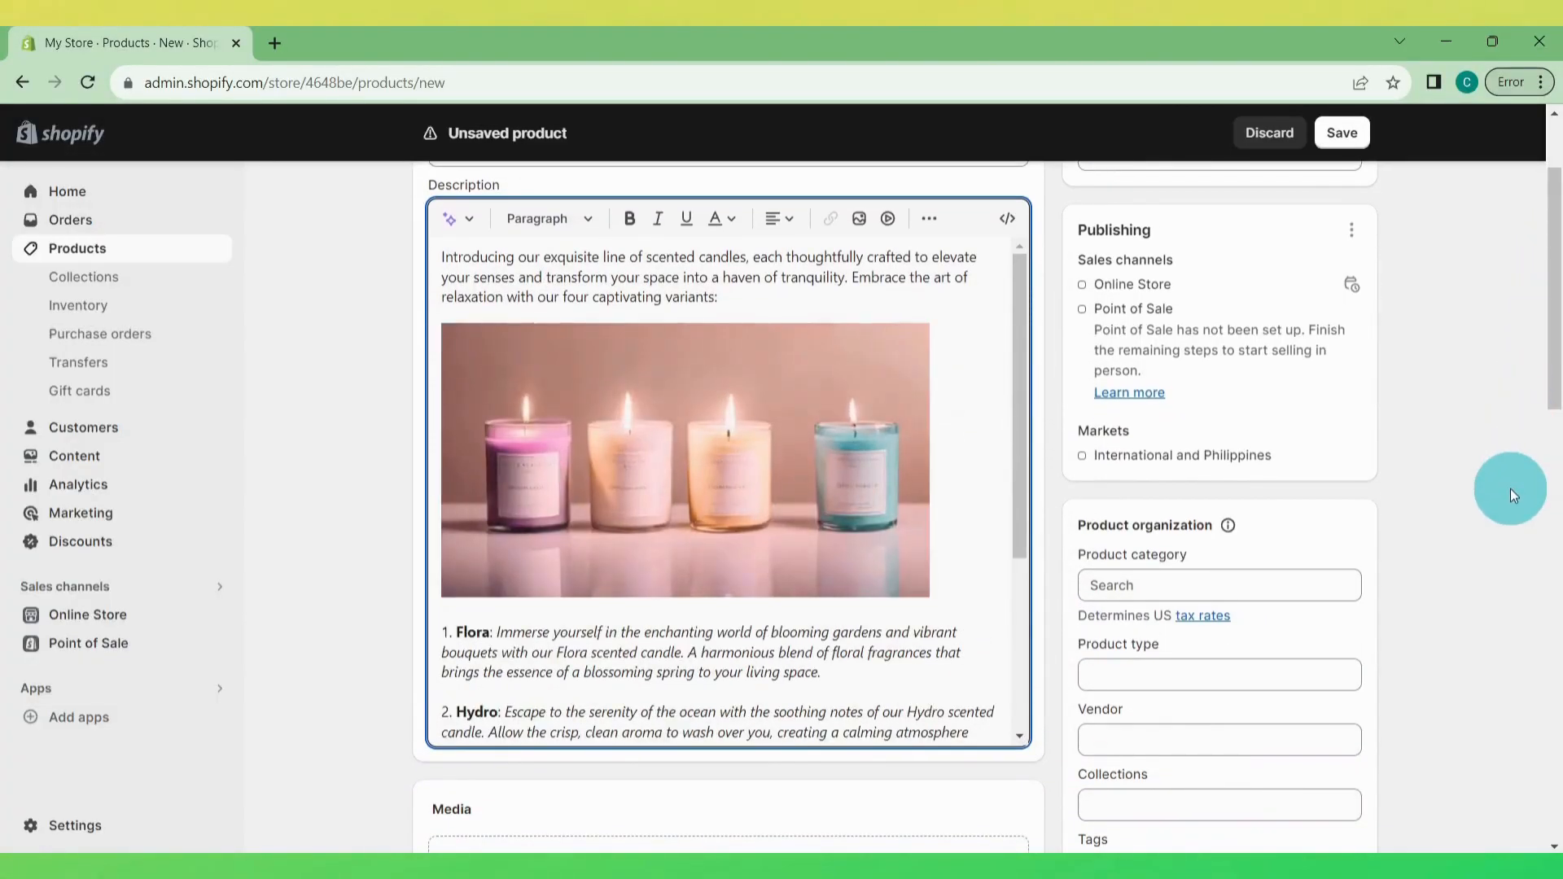
Step: Upload the image of four candles with pink flowers and insert it between the Passion paragraph and the closing paragraph
{"action": "left_click_drag", "start_coordinate": [1018, 320], "coordinate": [1015, 555]}
{"action": "left_click", "coordinate": [627, 672]}
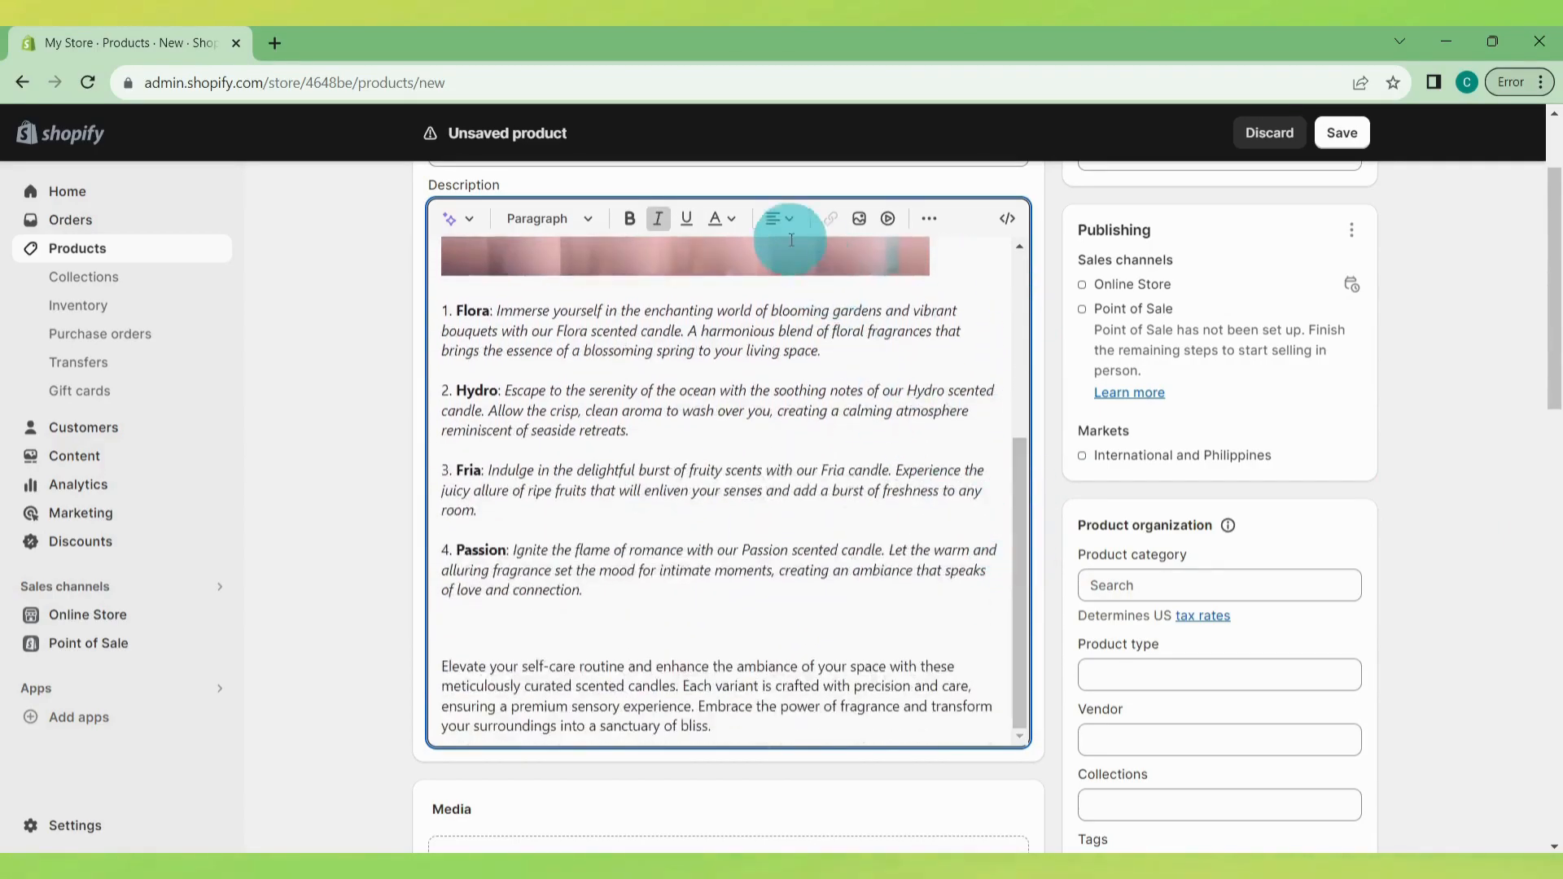
{"action": "left_click", "coordinate": [858, 220]}
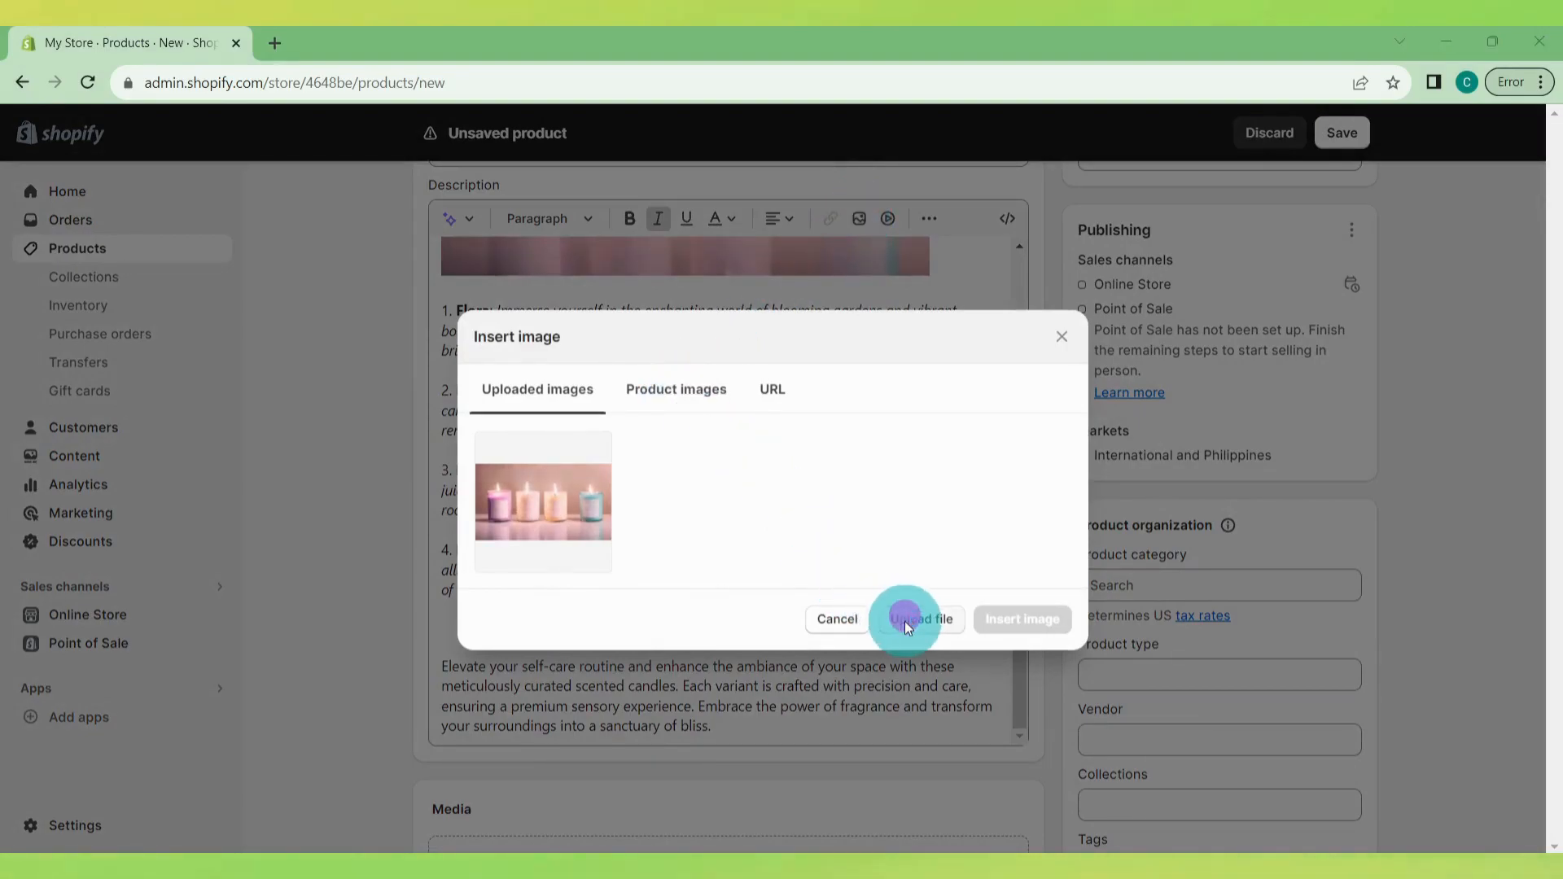
{"action": "left_click", "coordinate": [1020, 606]}
{"action": "left_click_drag", "start_coordinate": [1019, 596], "coordinate": [1013, 694]}
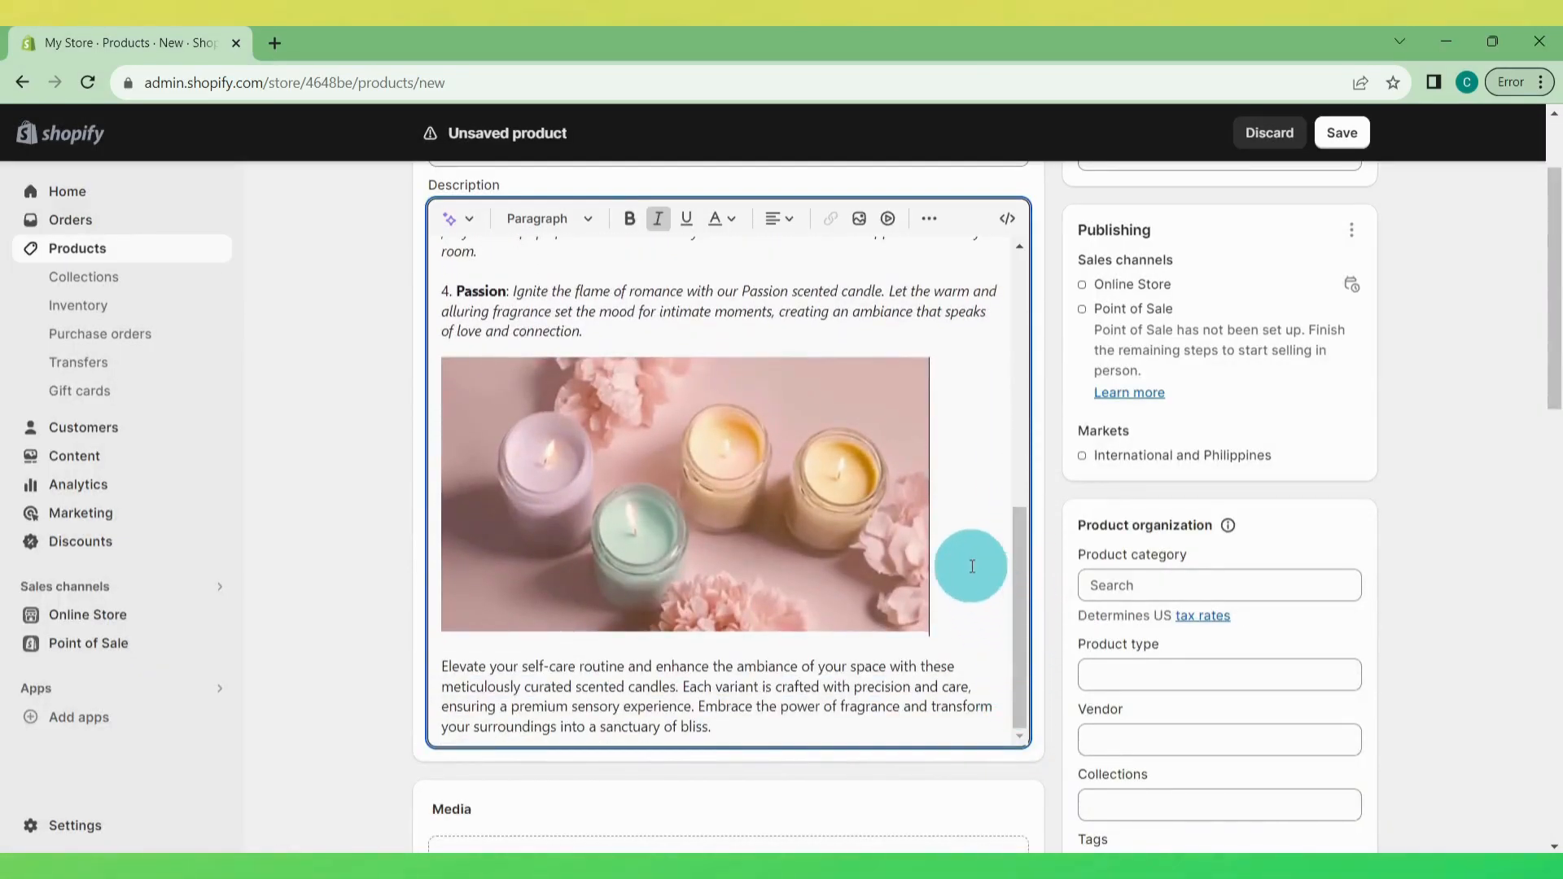
{"action": "left_click_drag", "start_coordinate": [1016, 639], "coordinate": [998, 419]}
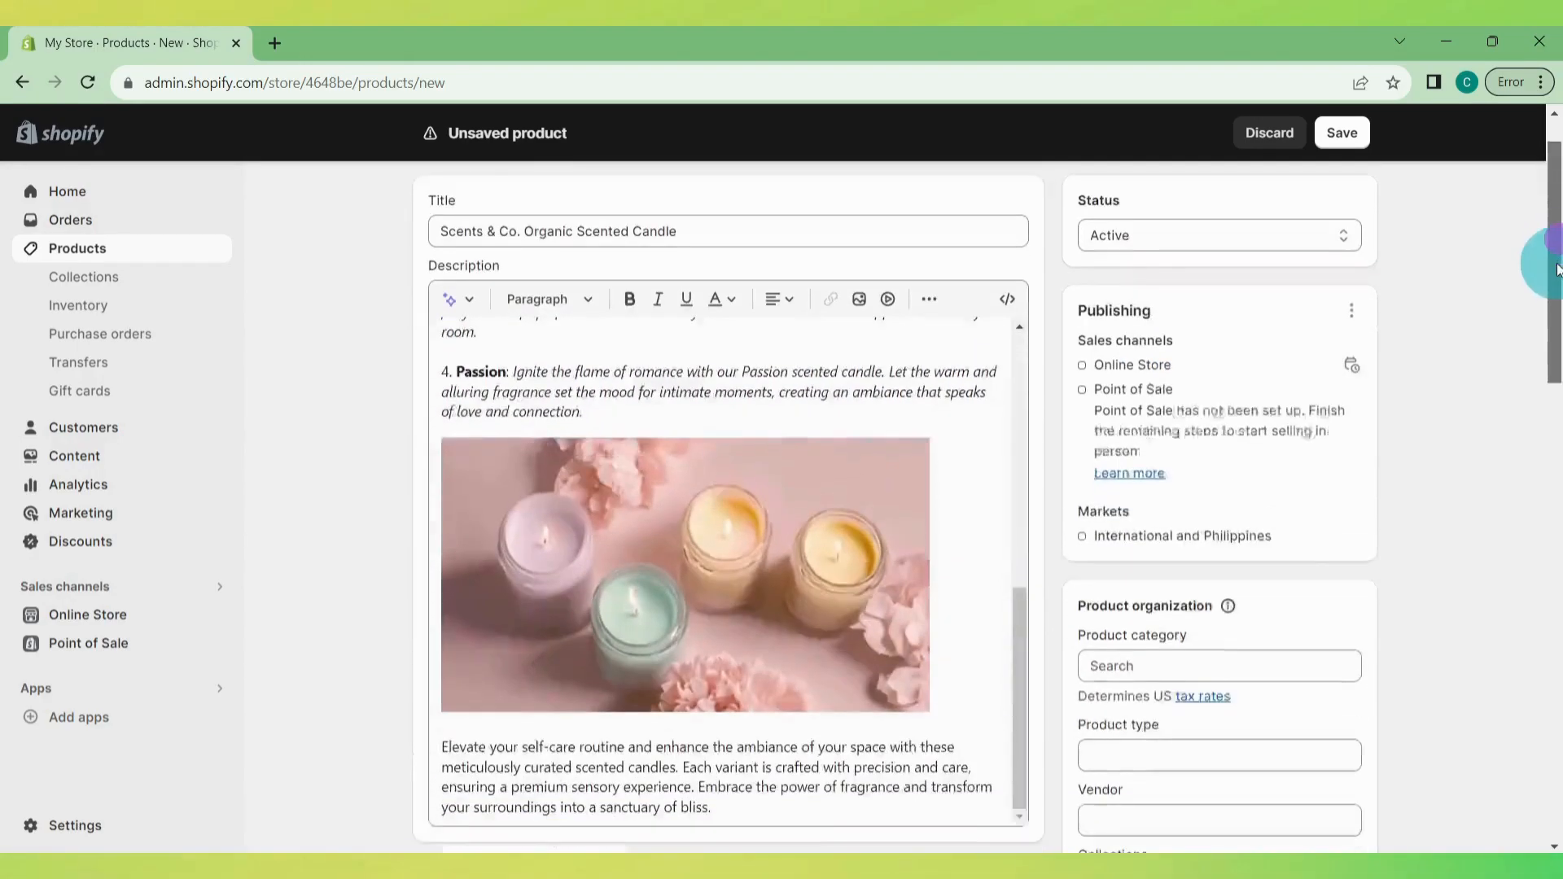
Step: Upload the photo of four candles together as product media, plus single-candle photos in pink, white, blue and magenta
{"action": "left_click_drag", "start_coordinate": [1551, 262], "coordinate": [1528, 425]}
{"action": "left_click", "coordinate": [783, 467]}
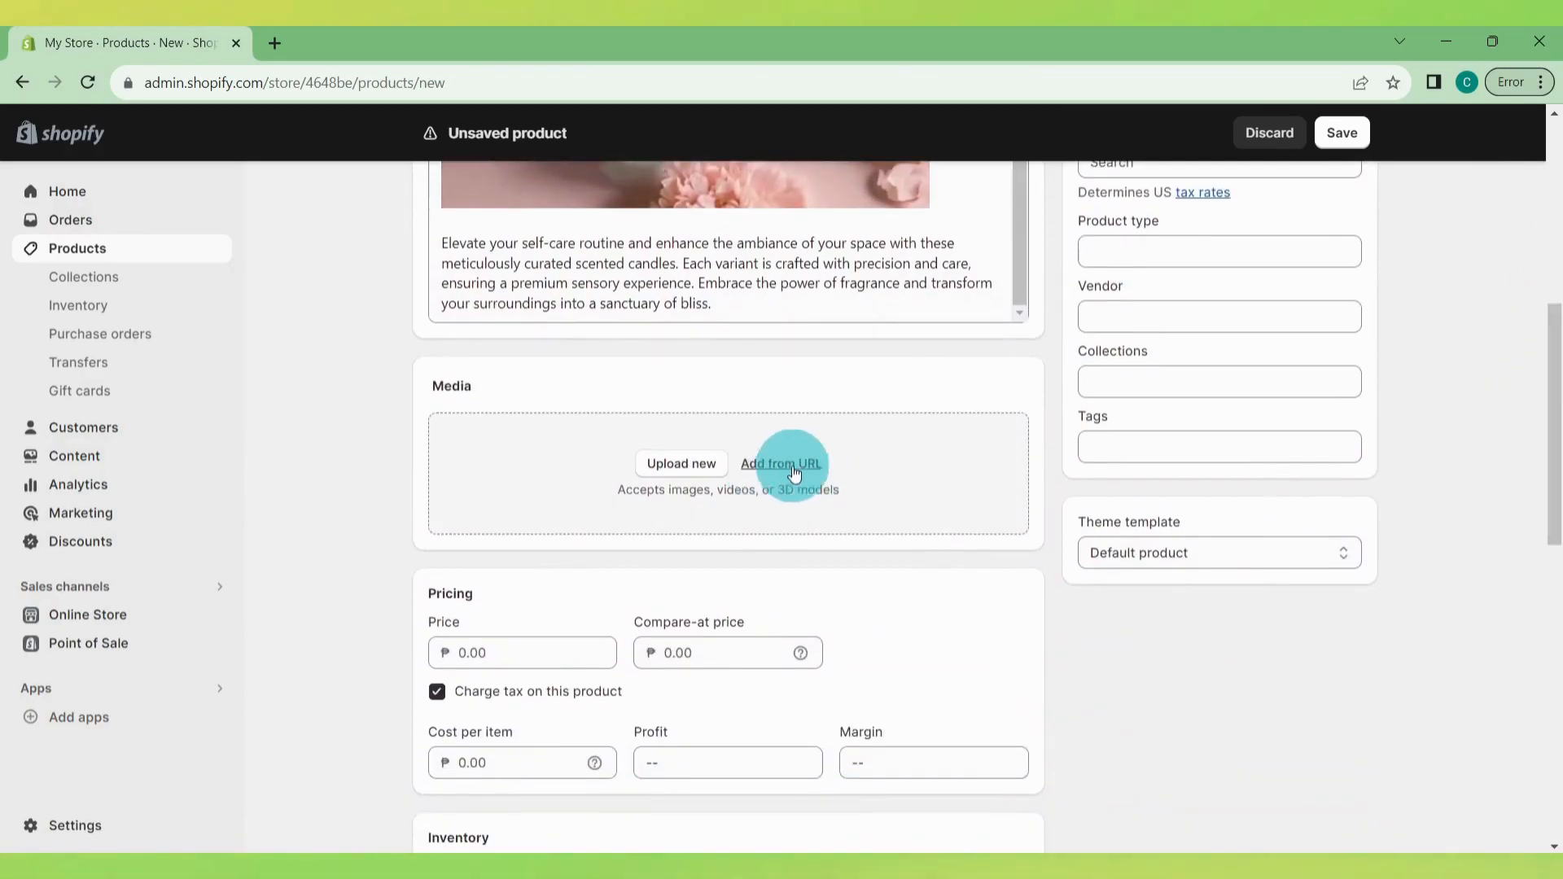
{"action": "left_click", "coordinate": [682, 481]}
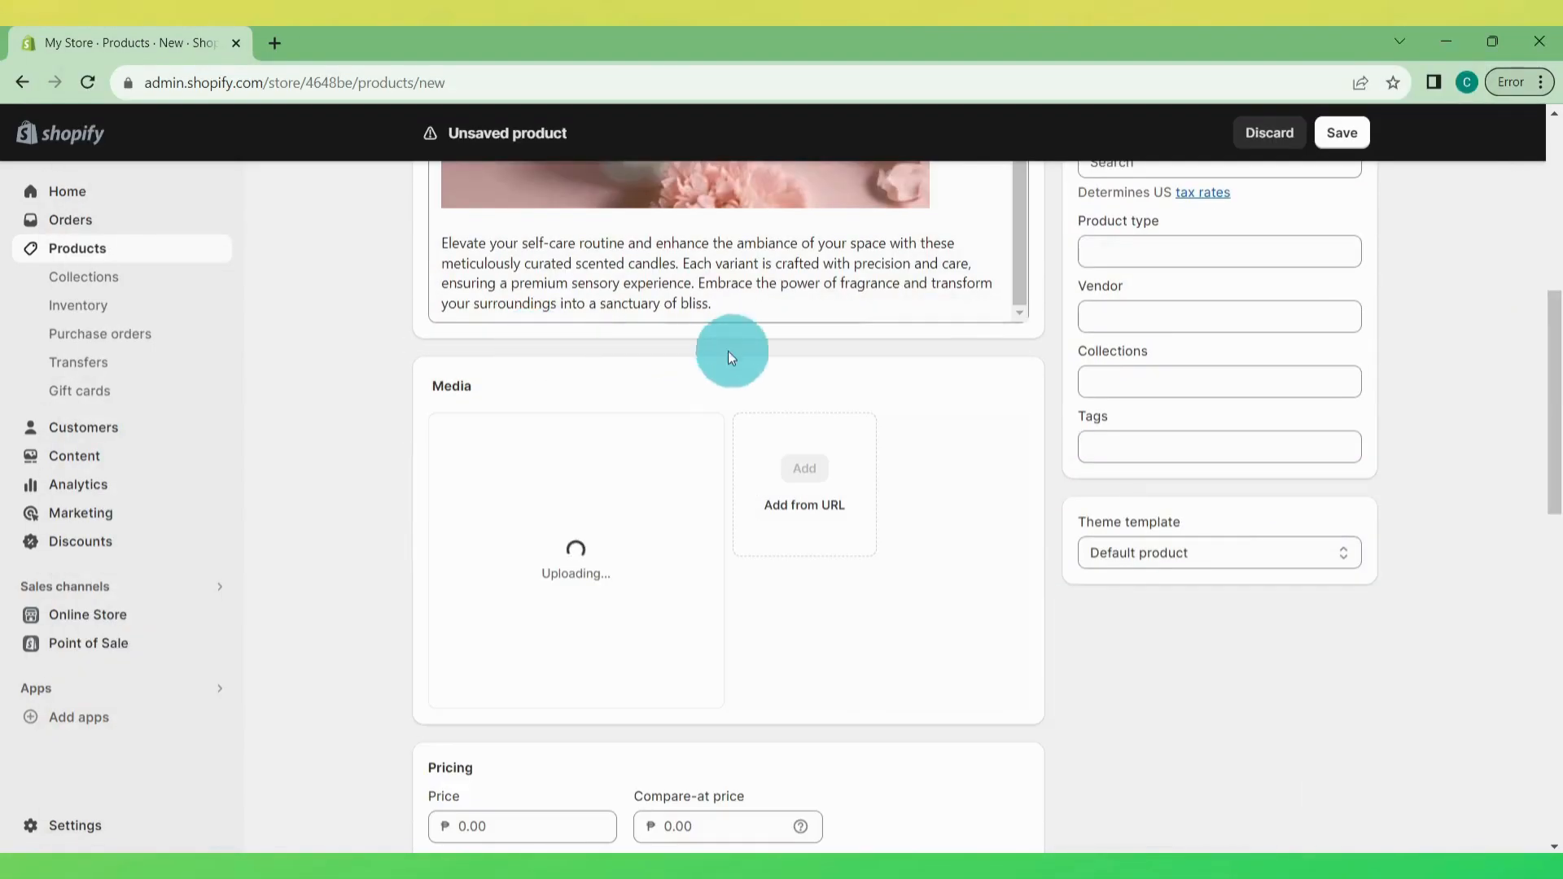
{"action": "left_click_drag", "start_coordinate": [1545, 443], "coordinate": [1555, 488]}
{"action": "left_click", "coordinate": [796, 352]}
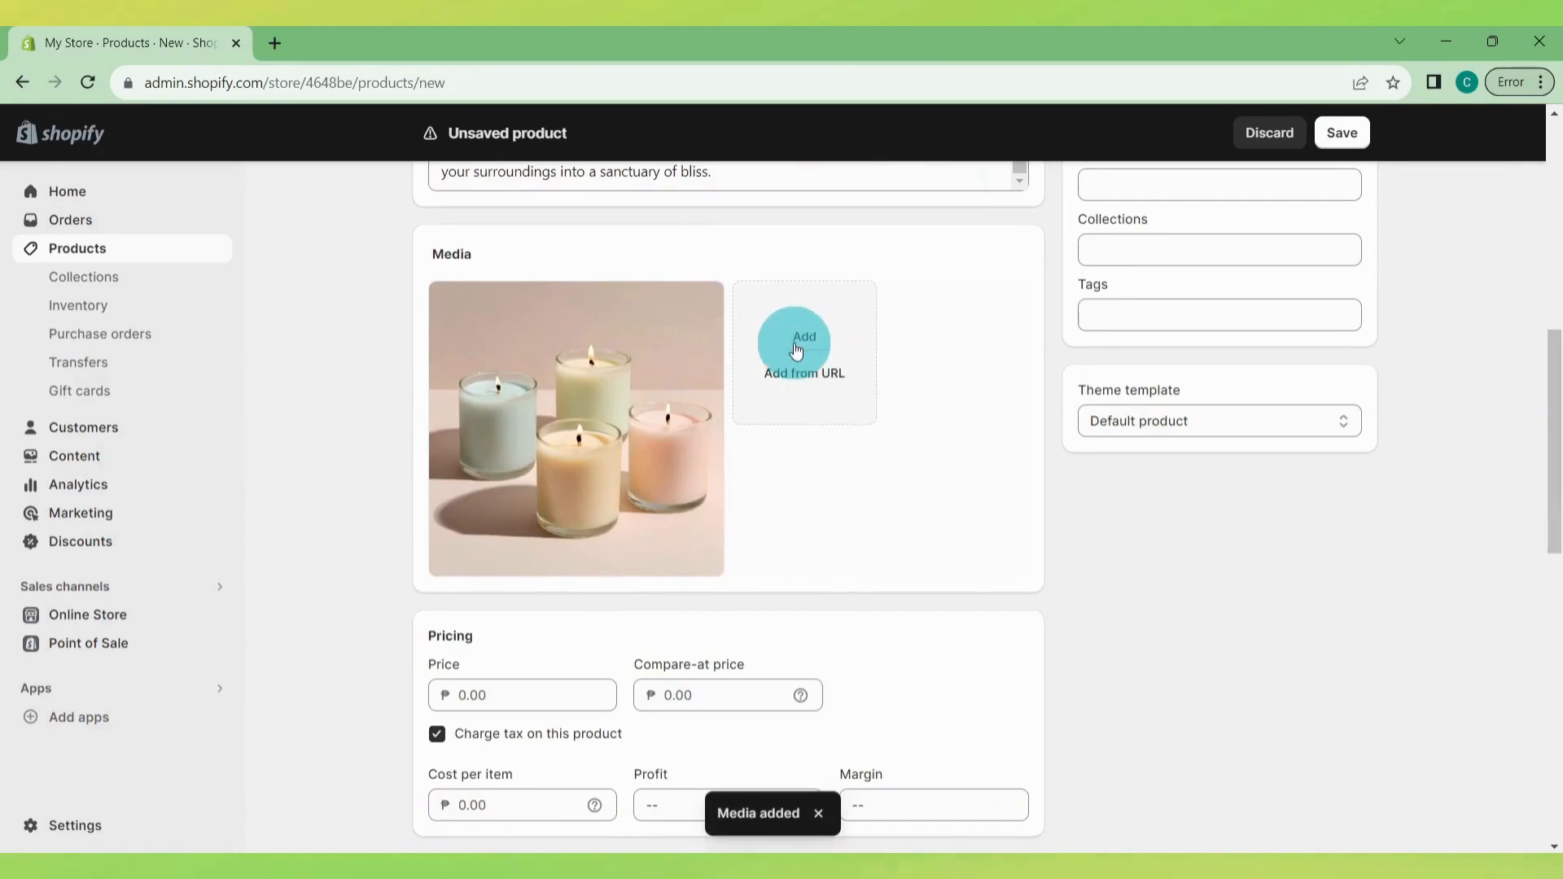
{"action": "left_click_drag", "start_coordinate": [349, 203], "coordinate": [419, 433]}
{"action": "left_click", "coordinate": [1395, 820]}
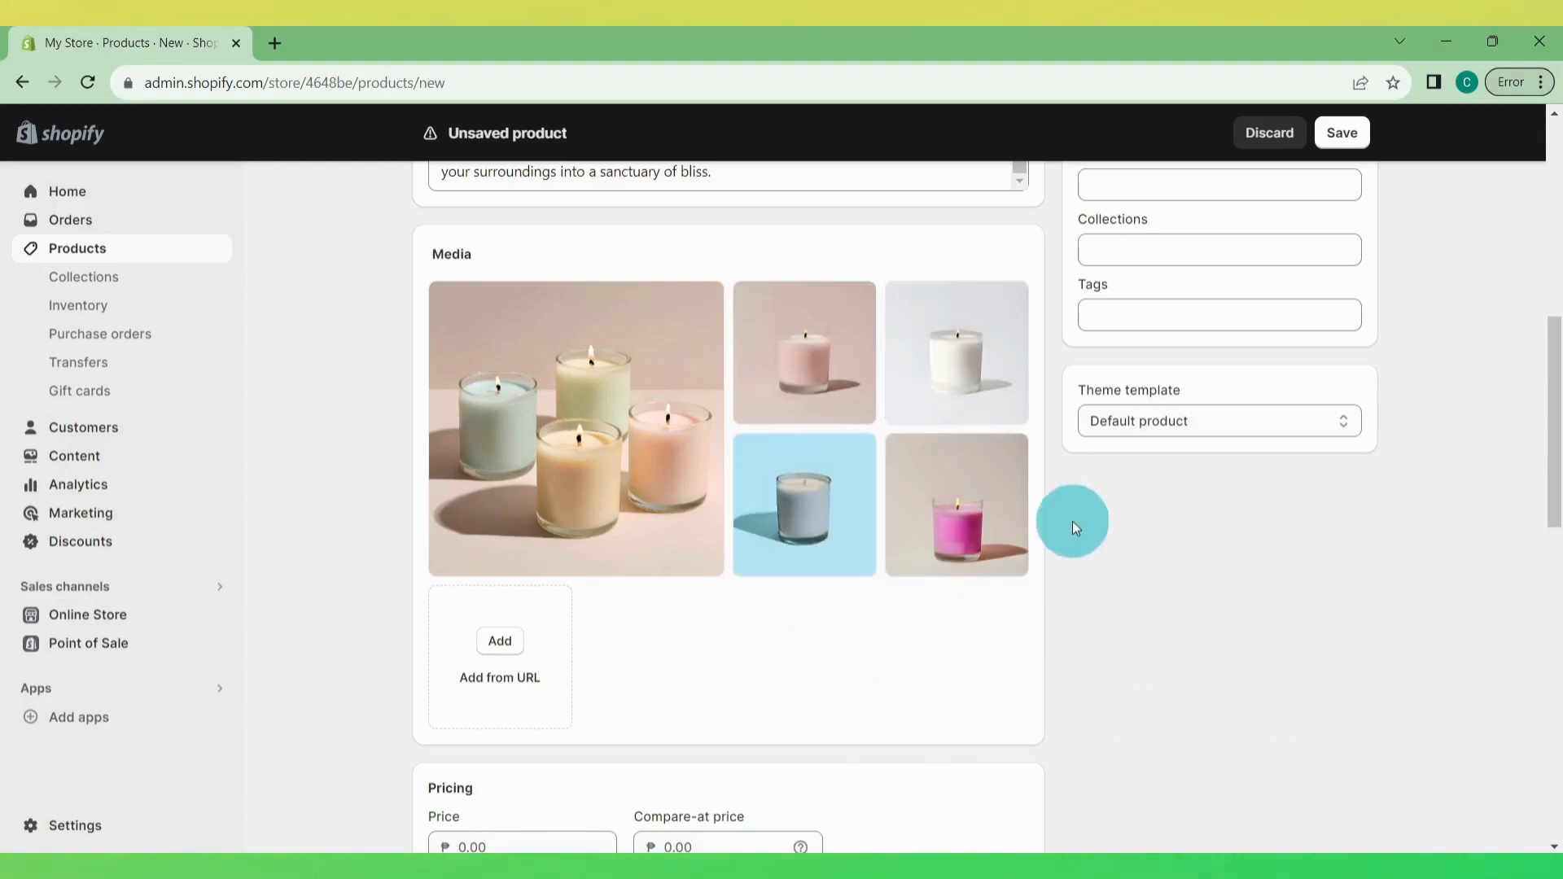
Step: Delete the magenta candle photo from the product media and upload the green candle photo in its place
{"action": "left_click", "coordinate": [903, 452]}
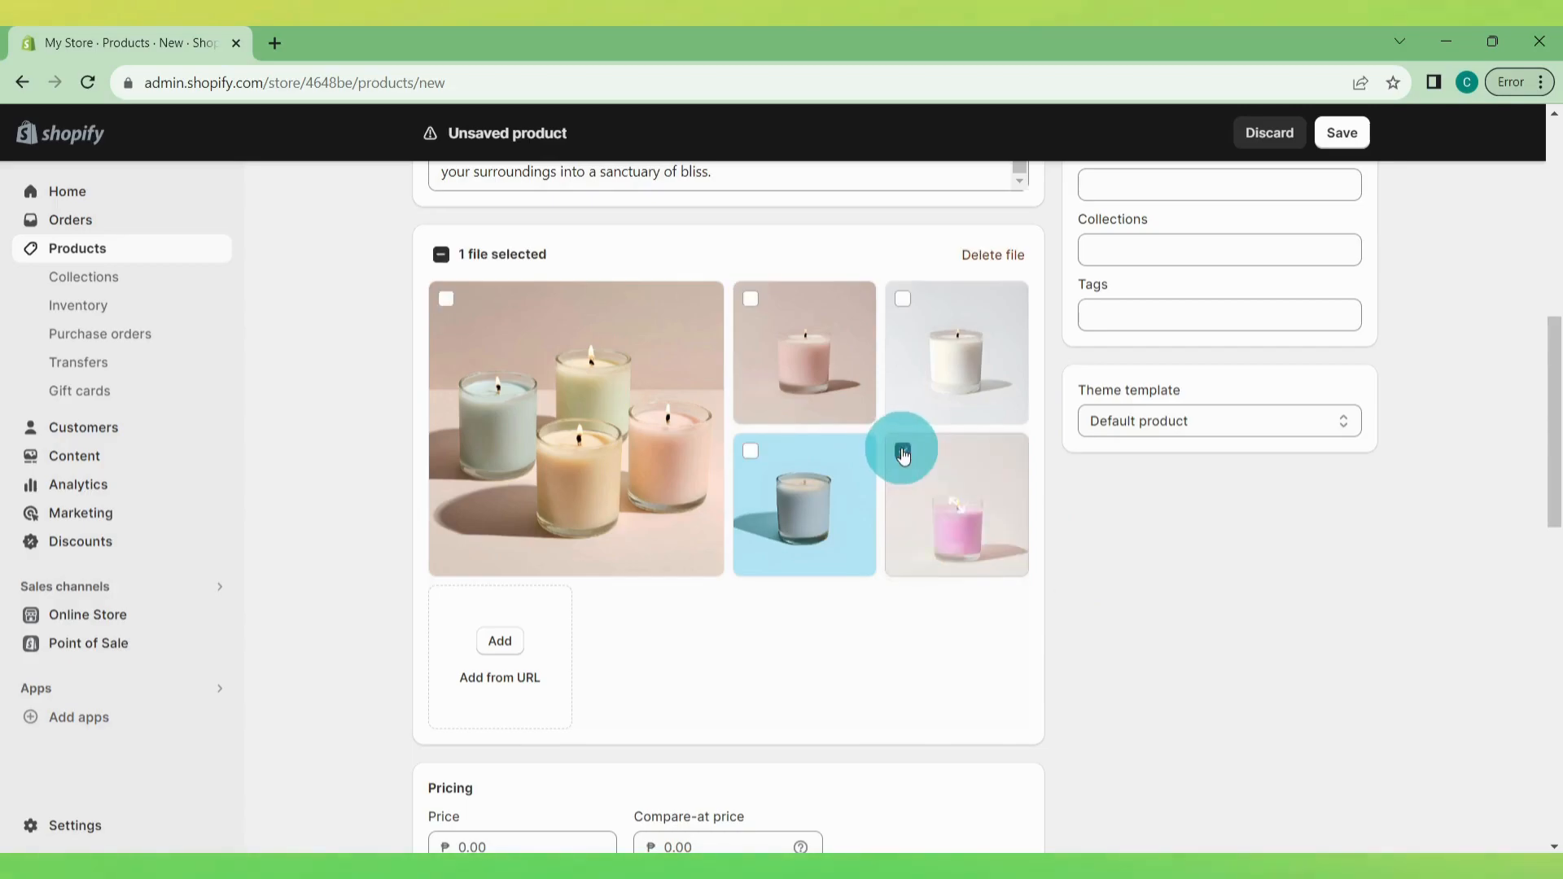
{"action": "left_click", "coordinate": [988, 256]}
{"action": "left_click", "coordinate": [1030, 533]}
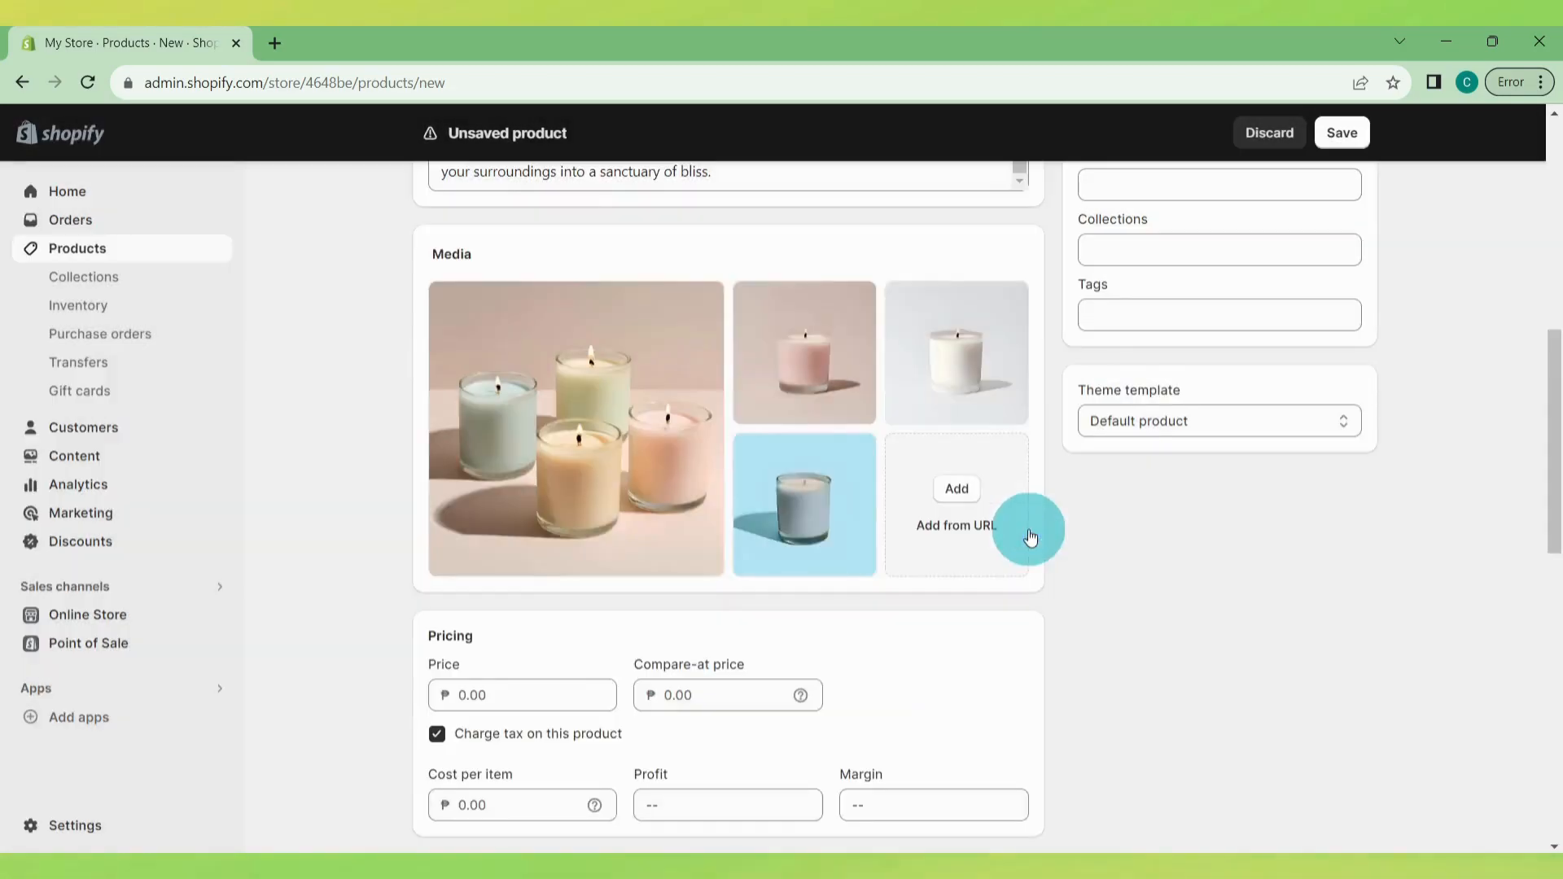
{"action": "left_click", "coordinate": [959, 492]}
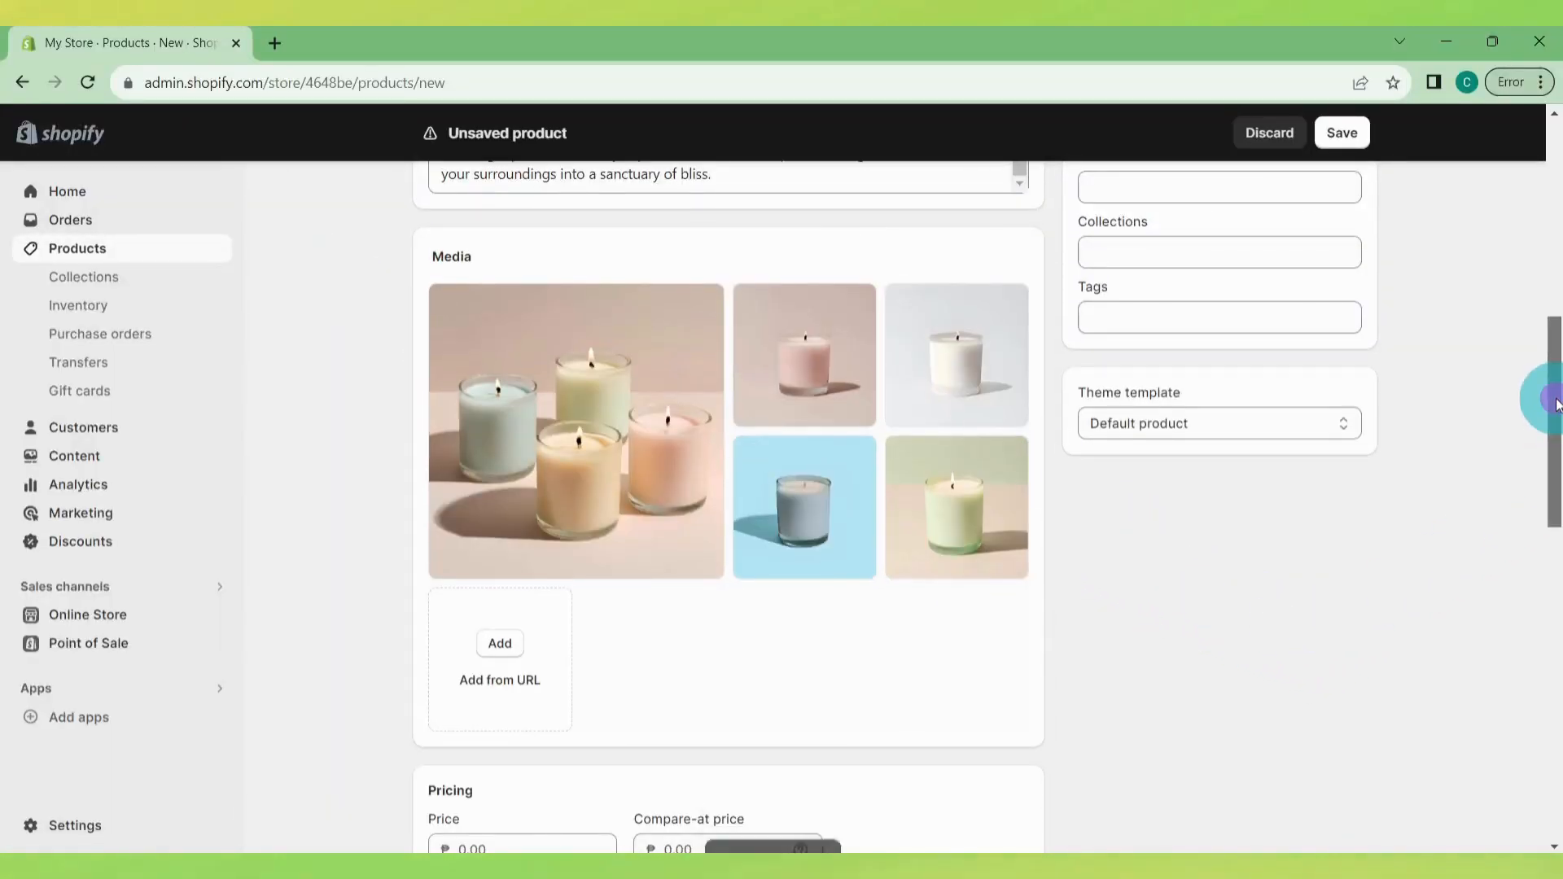
{"action": "scroll", "coordinate": [1556, 440], "scroll_direction": "down", "scroll_amount": 2}
{"action": "left_click_drag", "start_coordinate": [1556, 446], "coordinate": [1538, 513]}
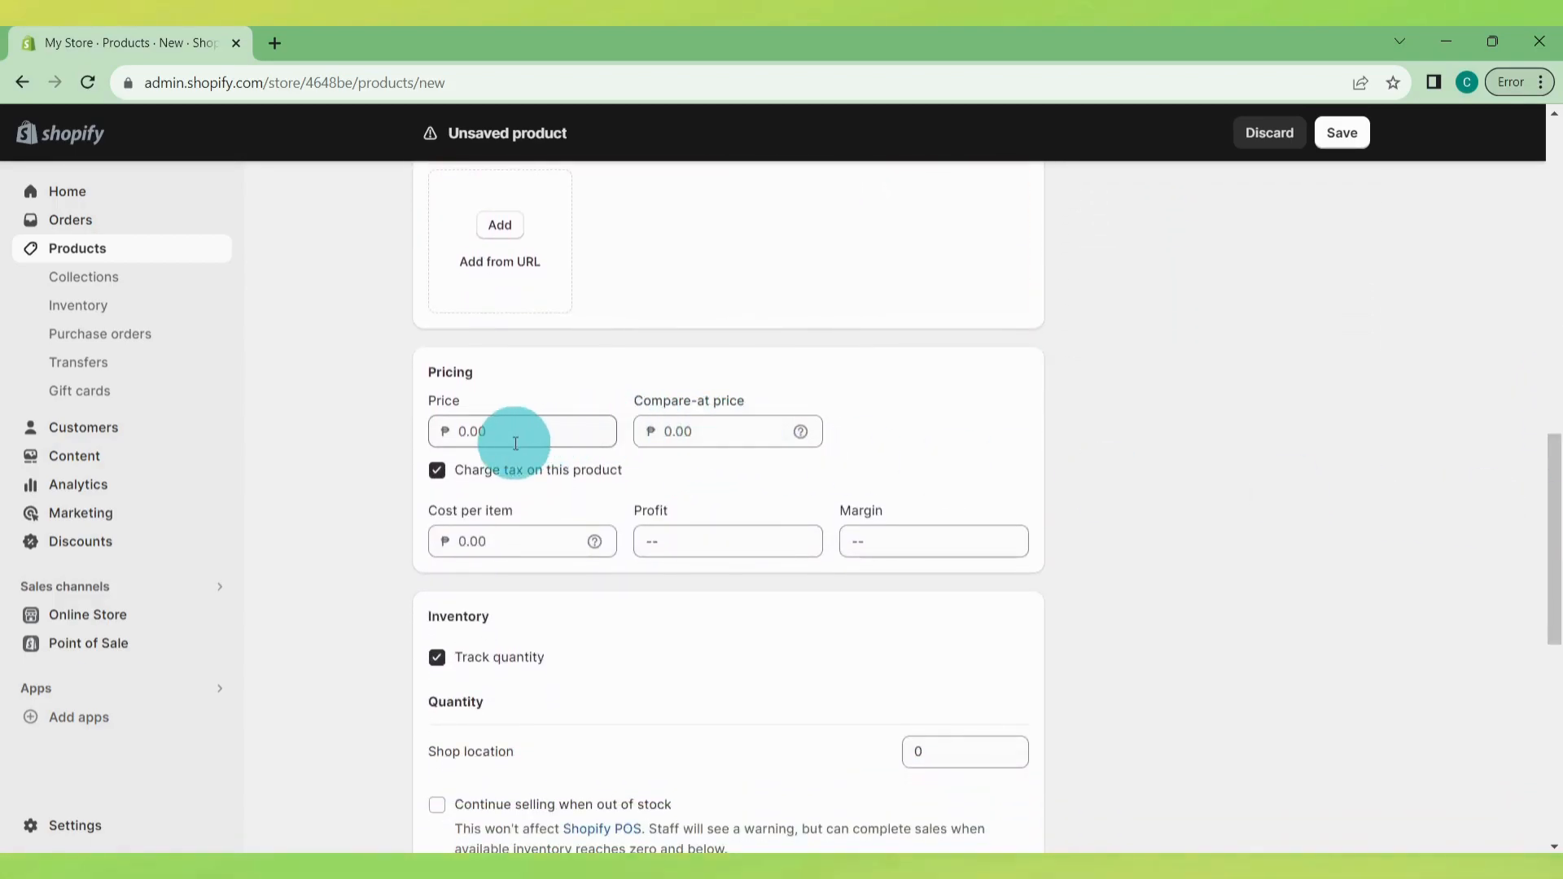
Step: Set the product's price to 360 and its compare-at price to 720
{"action": "left_click", "coordinate": [541, 433]}
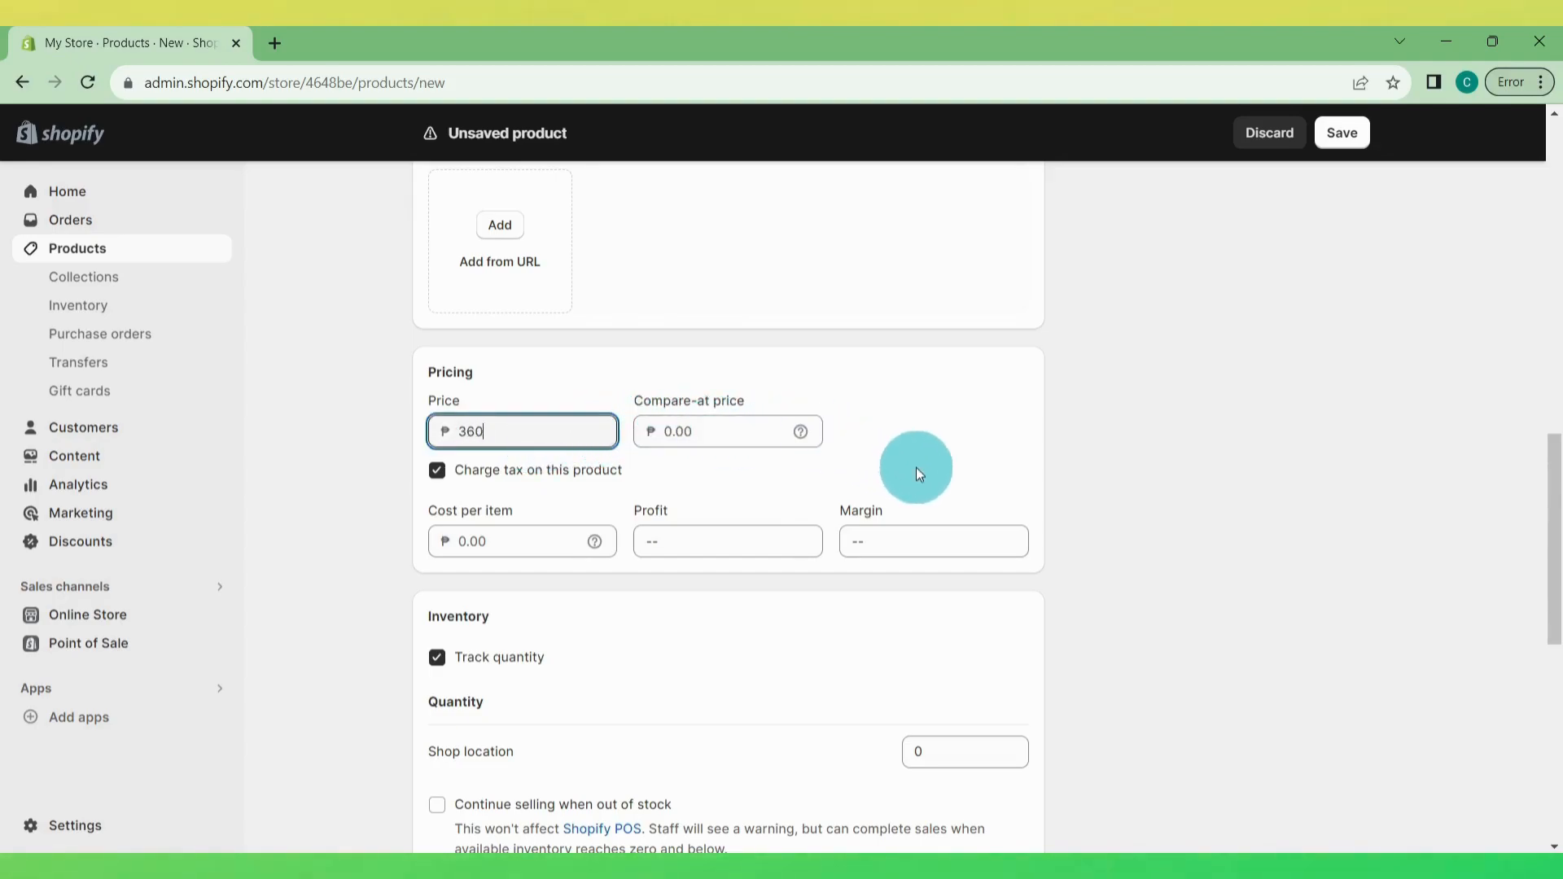
{"action": "left_click", "coordinate": [739, 437]}
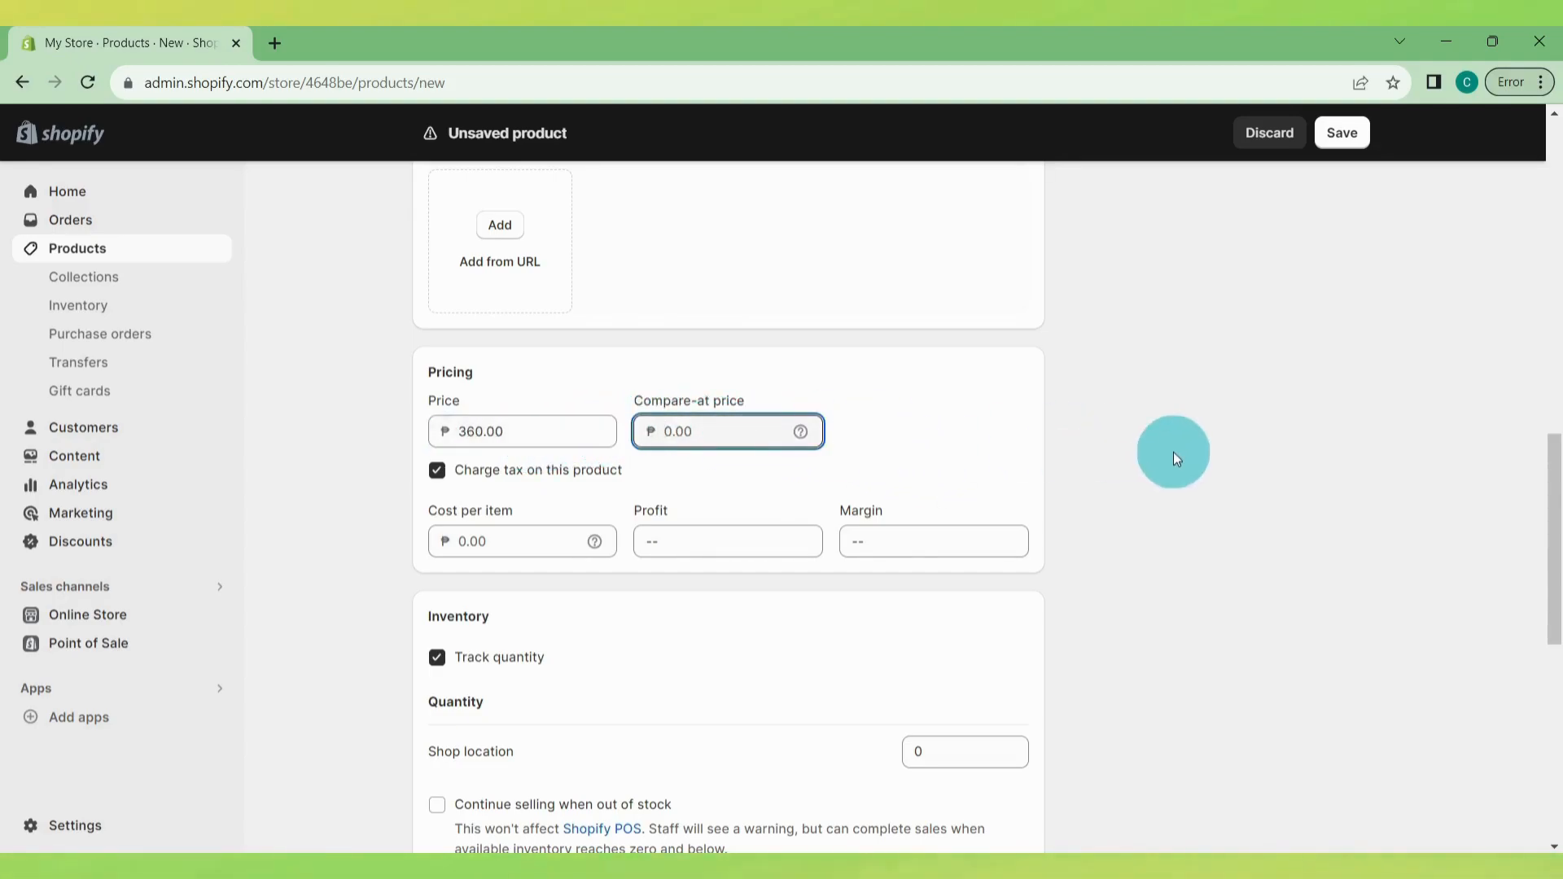
{"action": "left_click", "coordinate": [933, 437]}
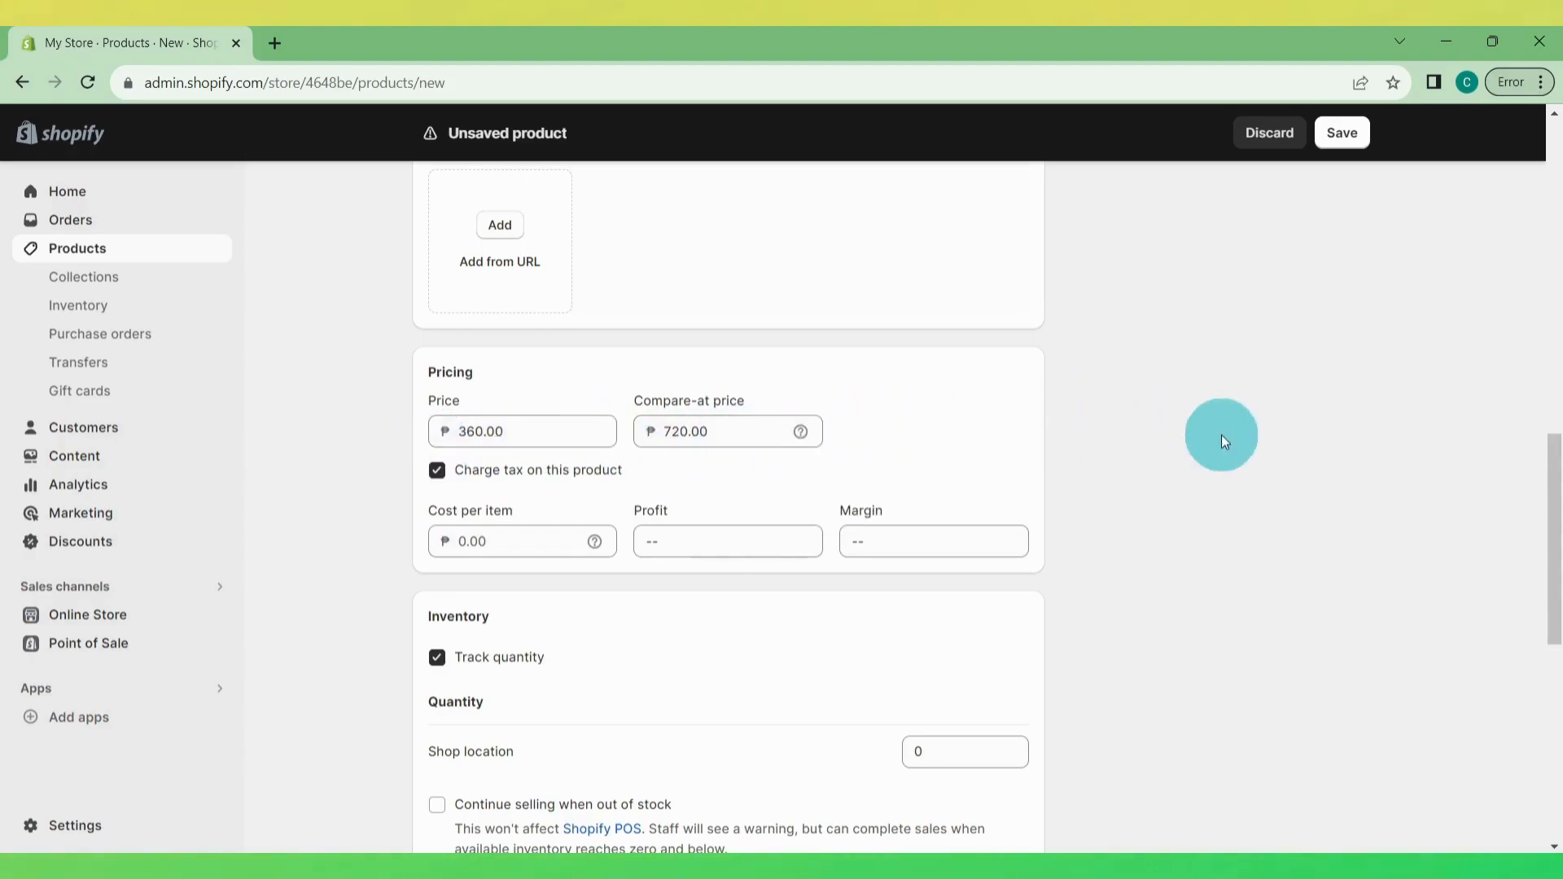
Step: Set the physical product's shipping weight to 0.2 kg
{"action": "left_click_drag", "start_coordinate": [1552, 480], "coordinate": [1547, 656]}
{"action": "left_click", "coordinate": [546, 404]}
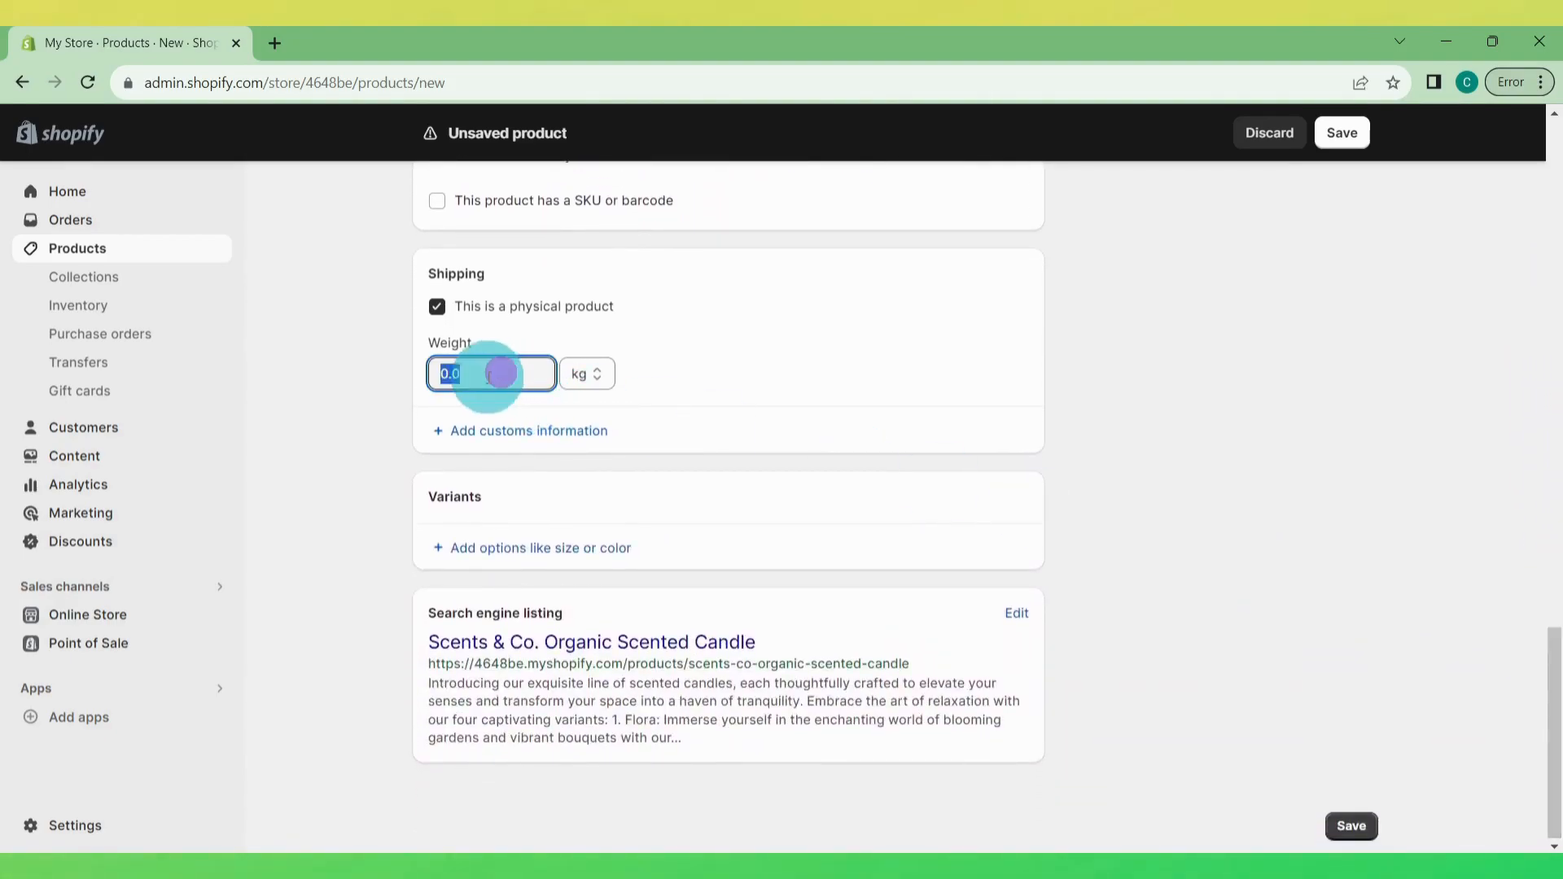
{"action": "type", "text": "0.2"}
Step: Add a product variant option named "Scent"
{"action": "left_click", "coordinate": [594, 547]}
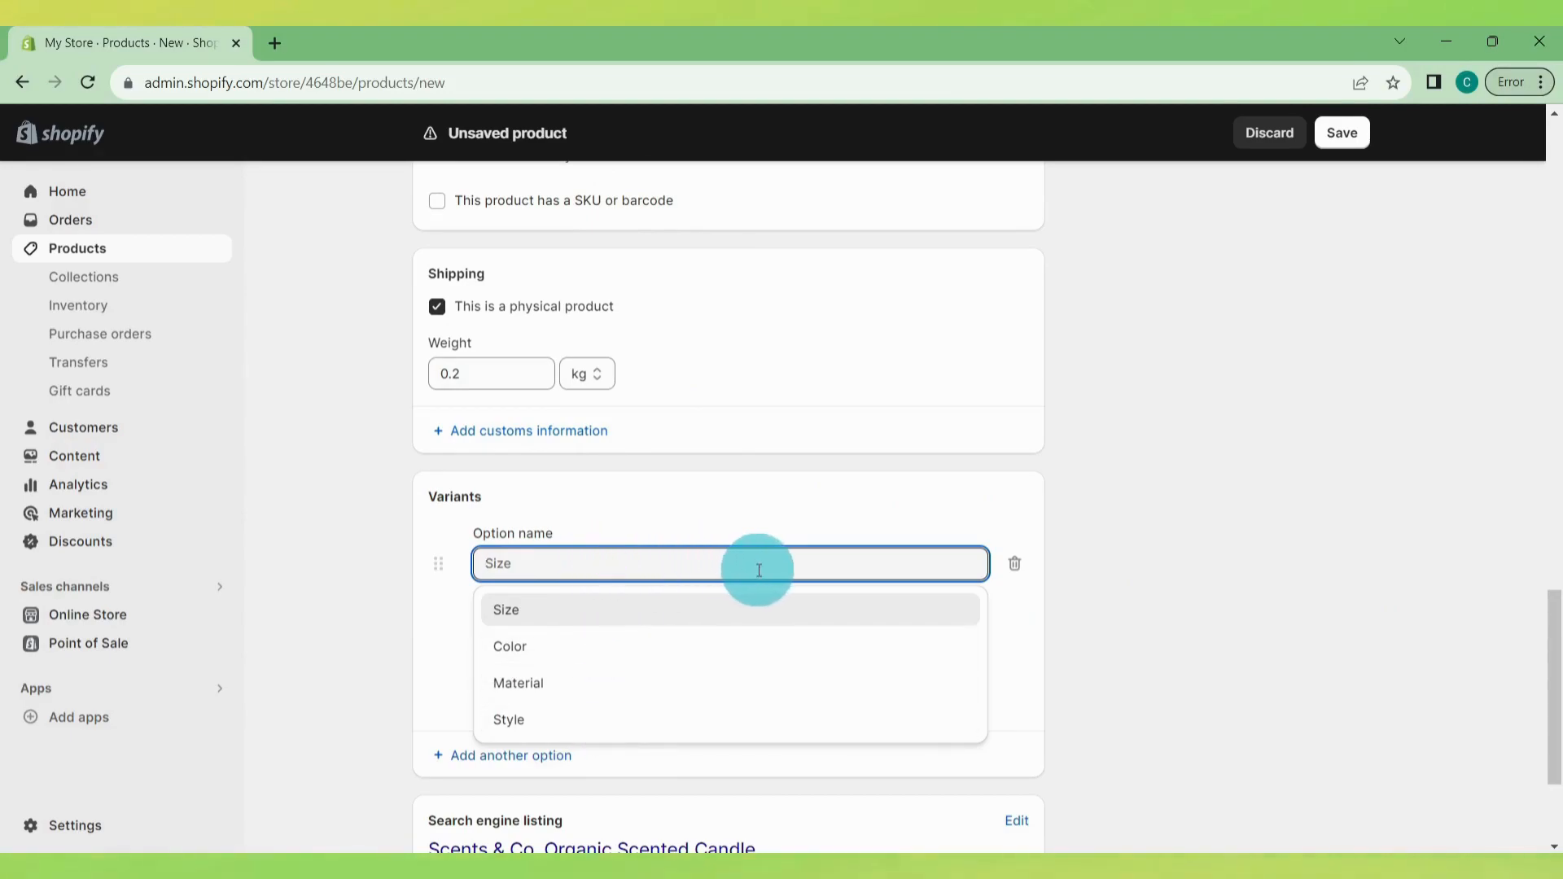
{"action": "type", "text": "Scent"}
{"action": "left_click", "coordinate": [673, 649]}
{"action": "scroll", "coordinate": [1353, 602], "scroll_direction": "down", "scroll_amount": 2}
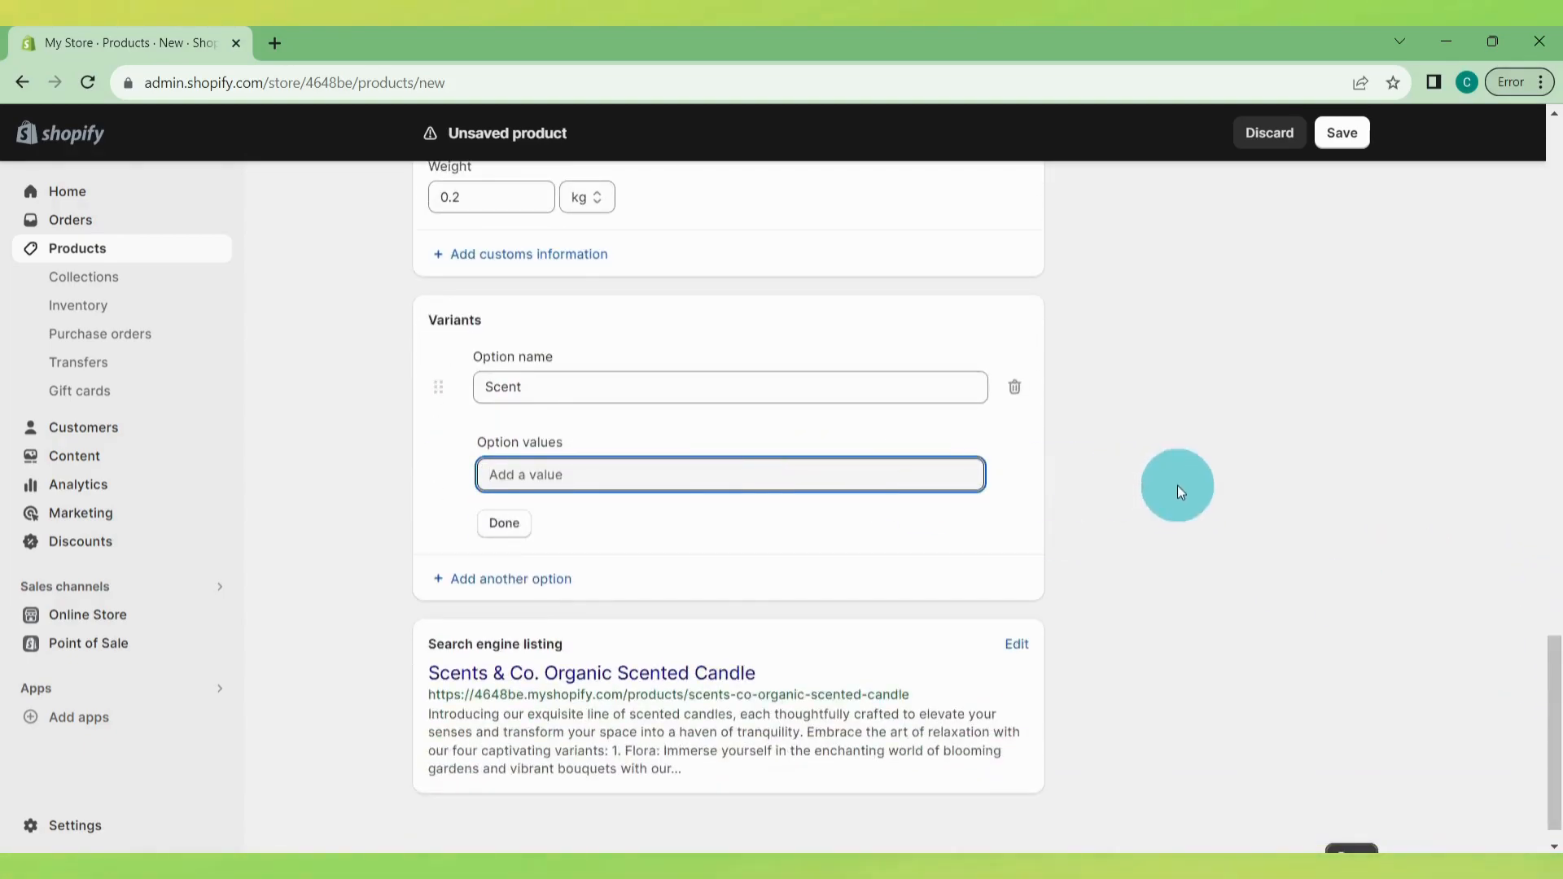
Step: Enter Flora, Hydro, Fria and Passion as values of the Scent option and finish editing the option
{"action": "left_click_drag", "start_coordinate": [1552, 664], "coordinate": [1555, 168]}
{"action": "left_click_drag", "start_coordinate": [1021, 657], "coordinate": [1021, 533]}
{"action": "left_click_drag", "start_coordinate": [1553, 261], "coordinate": [1547, 747]}
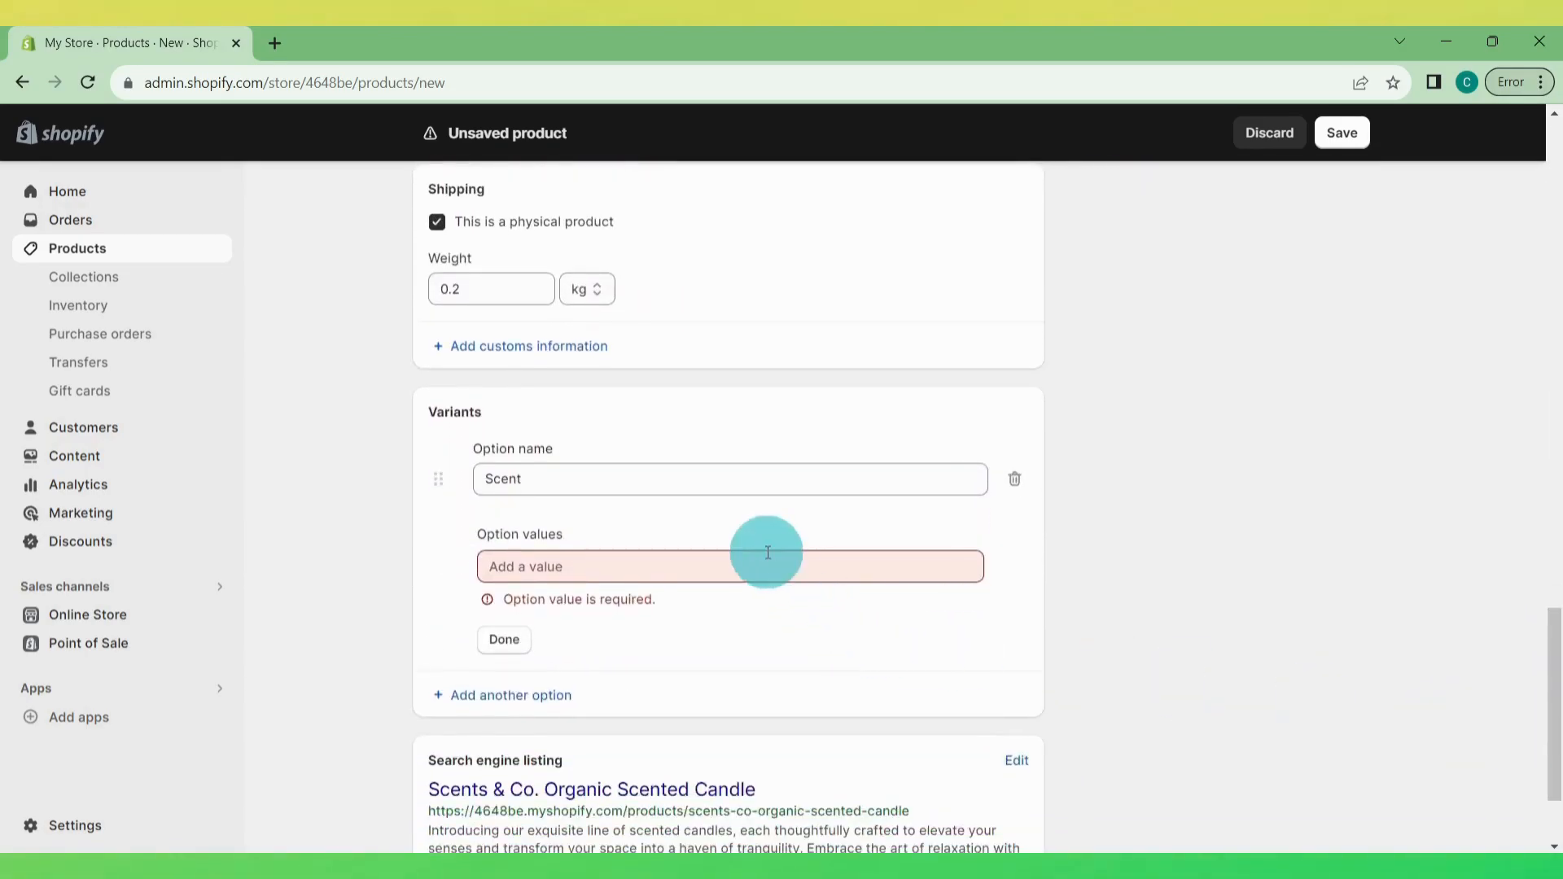
{"action": "left_click", "coordinate": [764, 560]}
{"action": "type", "text": "Flora"}
{"action": "key", "text": "Return"}
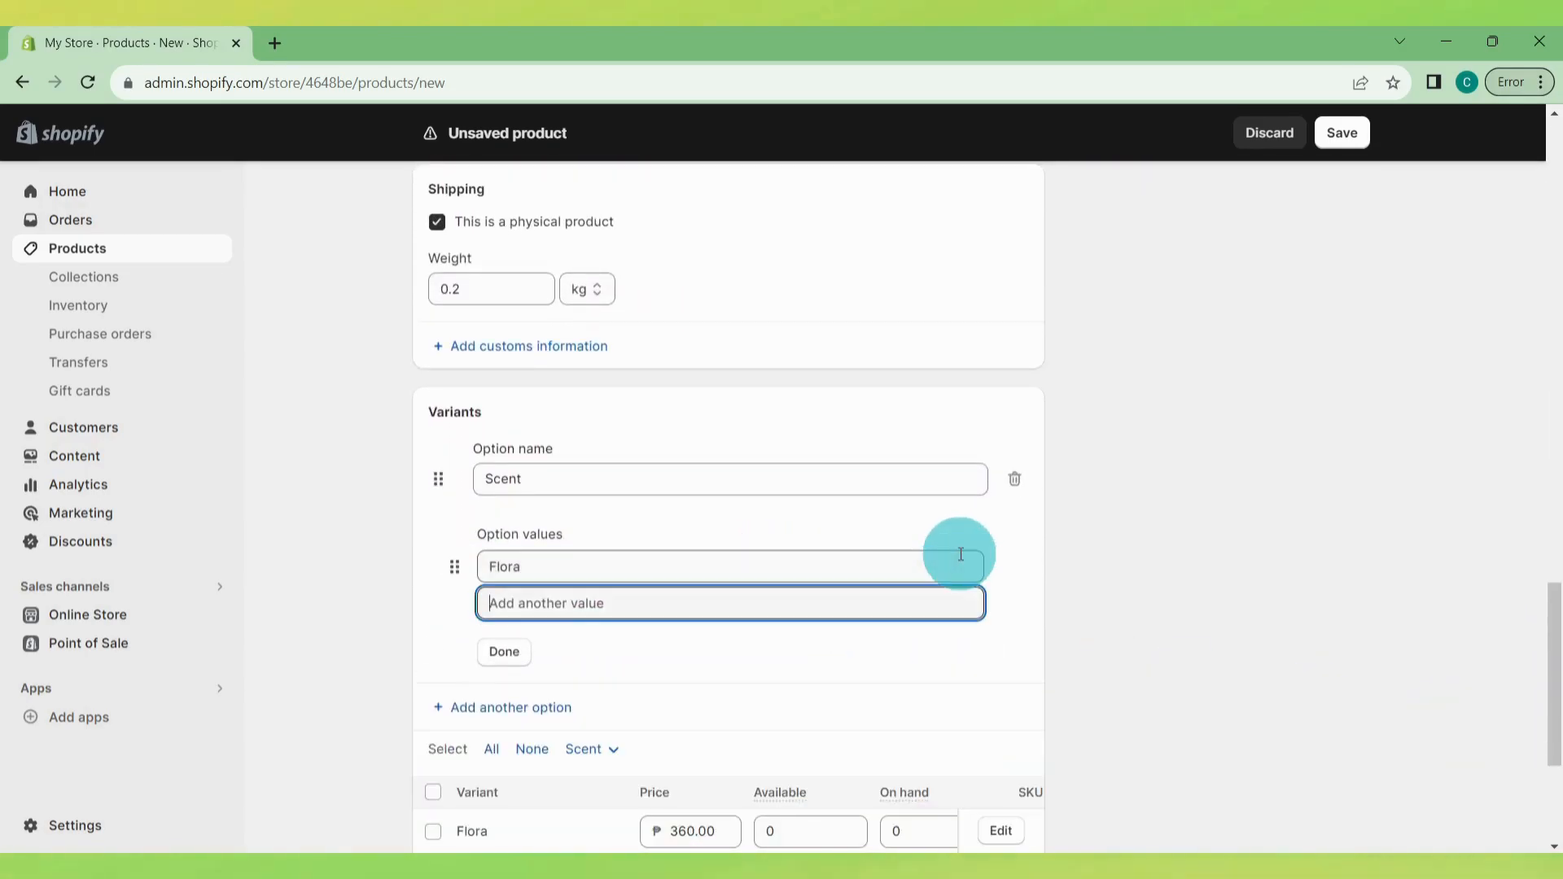
{"action": "type", "text": "Hydro"}
{"action": "key", "text": "Return"}
{"action": "type", "text": "Fria"}
{"action": "key", "text": "Return"}
{"action": "type", "text": "Passion"}
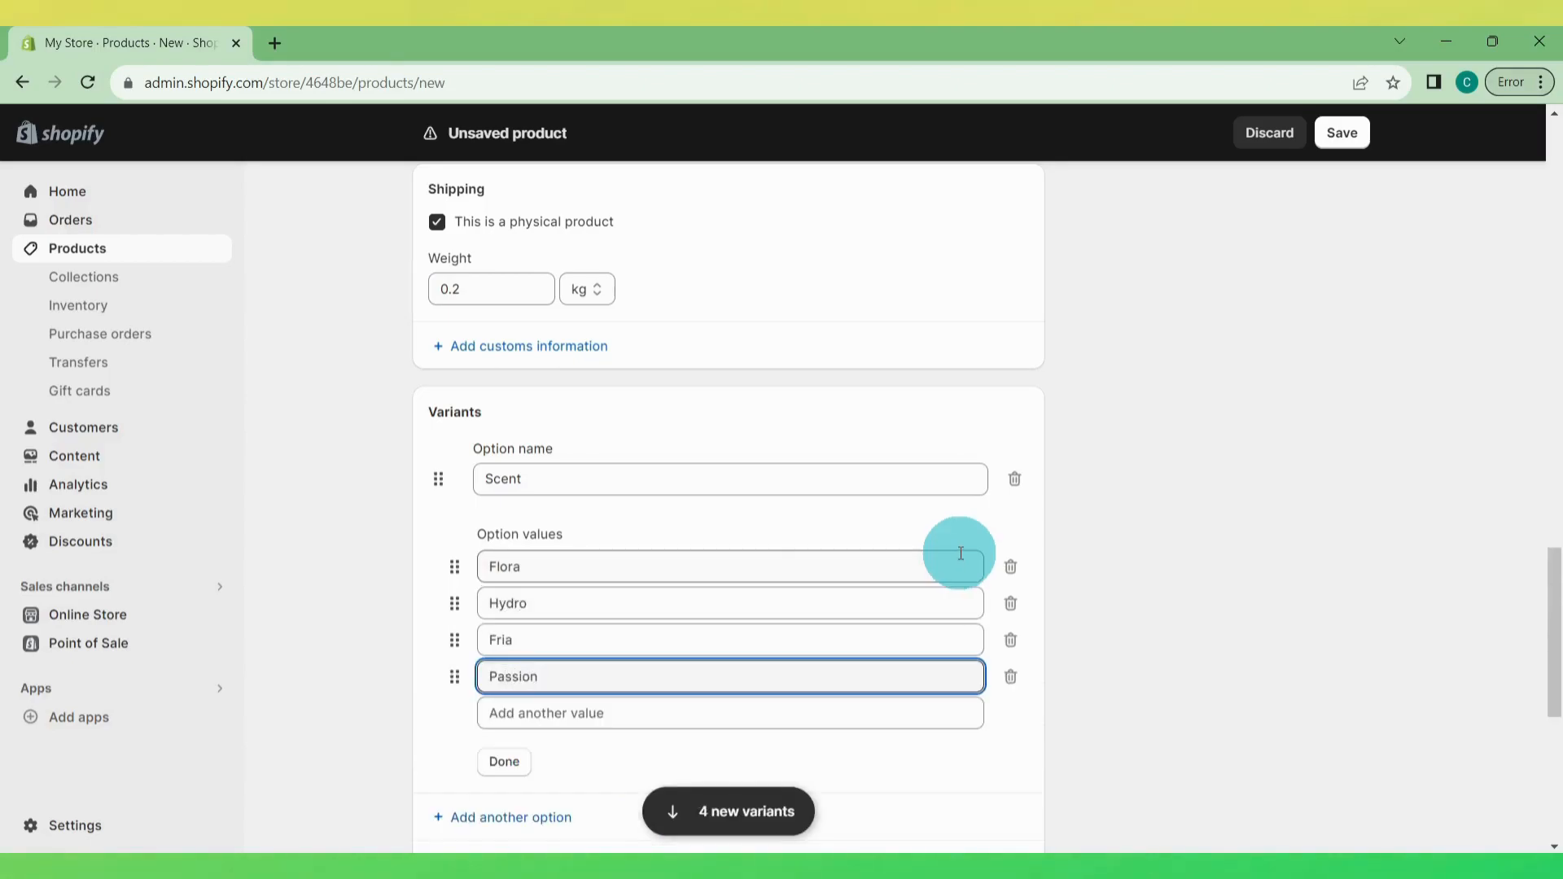
{"action": "left_click", "coordinate": [505, 761]}
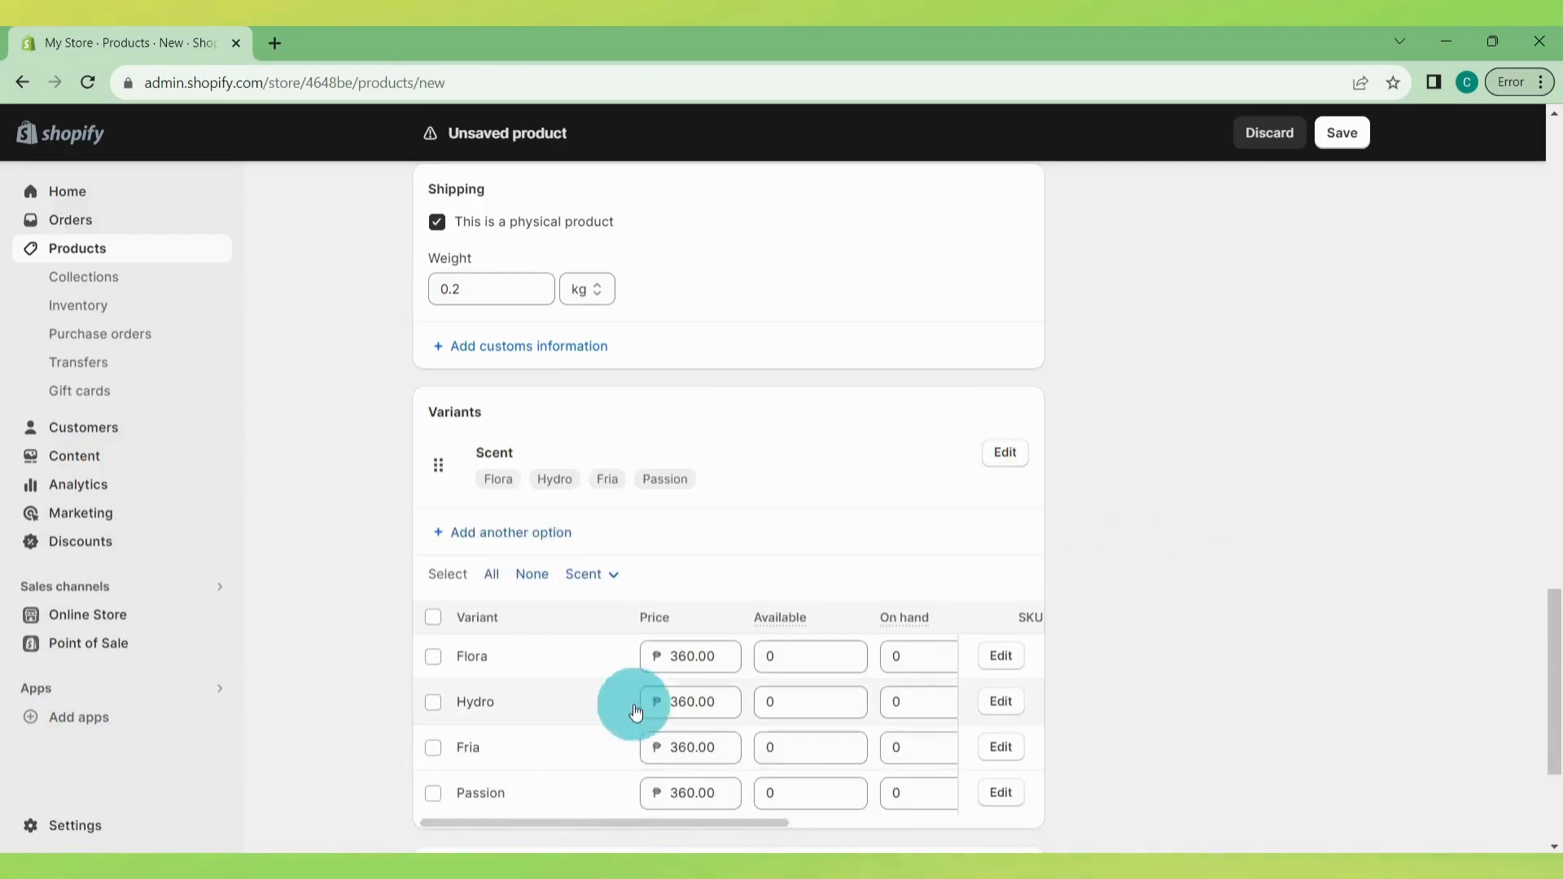
Step: Set the Passion variant's price to 380 and the available quantity of all four scent variants to 70
{"action": "scroll", "coordinate": [1557, 598], "scroll_direction": "down", "scroll_amount": 2}
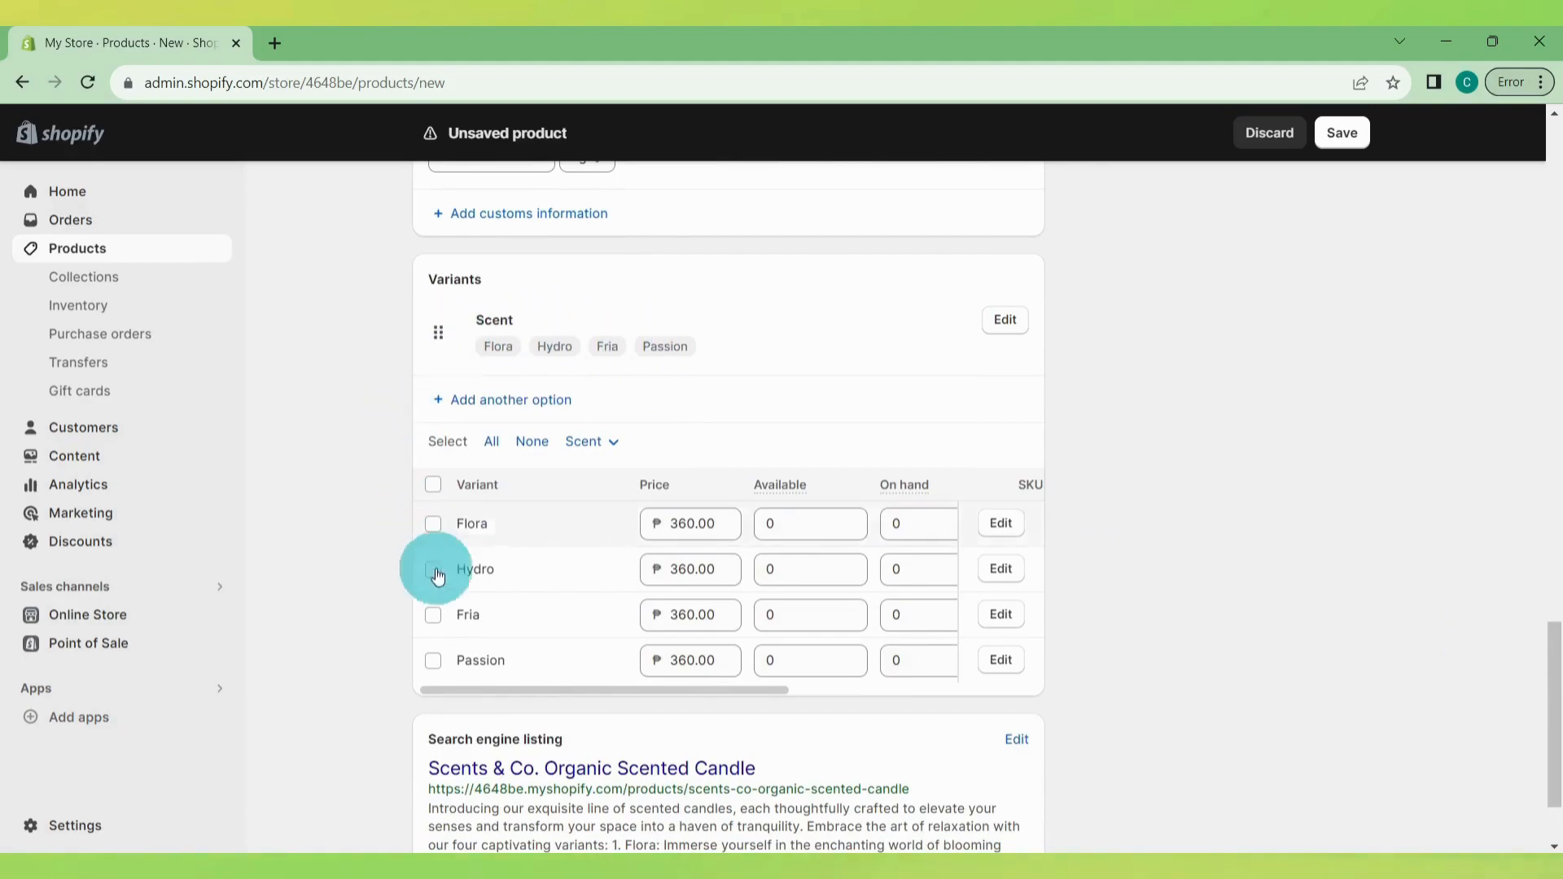
{"action": "left_click", "coordinate": [693, 661]}
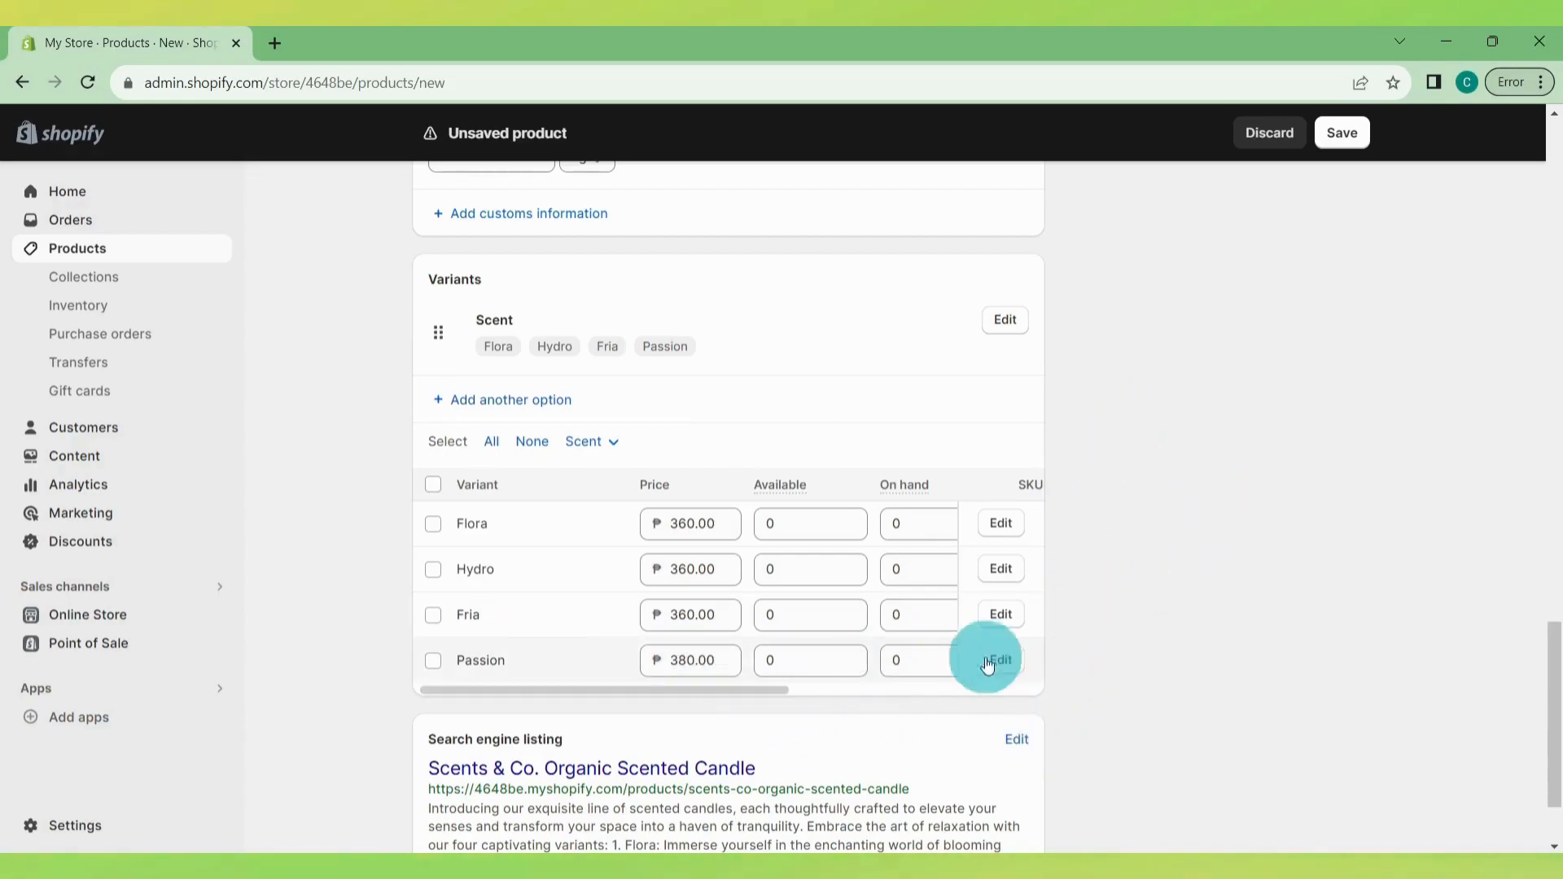
{"action": "left_click", "coordinate": [799, 619]}
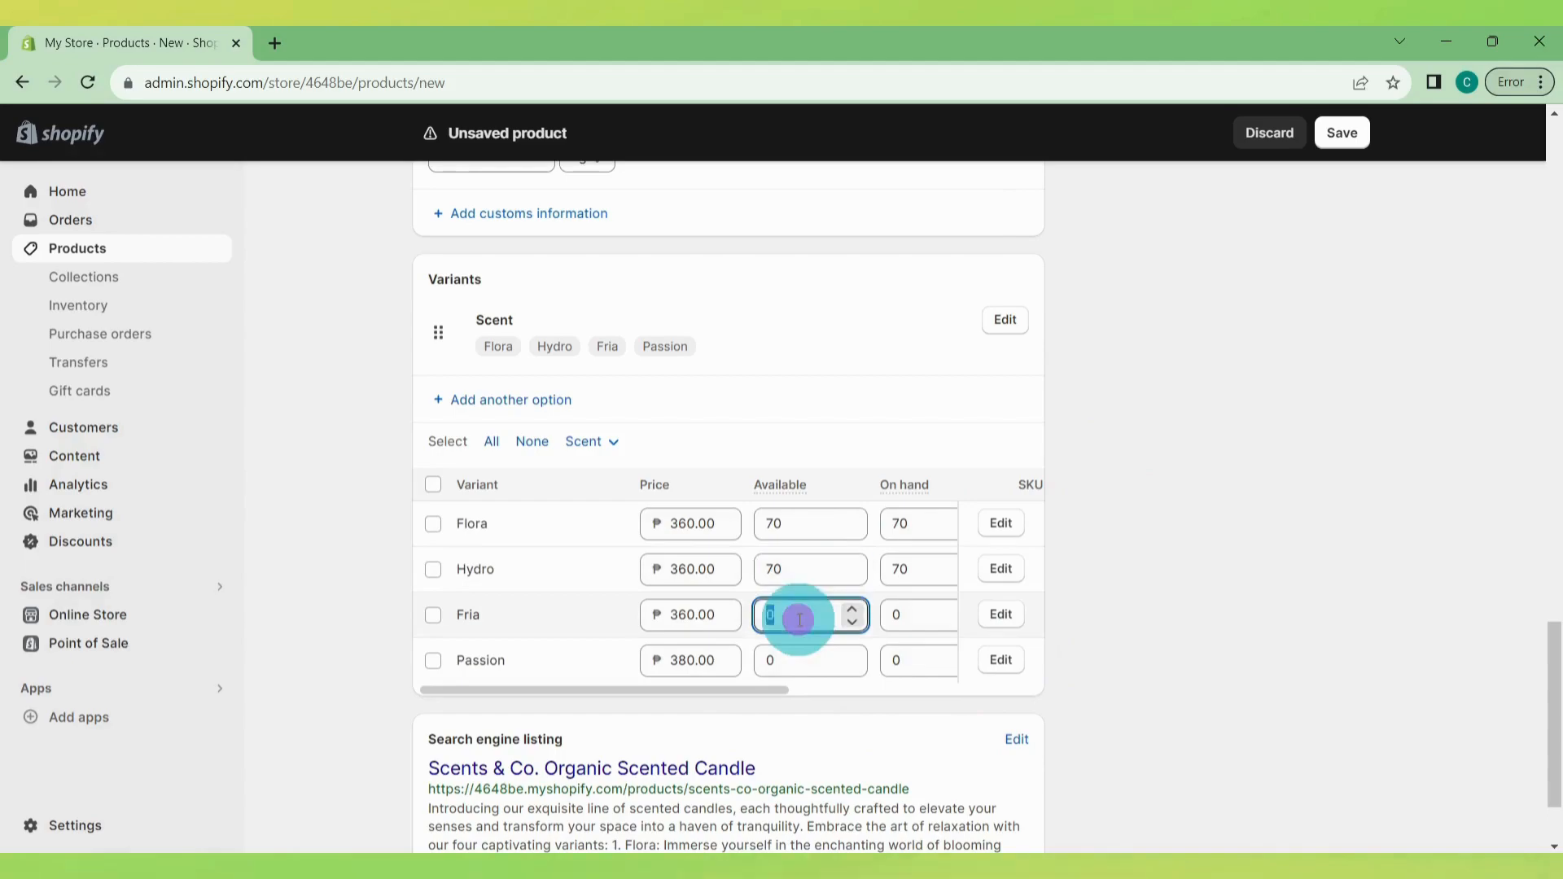
{"action": "left_click", "coordinate": [790, 667]}
{"action": "type", "text": "70"}
{"action": "left_click", "coordinate": [1184, 633]}
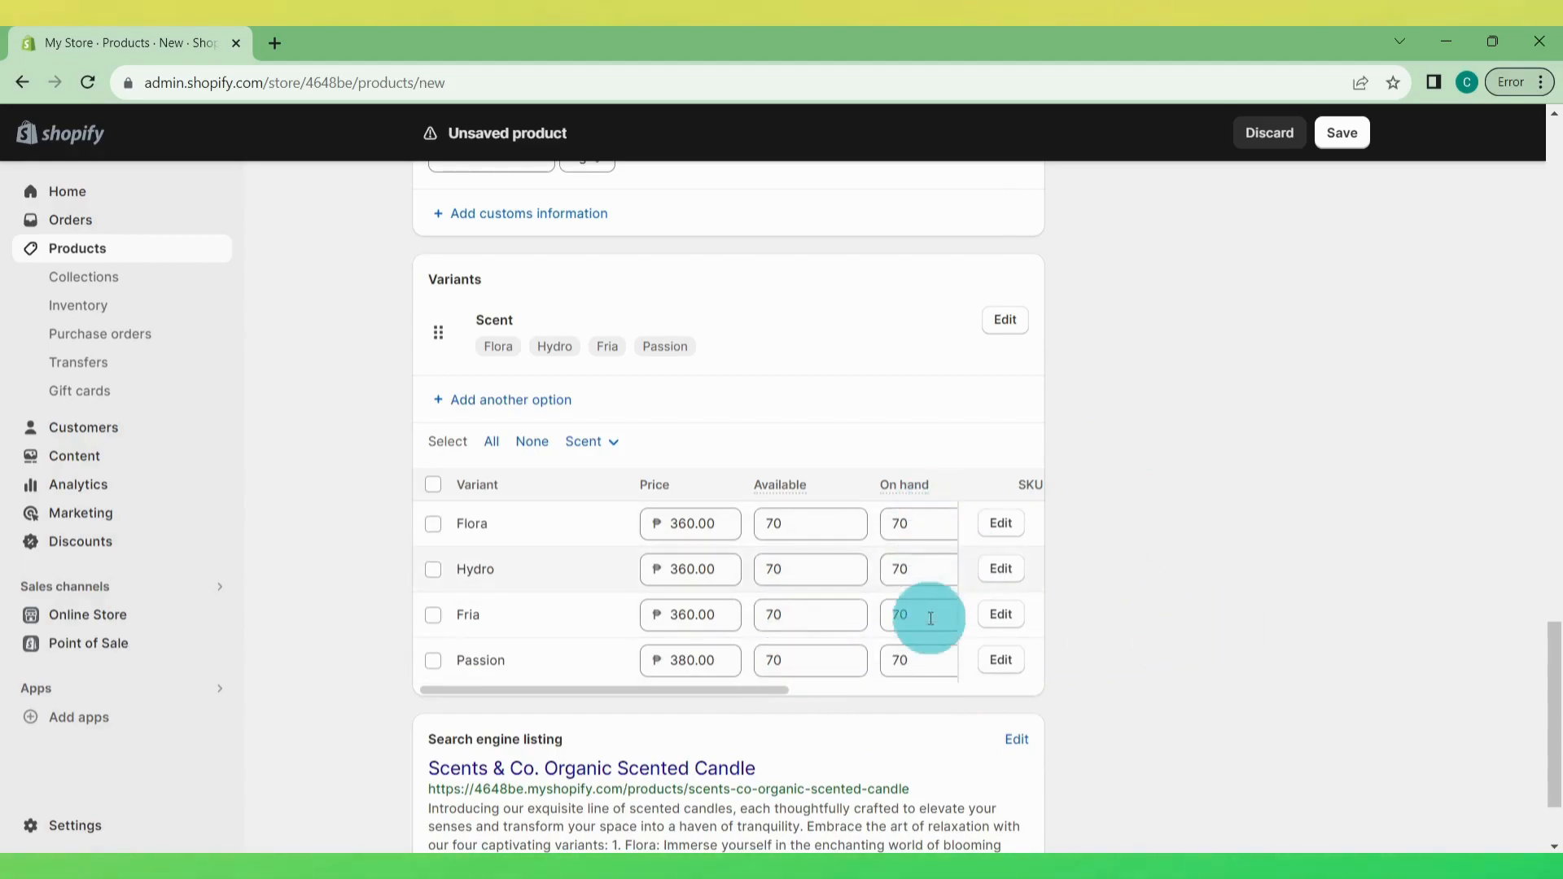
Step: Edit the search engine listing and set its page title to "Scents & Co. Organic Scented Candles"
{"action": "scroll", "coordinate": [1520, 656], "scroll_direction": "down", "scroll_amount": 3}
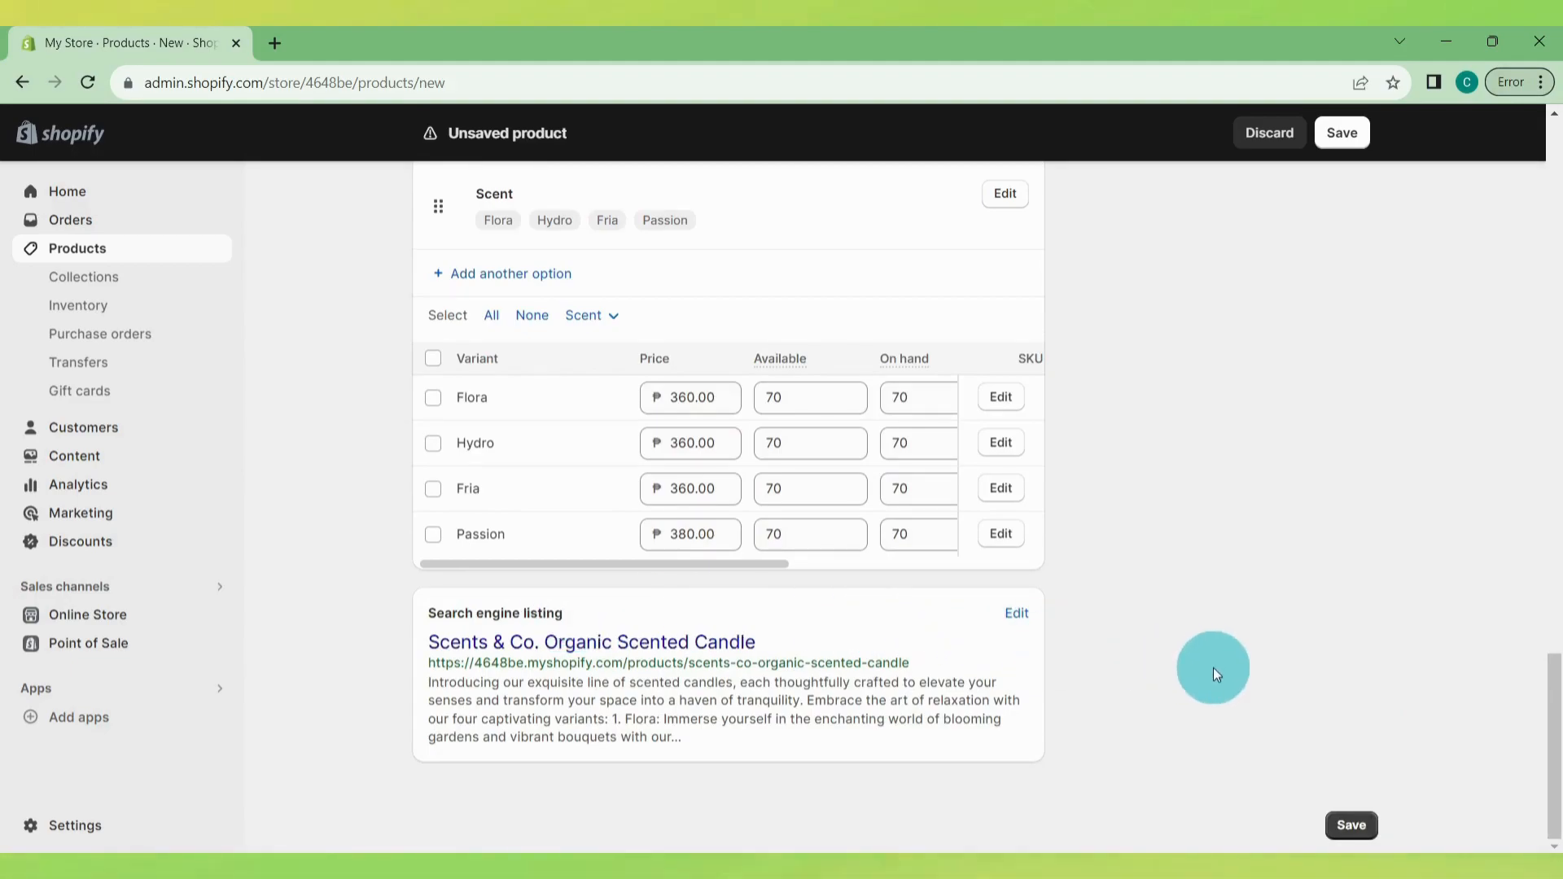
{"action": "left_click", "coordinate": [1016, 615]}
{"action": "scroll", "coordinate": [1506, 651], "scroll_direction": "down", "scroll_amount": 4}
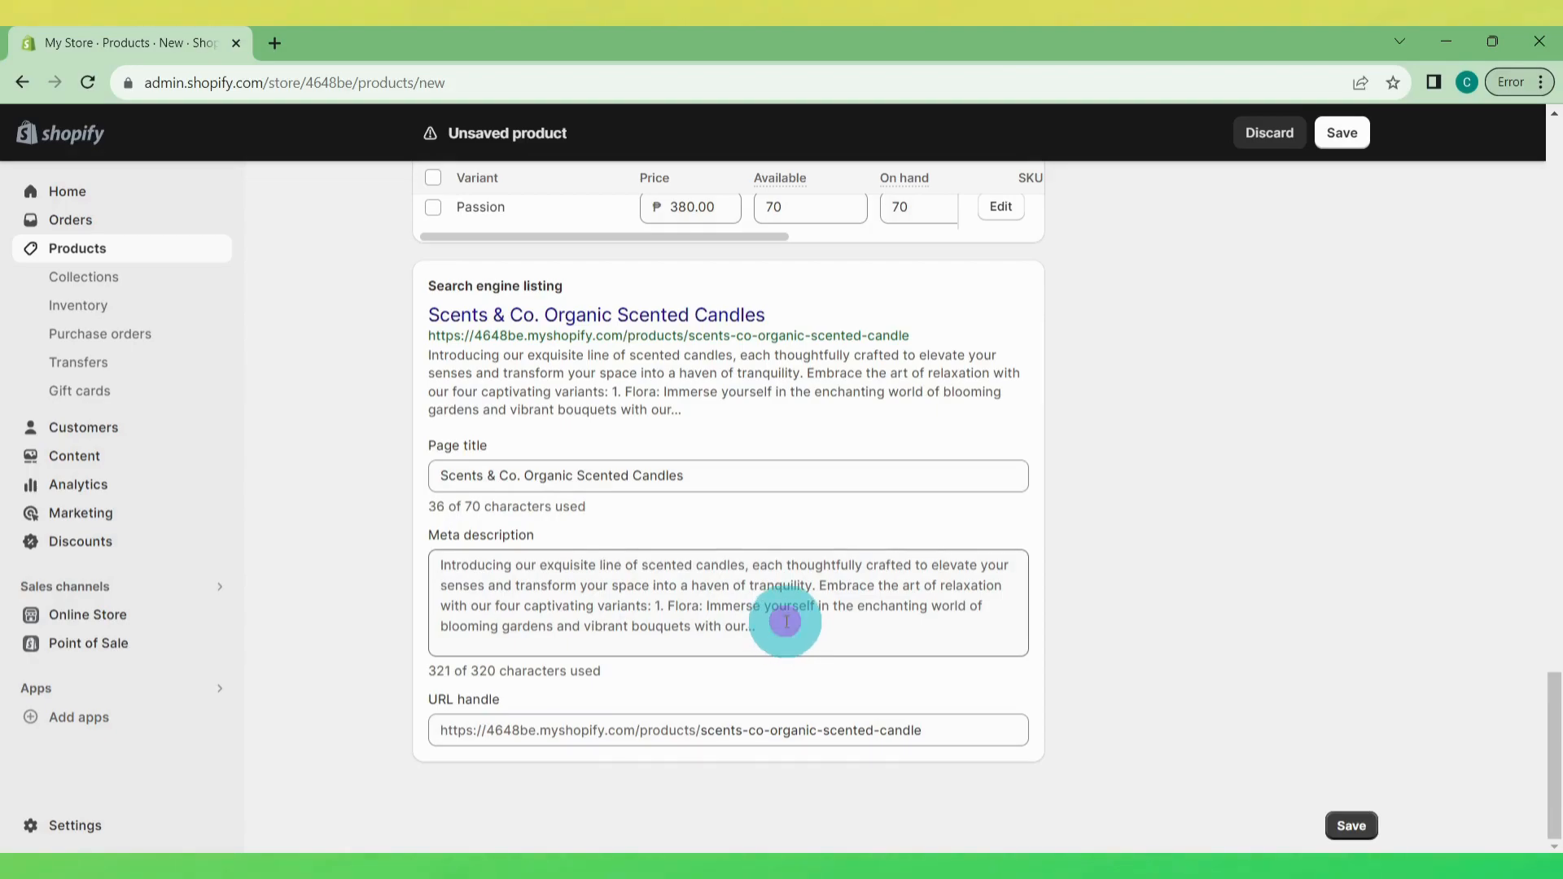
Step: Split the meta description into paragraphs with blank lines before each of the four scents and before the closing text
{"action": "left_click", "coordinate": [786, 622]}
{"action": "scroll", "coordinate": [735, 501], "scroll_direction": "up", "scroll_amount": 1}
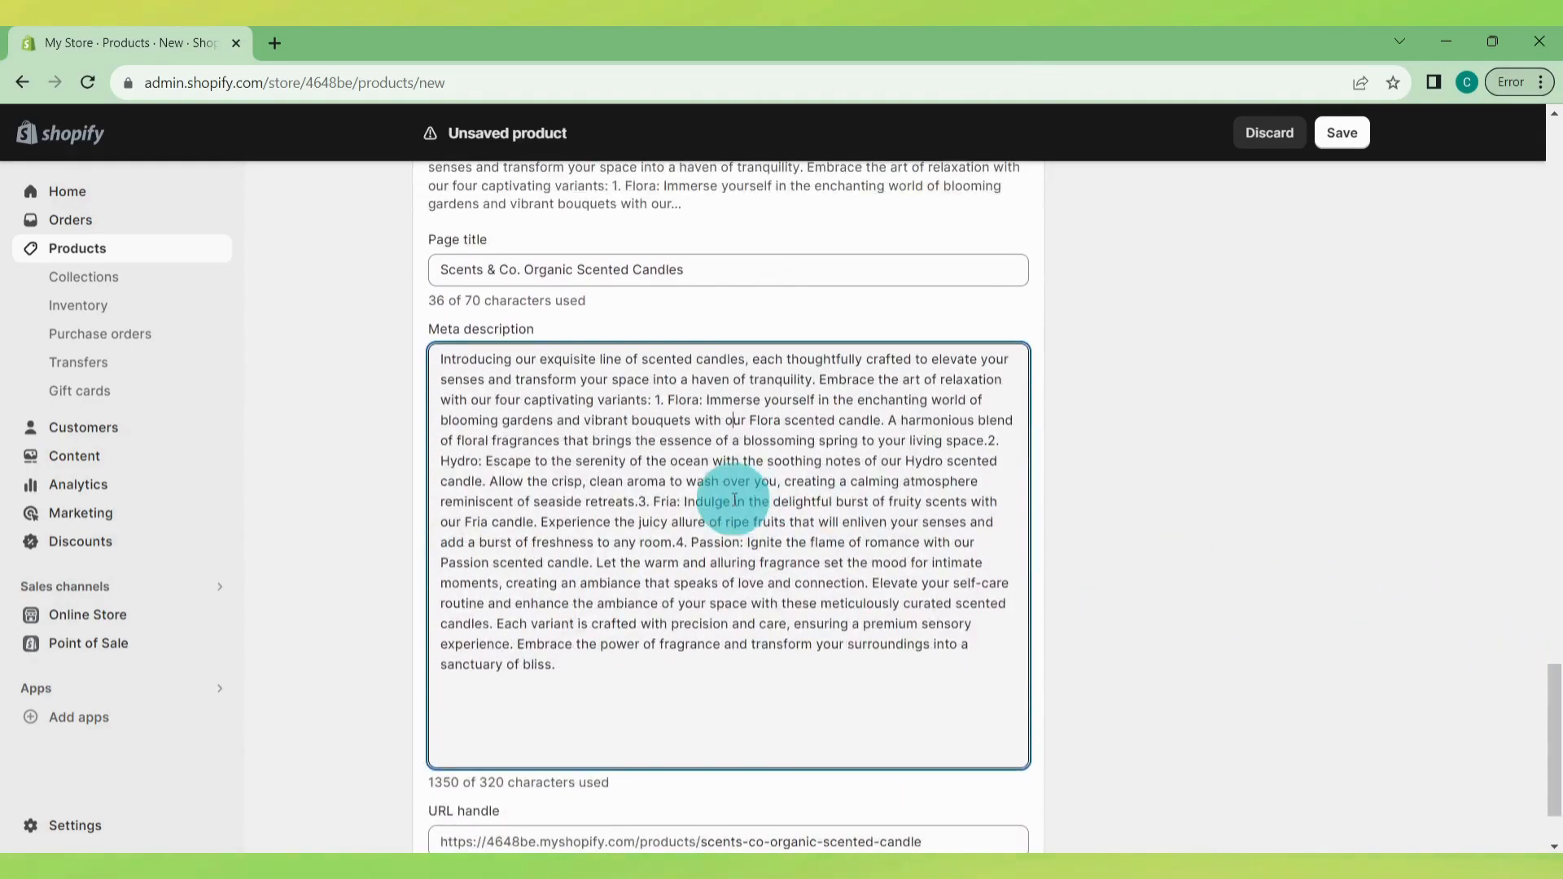
{"action": "left_click_drag", "start_coordinate": [654, 664], "coordinate": [478, 359]}
{"action": "left_click", "coordinate": [782, 452]}
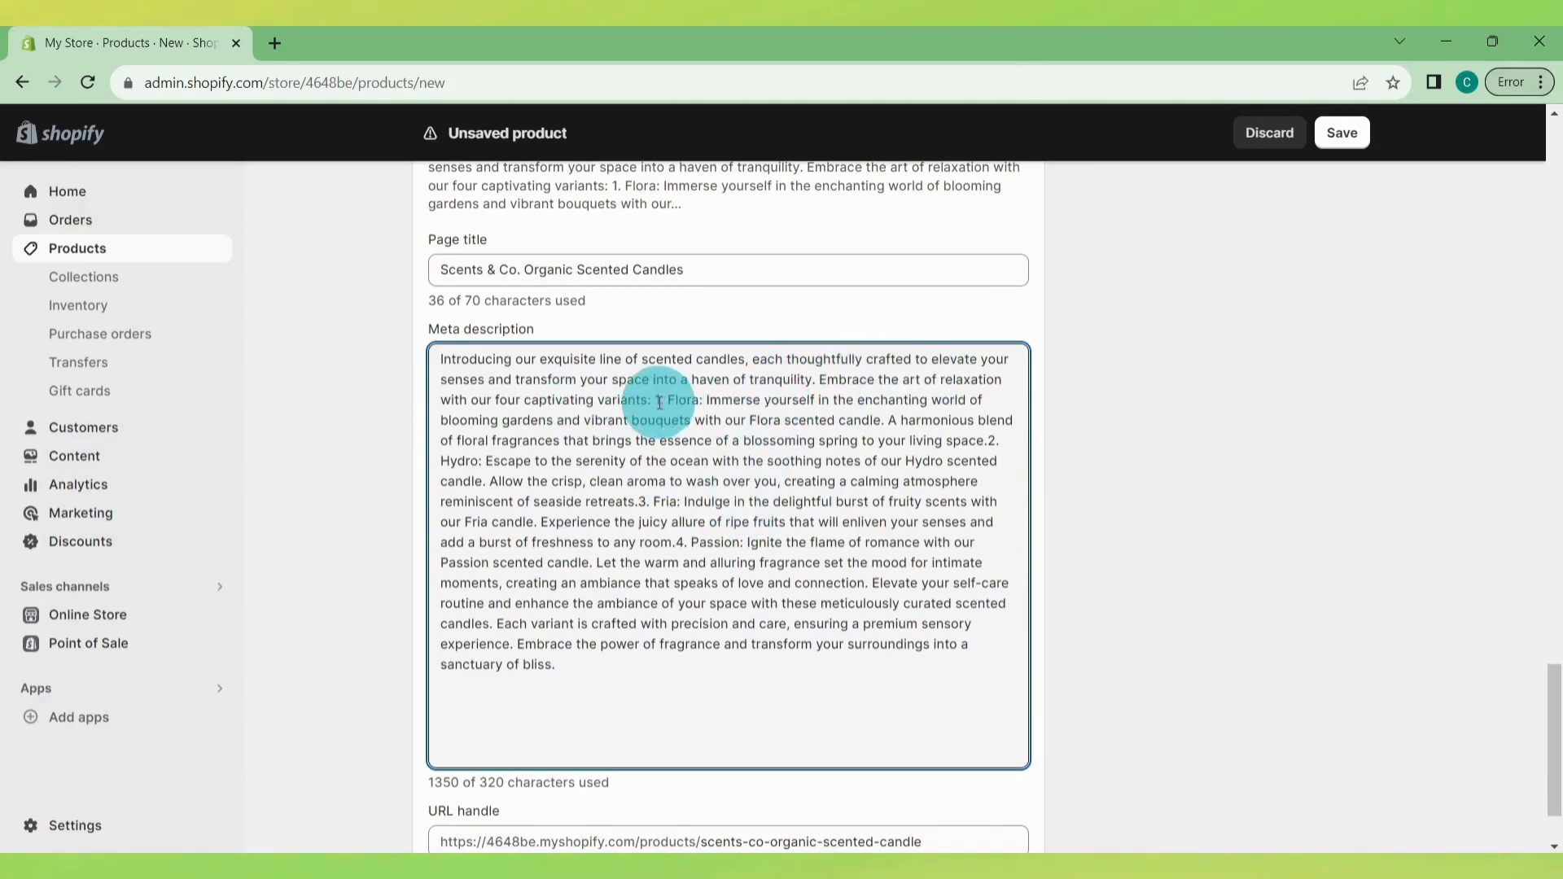
{"action": "key", "text": "Return"}
{"action": "key", "text": "Return"}
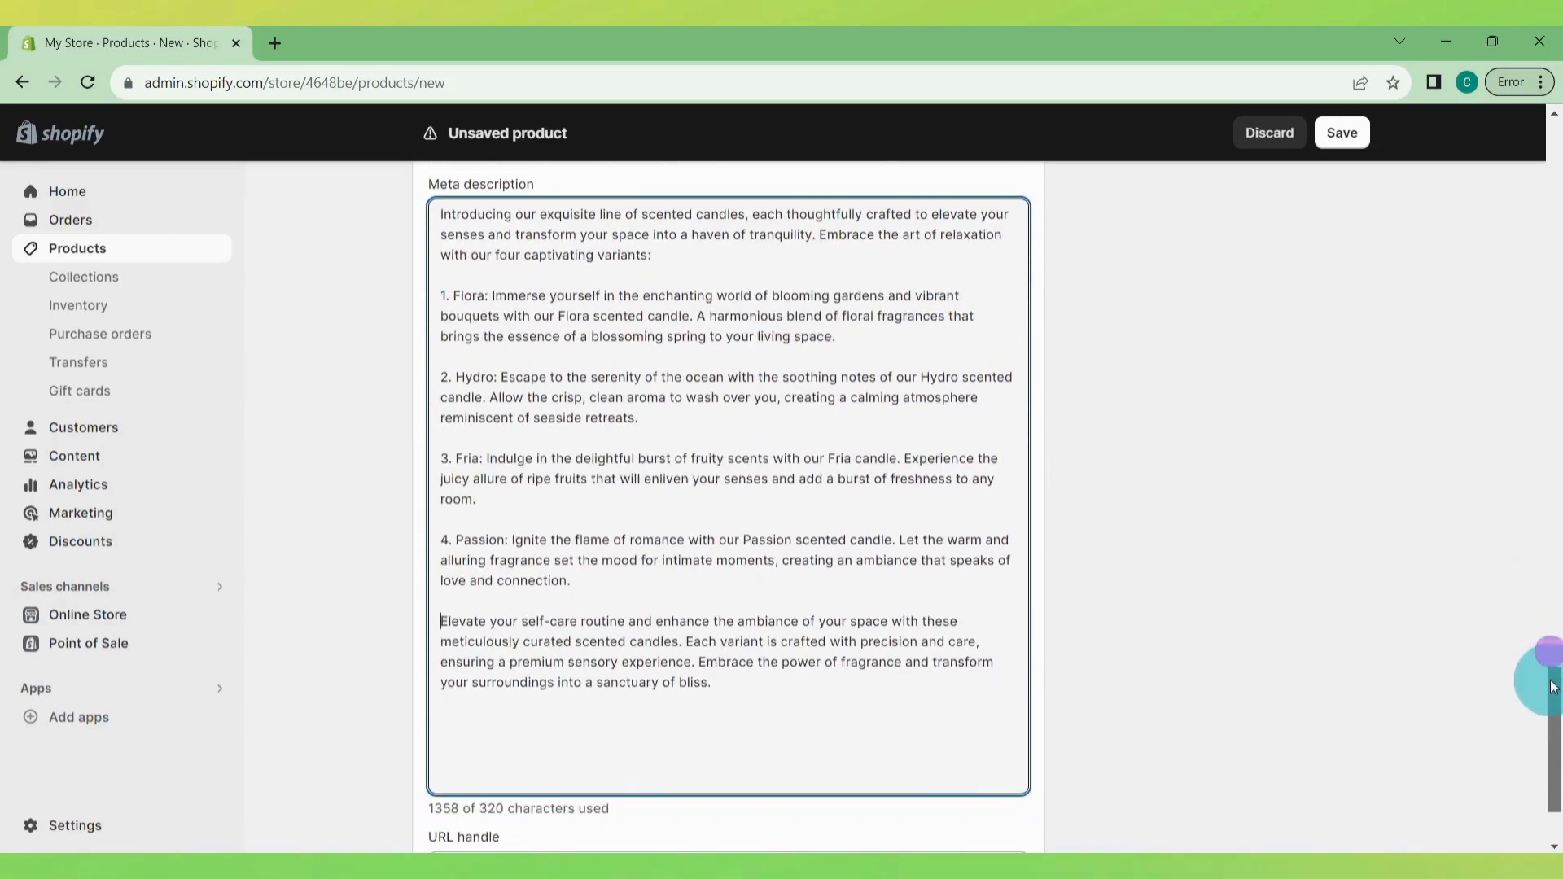
{"action": "left_click", "coordinate": [1167, 540]}
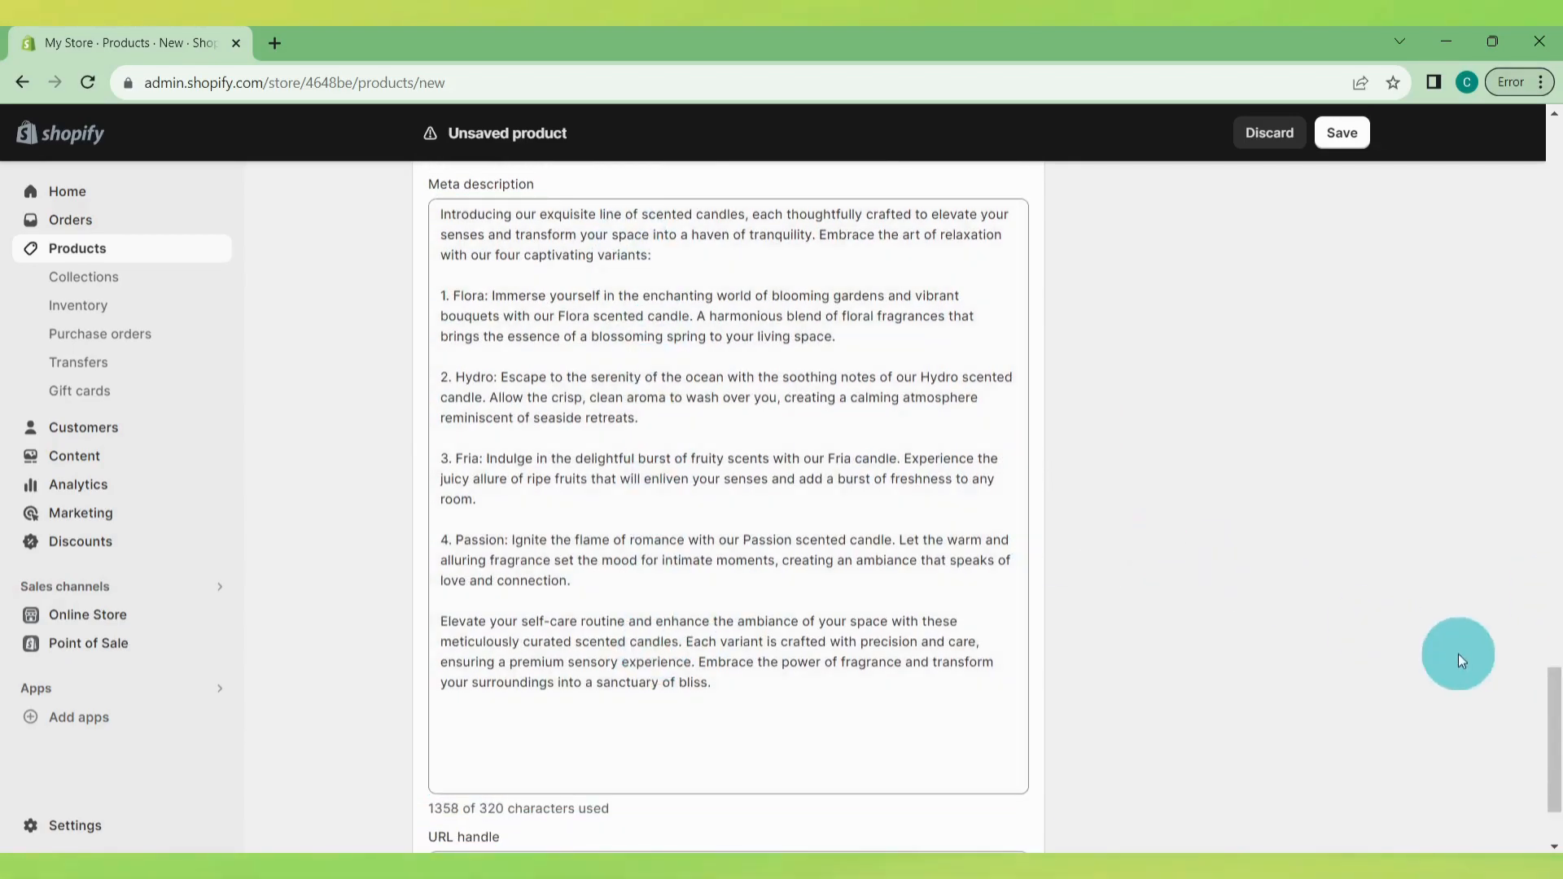
Step: Save the new candle product and collapse the trial notice
{"action": "left_click_drag", "start_coordinate": [1558, 705], "coordinate": [1555, 215]}
{"action": "left_click", "coordinate": [1345, 137]}
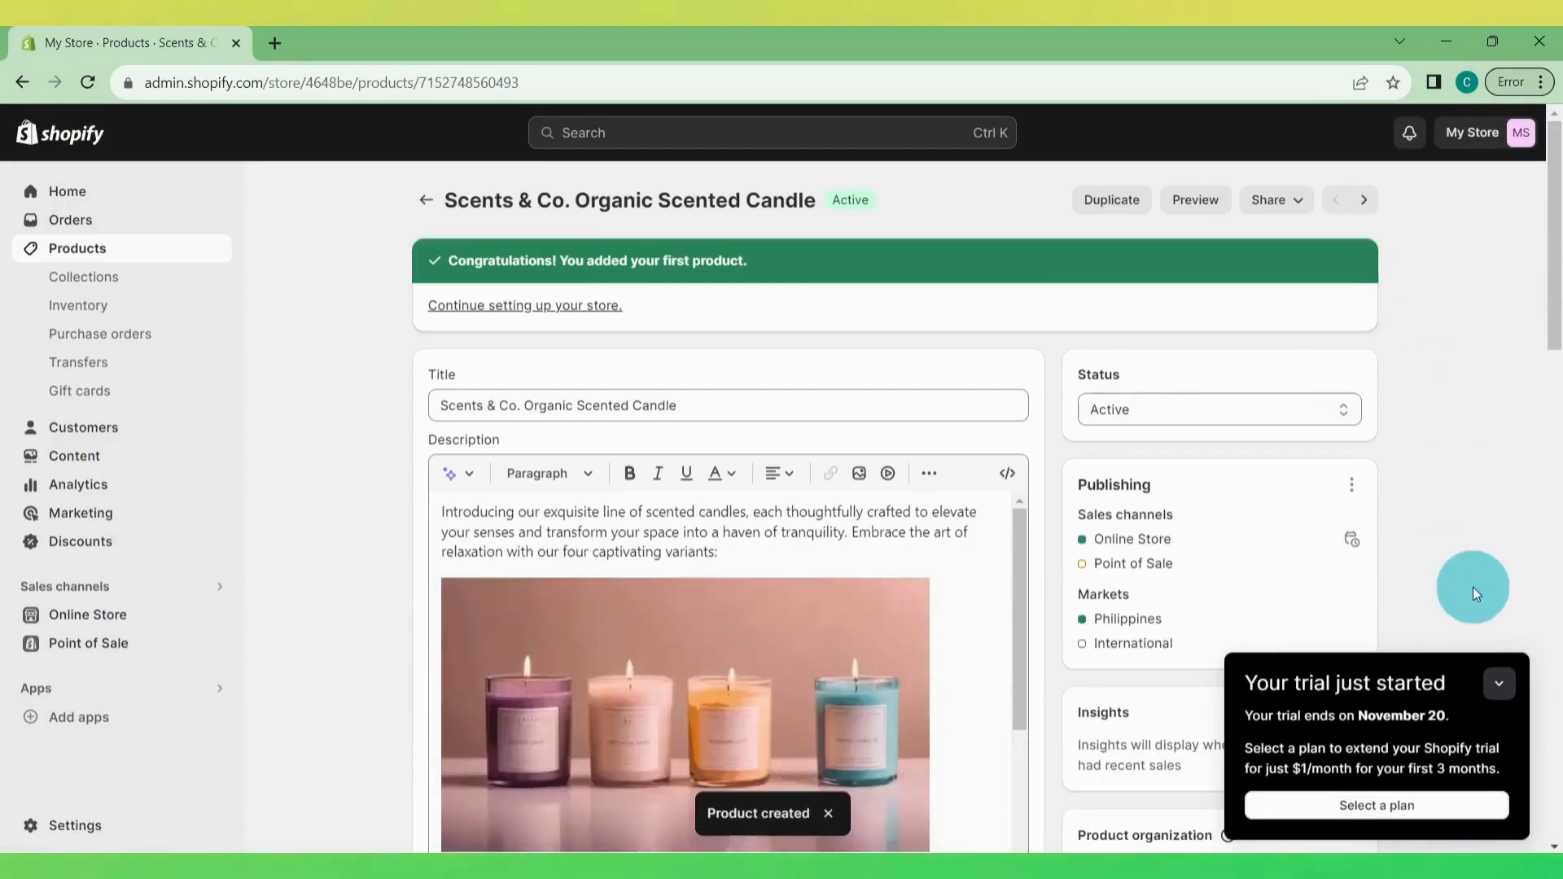
{"action": "left_click", "coordinate": [1499, 684]}
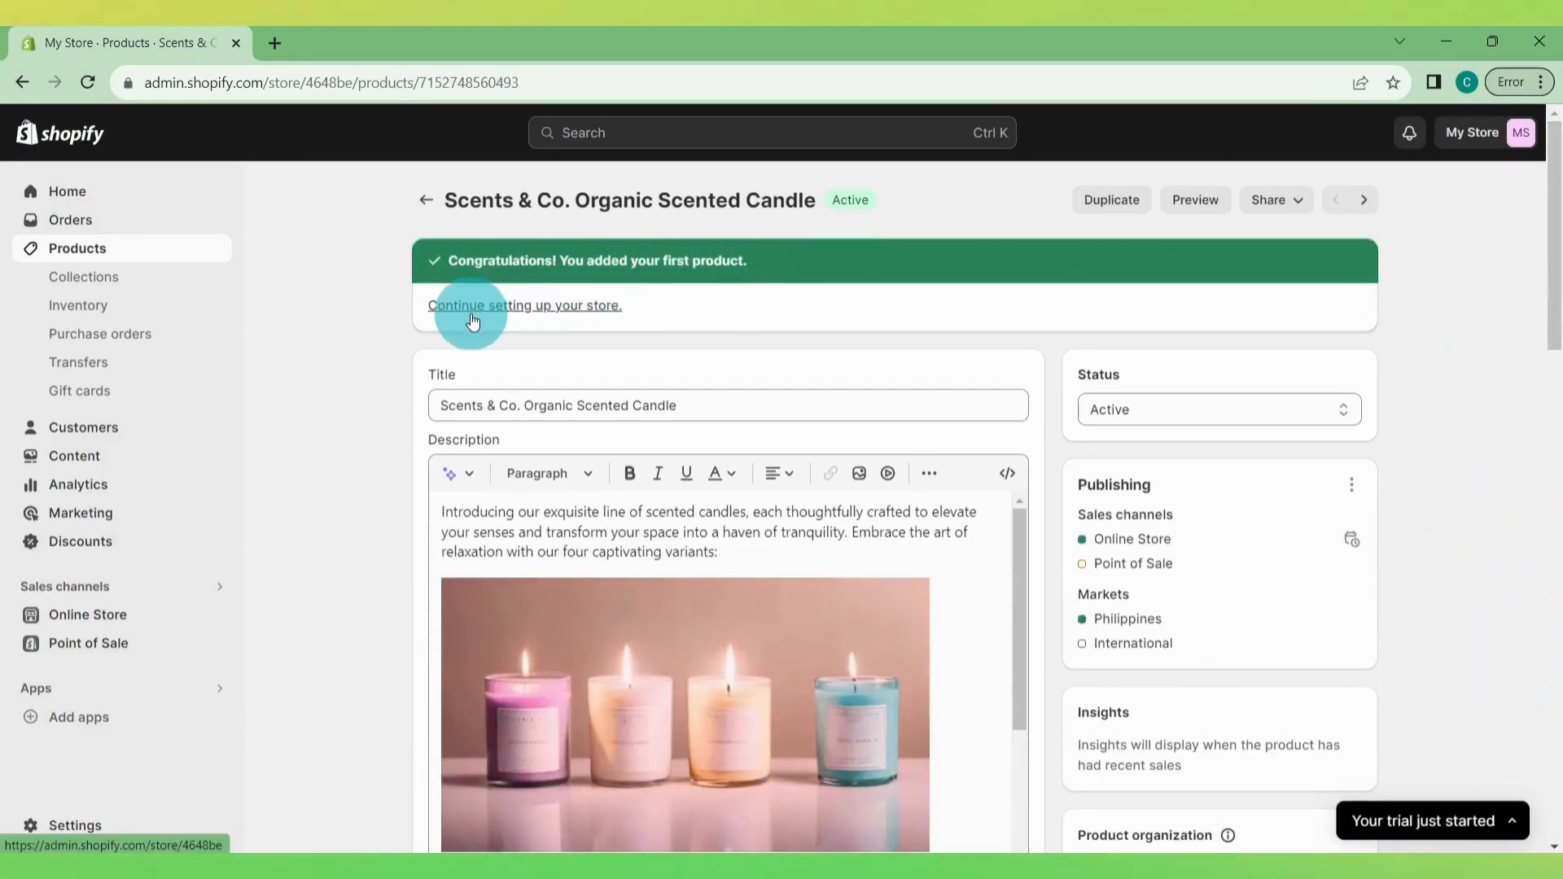
Step: Continue the store setup to the online store's Themes page and view the storefront's home page
{"action": "left_click", "coordinate": [588, 314]}
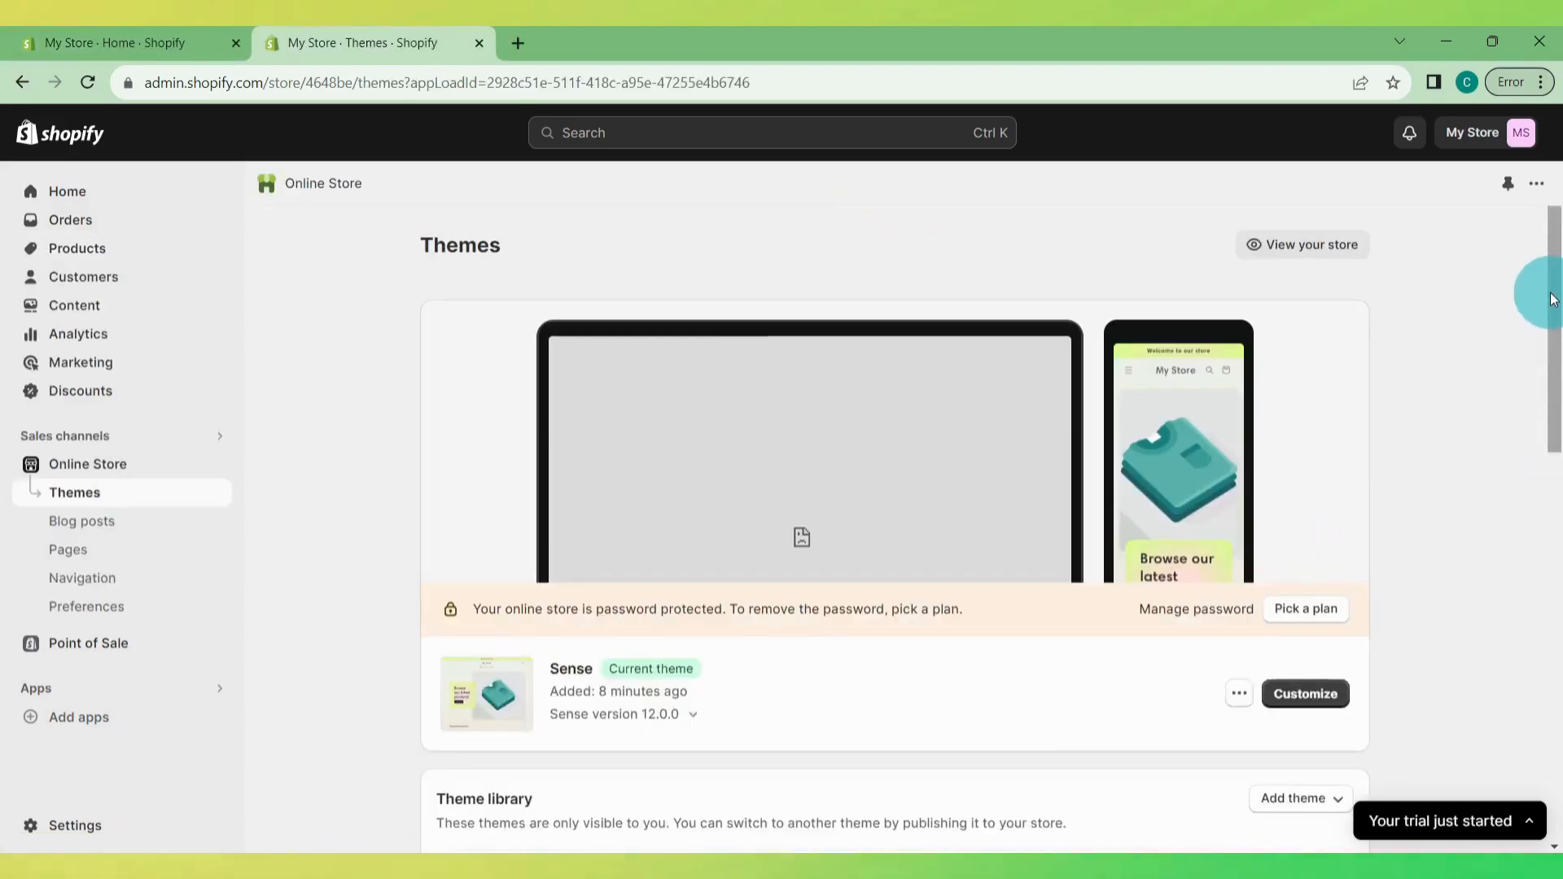
{"action": "mouse_move", "coordinate": [1553, 299]}
{"action": "left_mouse_down"}
{"action": "mouse_move", "coordinate": [1553, 432]}
{"action": "mouse_move", "coordinate": [1536, 470]}
{"action": "mouse_move", "coordinate": [1549, 482]}
{"action": "mouse_move", "coordinate": [1552, 296]}
{"action": "mouse_move", "coordinate": [1552, 540]}
{"action": "mouse_move", "coordinate": [1537, 279]}
{"action": "left_mouse_up"}
{"action": "left_click", "coordinate": [1296, 254]}
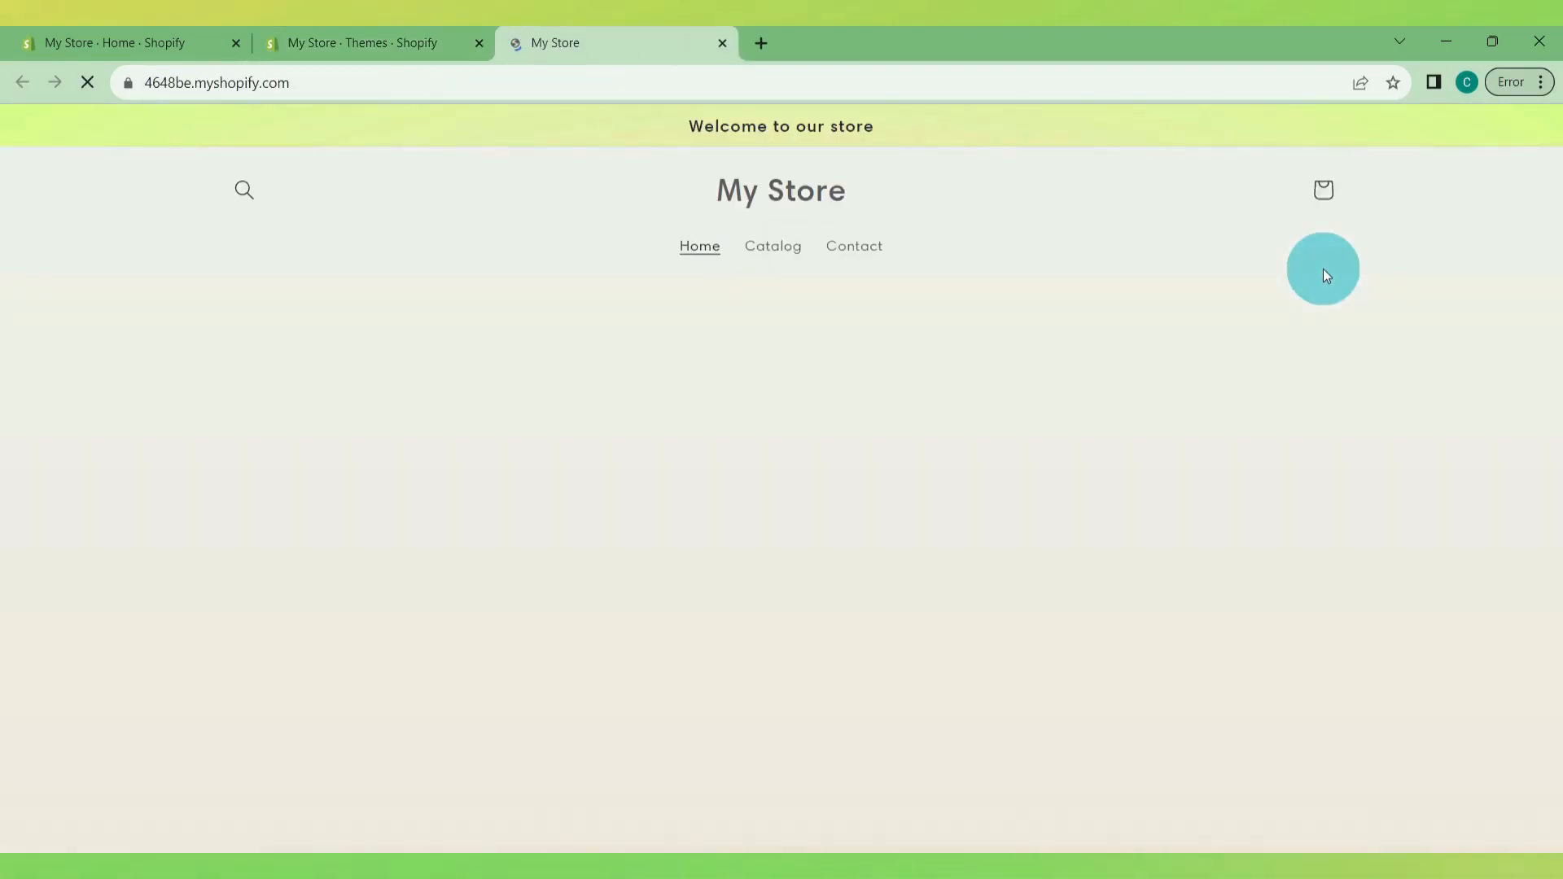
{"action": "left_click_drag", "start_coordinate": [1549, 234], "coordinate": [1557, 567]}
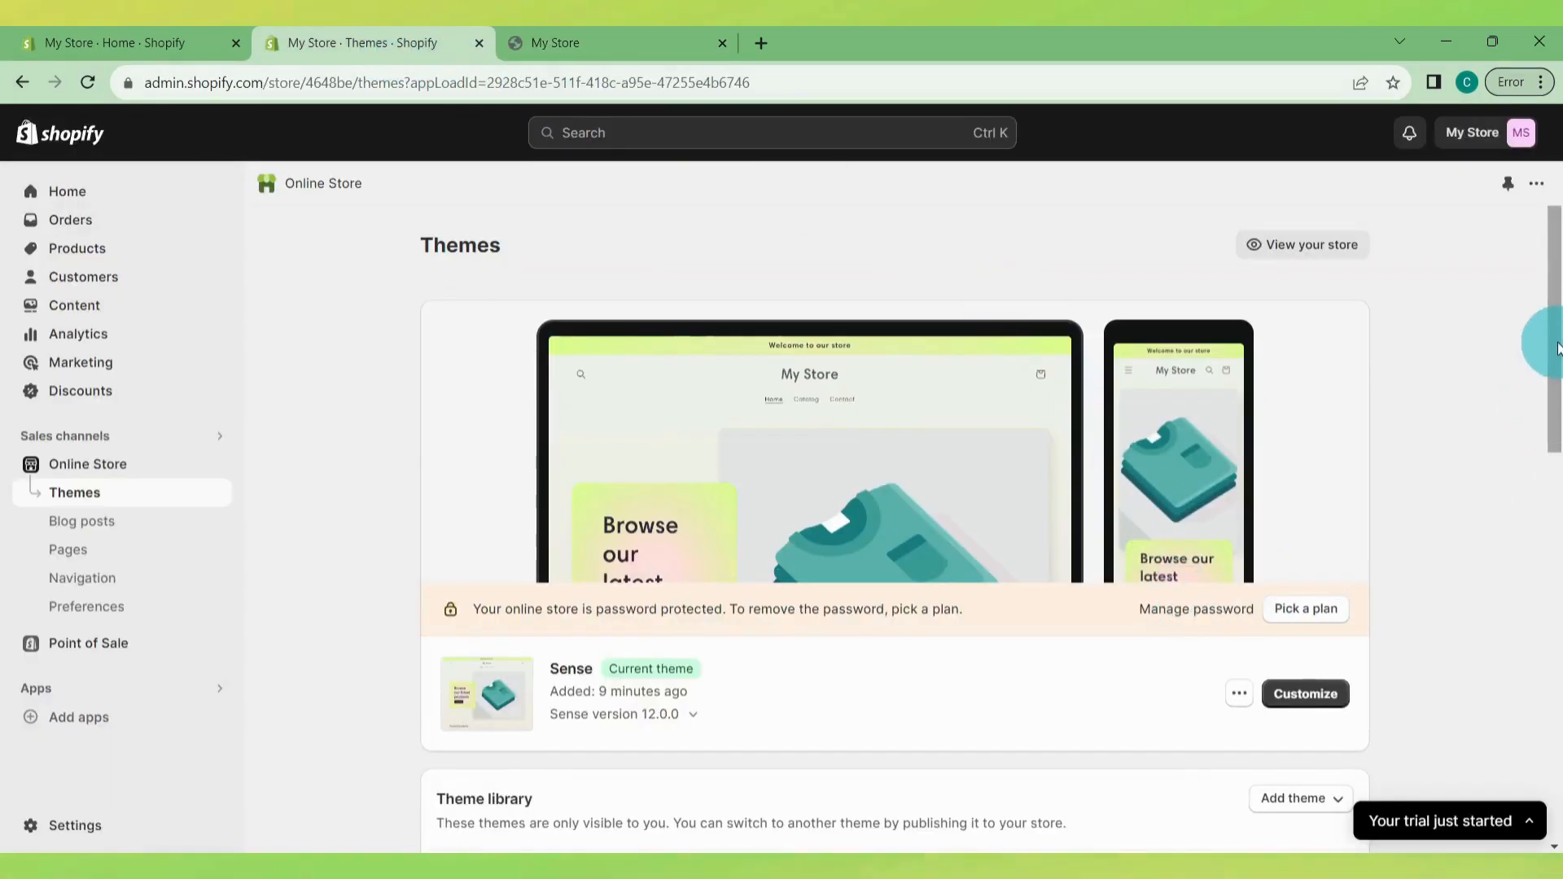
Step: Open the current Sense theme for customization
{"action": "left_click_drag", "start_coordinate": [1557, 342], "coordinate": [1559, 410]}
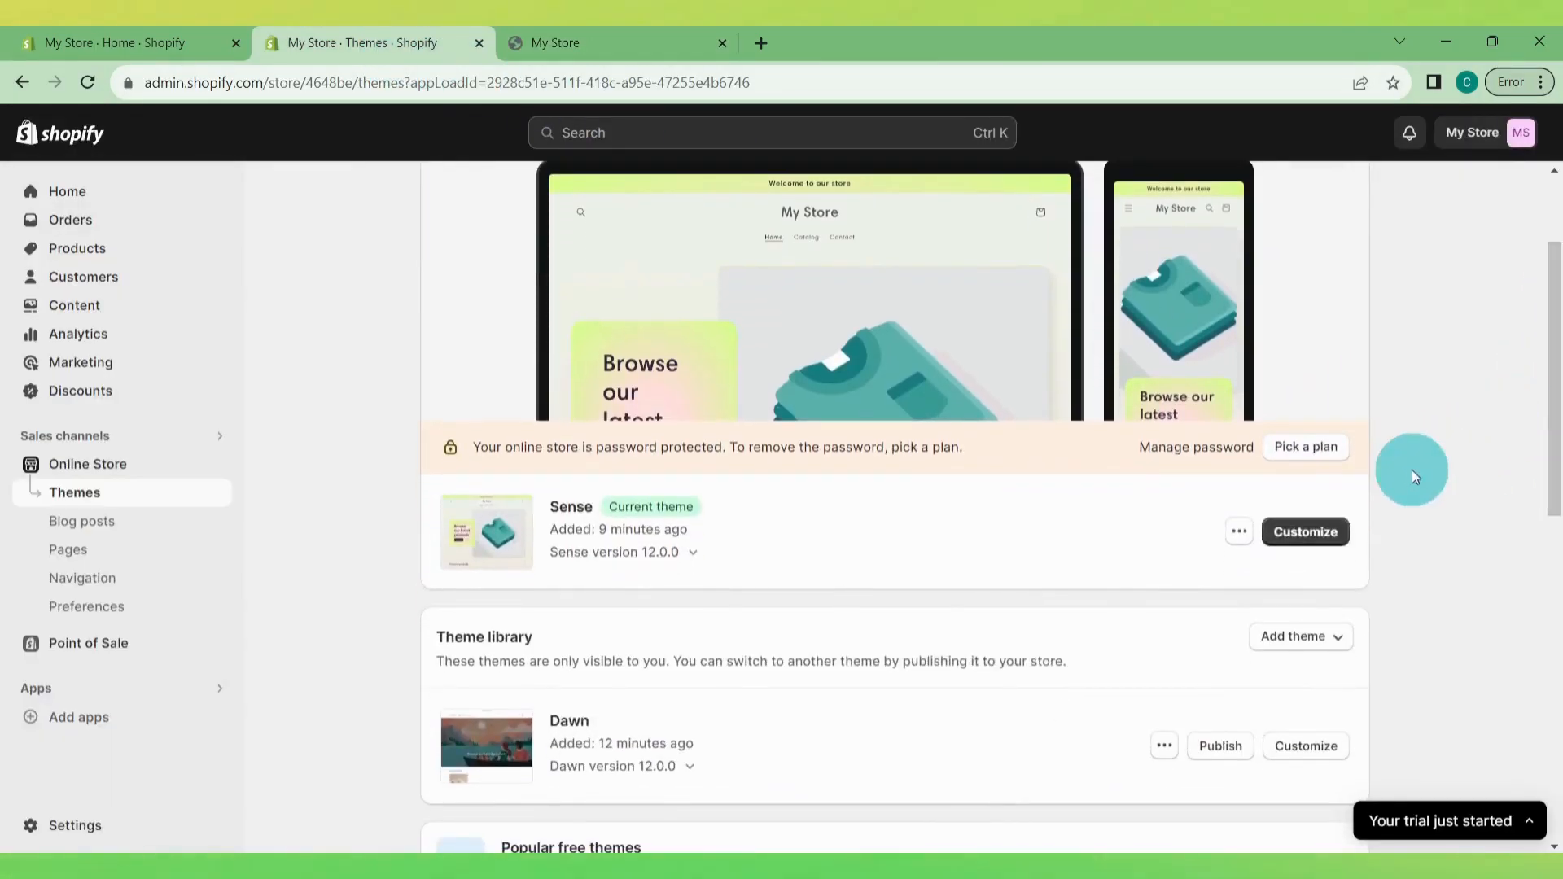
{"action": "left_click", "coordinate": [1342, 531]}
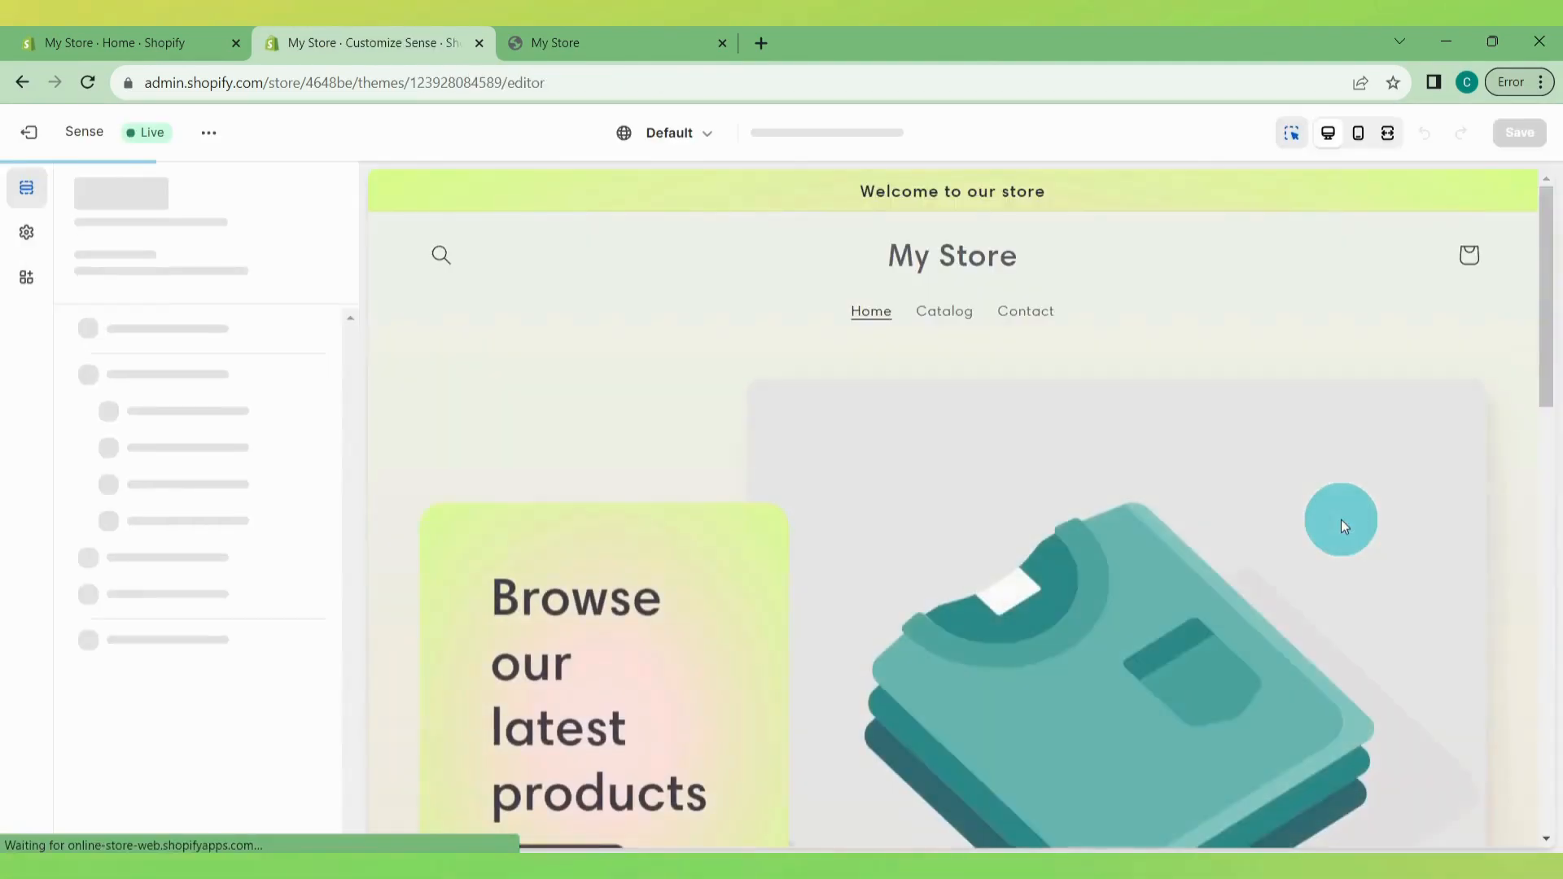
{"action": "left_click_drag", "start_coordinate": [1537, 314], "coordinate": [1023, 199]}
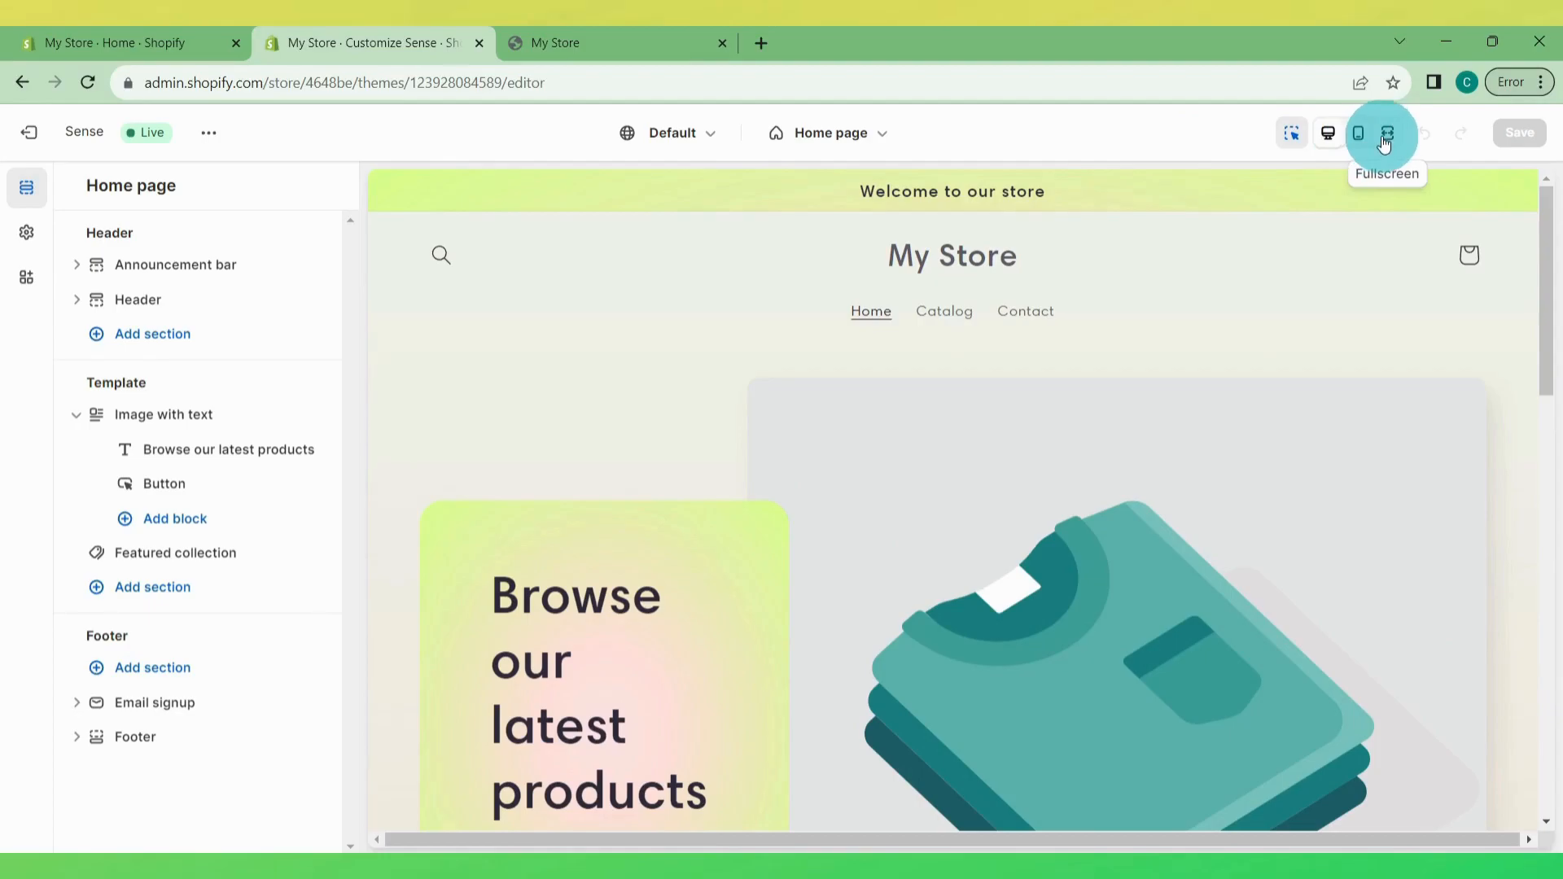
Step: Preview the home page in the mobile and fullscreen layouts, ending in the mobile layout
{"action": "left_click", "coordinate": [1358, 133]}
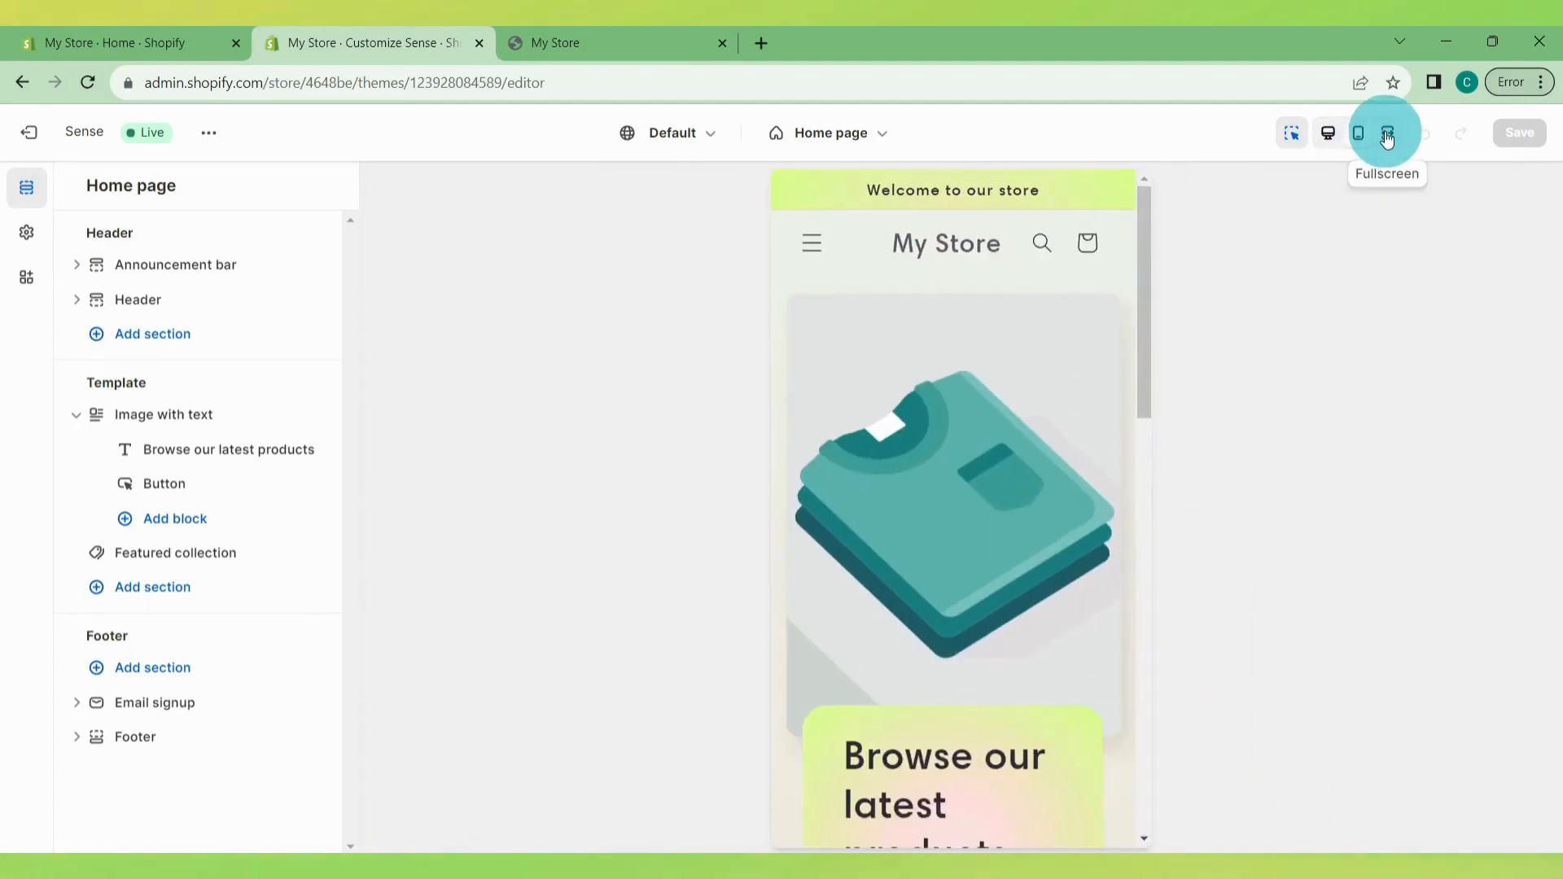
{"action": "left_click", "coordinate": [1388, 133]}
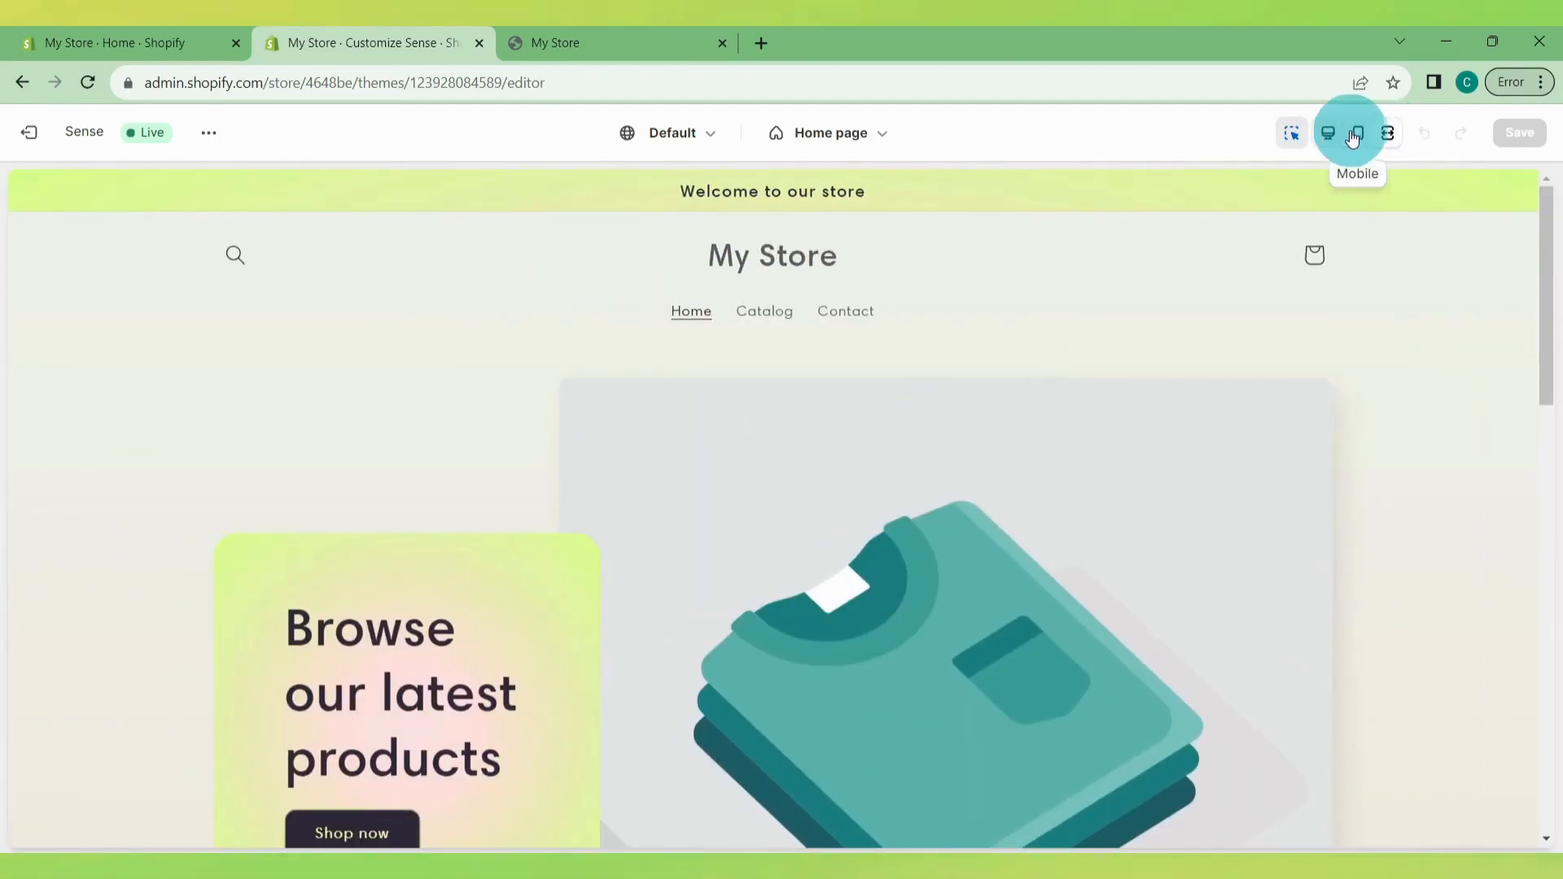
{"action": "left_click", "coordinate": [1342, 134]}
{"action": "left_click", "coordinate": [1359, 134]}
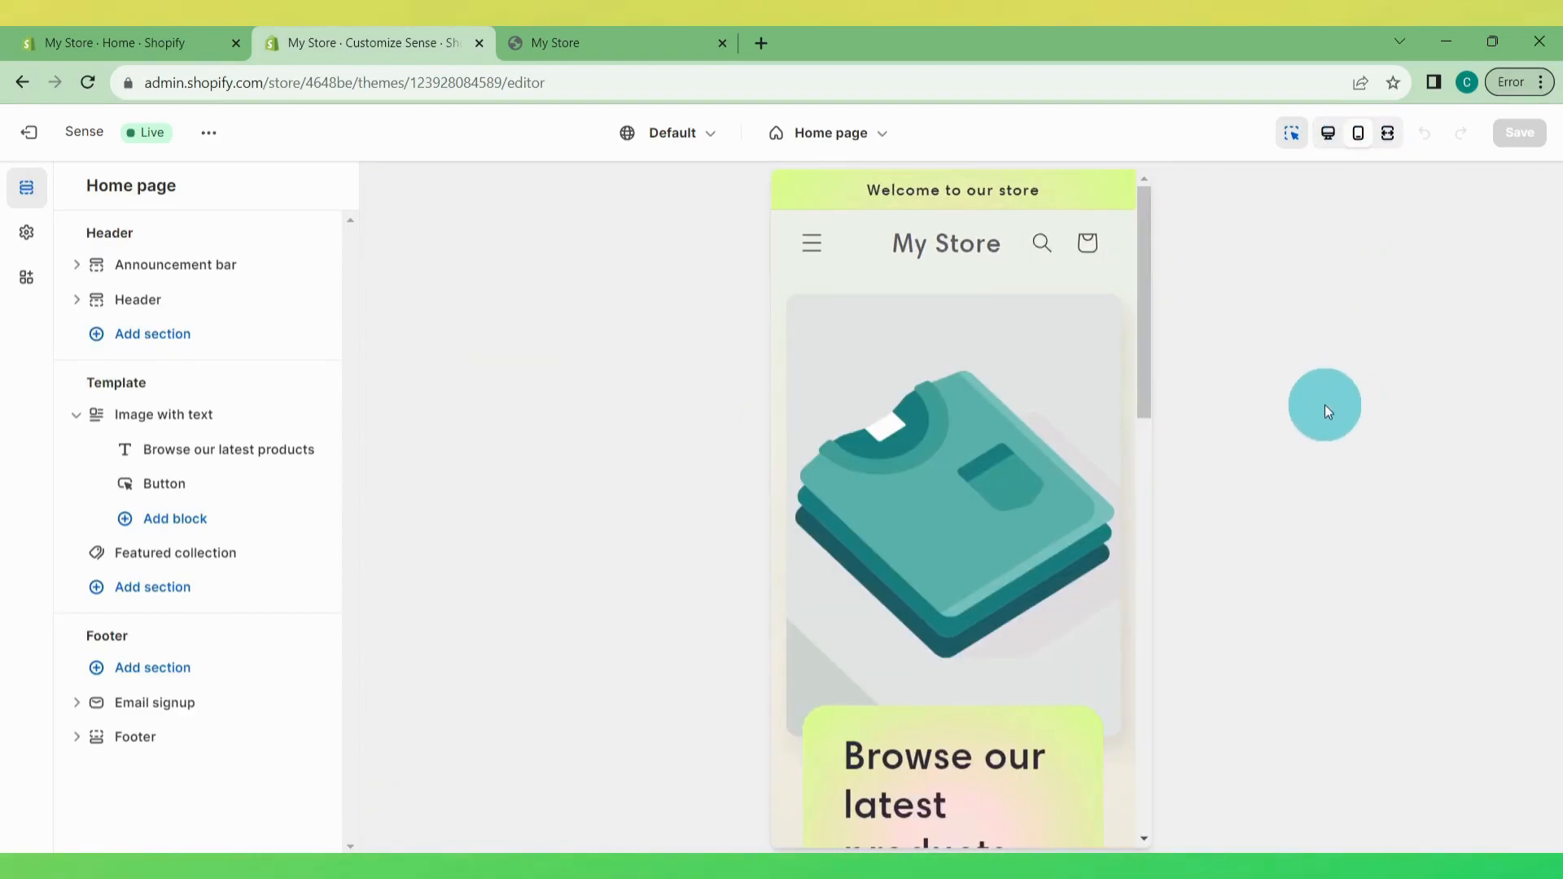
Step: Select the announcement bar, open the theme settings from its color scheme options and expand the Logo settings
{"action": "left_click", "coordinate": [969, 192]}
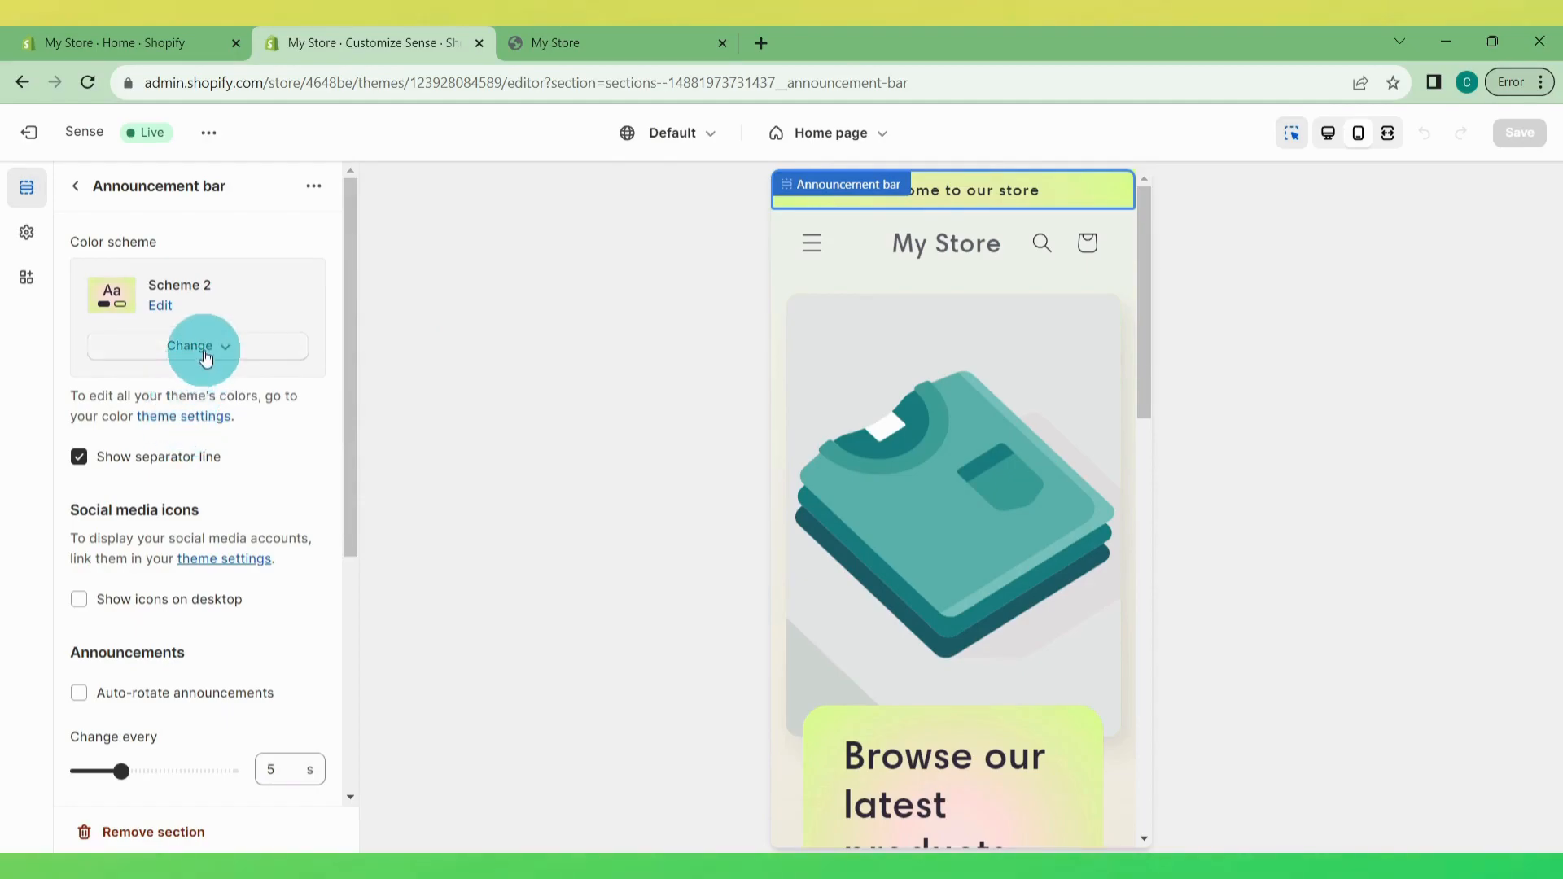
{"action": "left_click", "coordinate": [218, 416]}
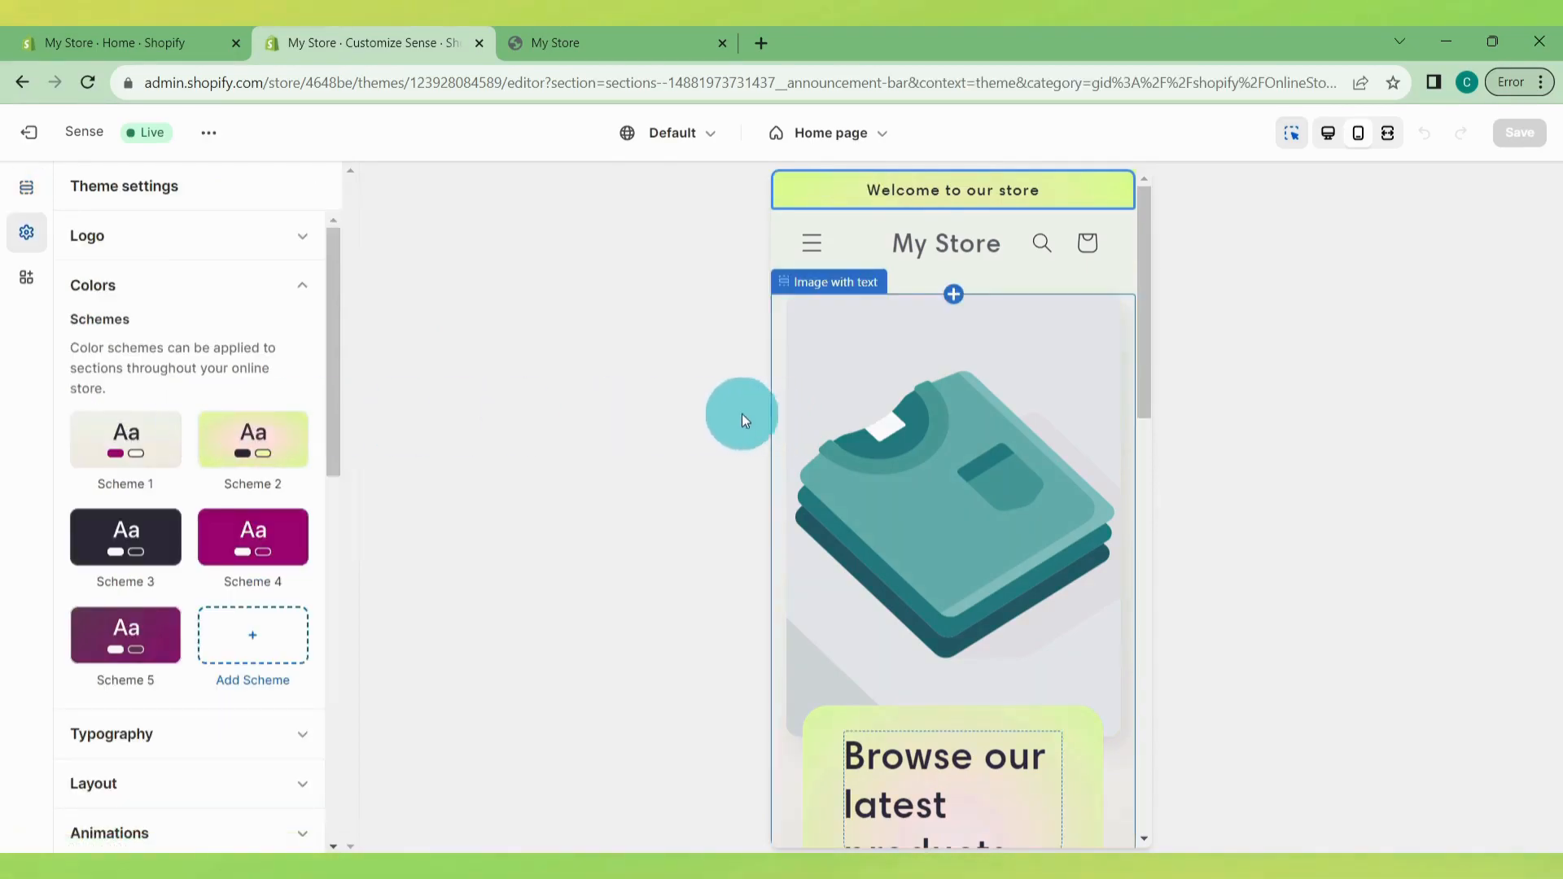
{"action": "left_click", "coordinate": [302, 235]}
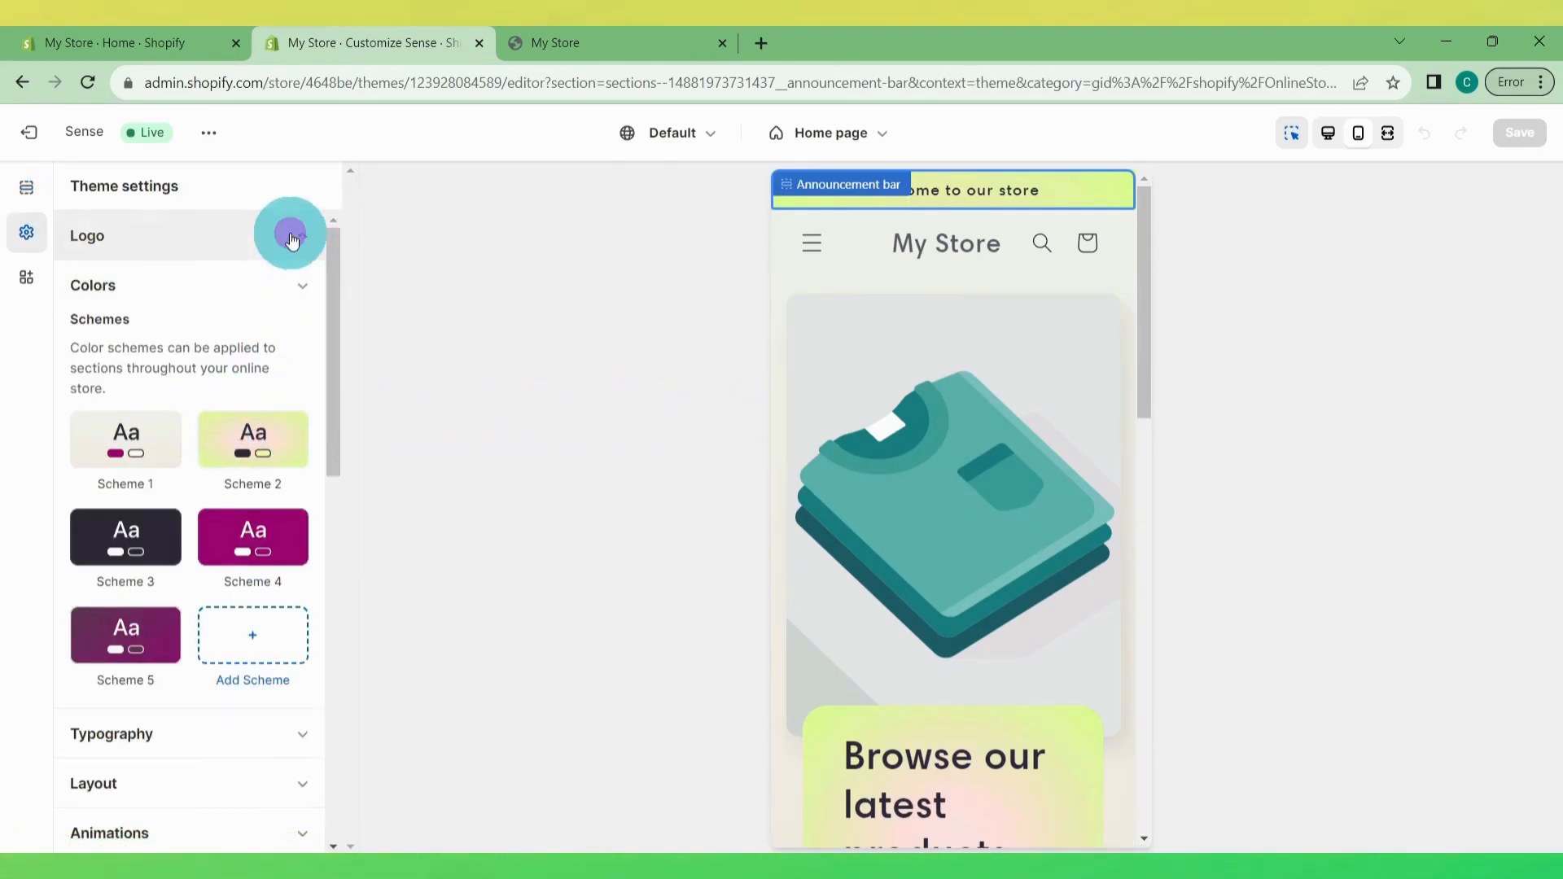
Step: Upload the Beige_Minimalist_Fashion_Typography_Logo image, preview it and set it as the theme's logo
{"action": "left_click", "coordinate": [192, 337]}
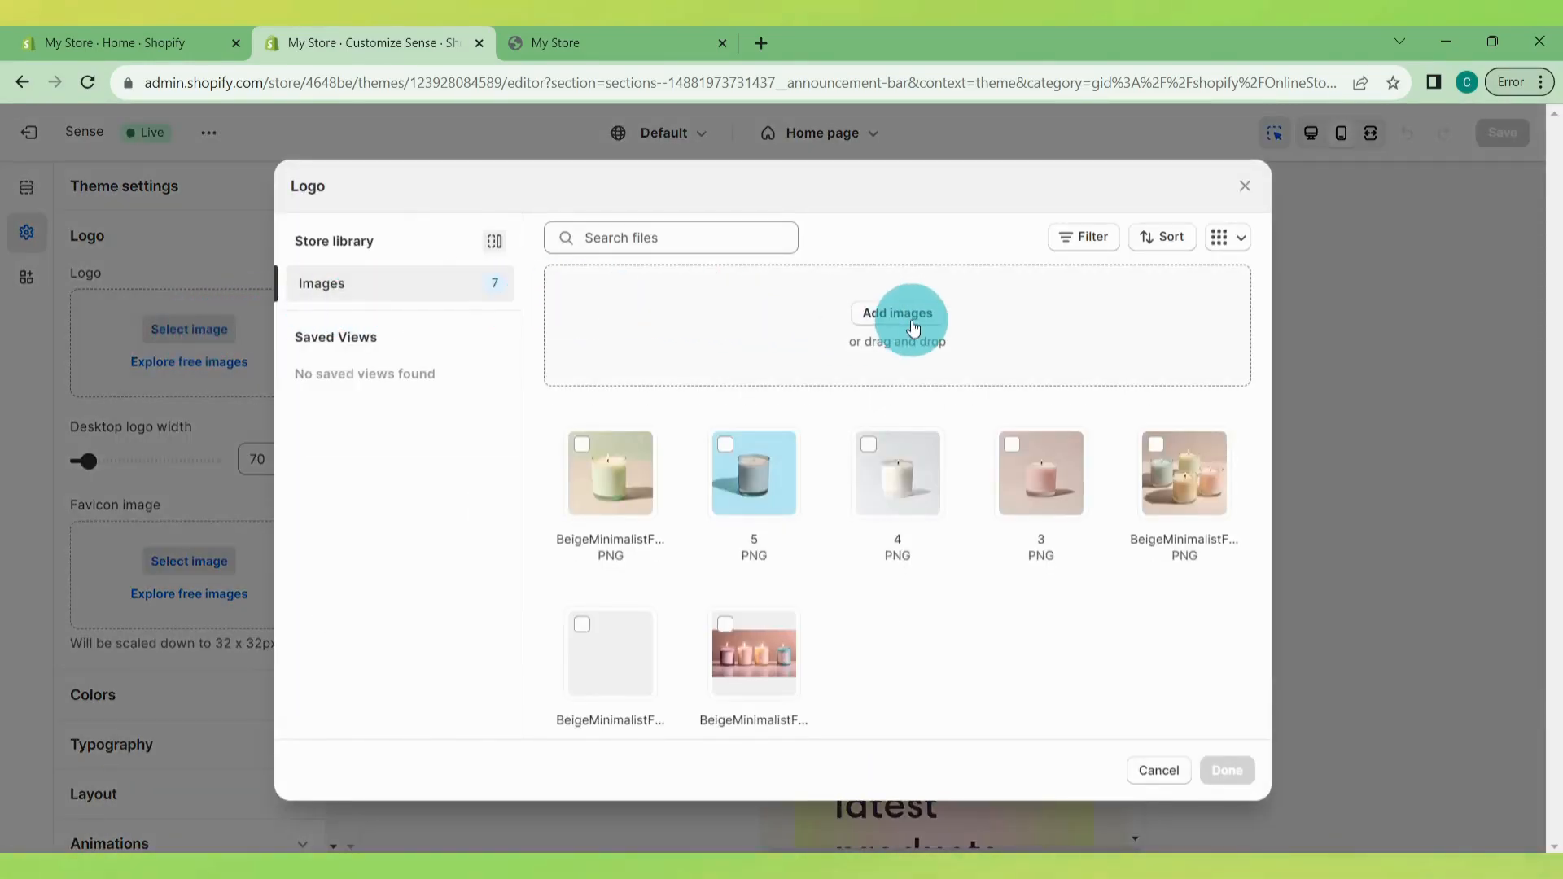
{"action": "left_click", "coordinate": [912, 327]}
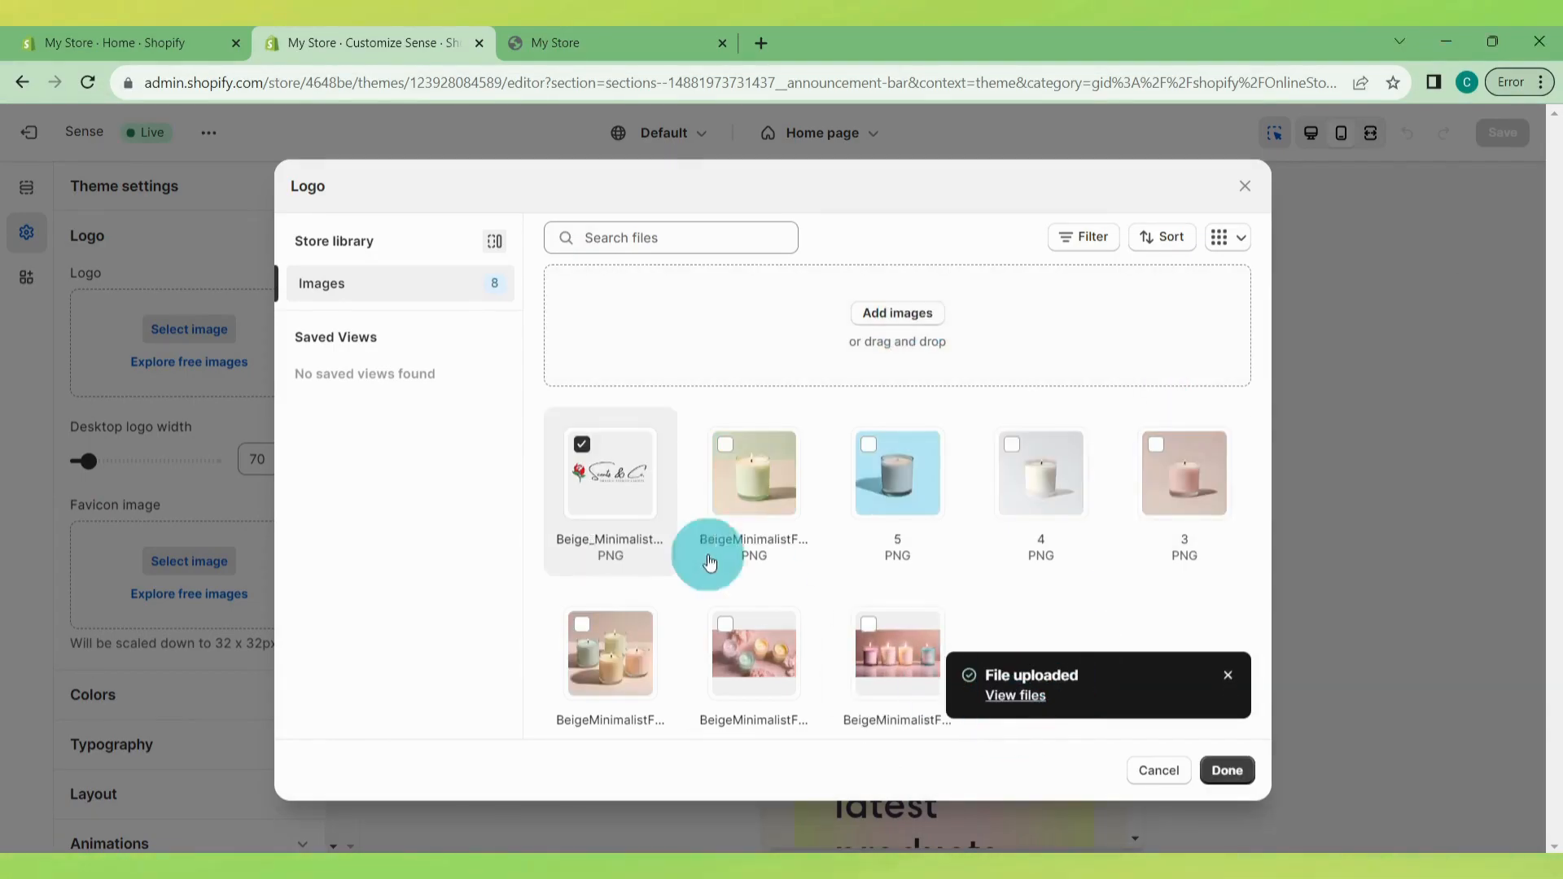
{"action": "left_click", "coordinate": [585, 458]}
{"action": "left_click", "coordinate": [638, 501]}
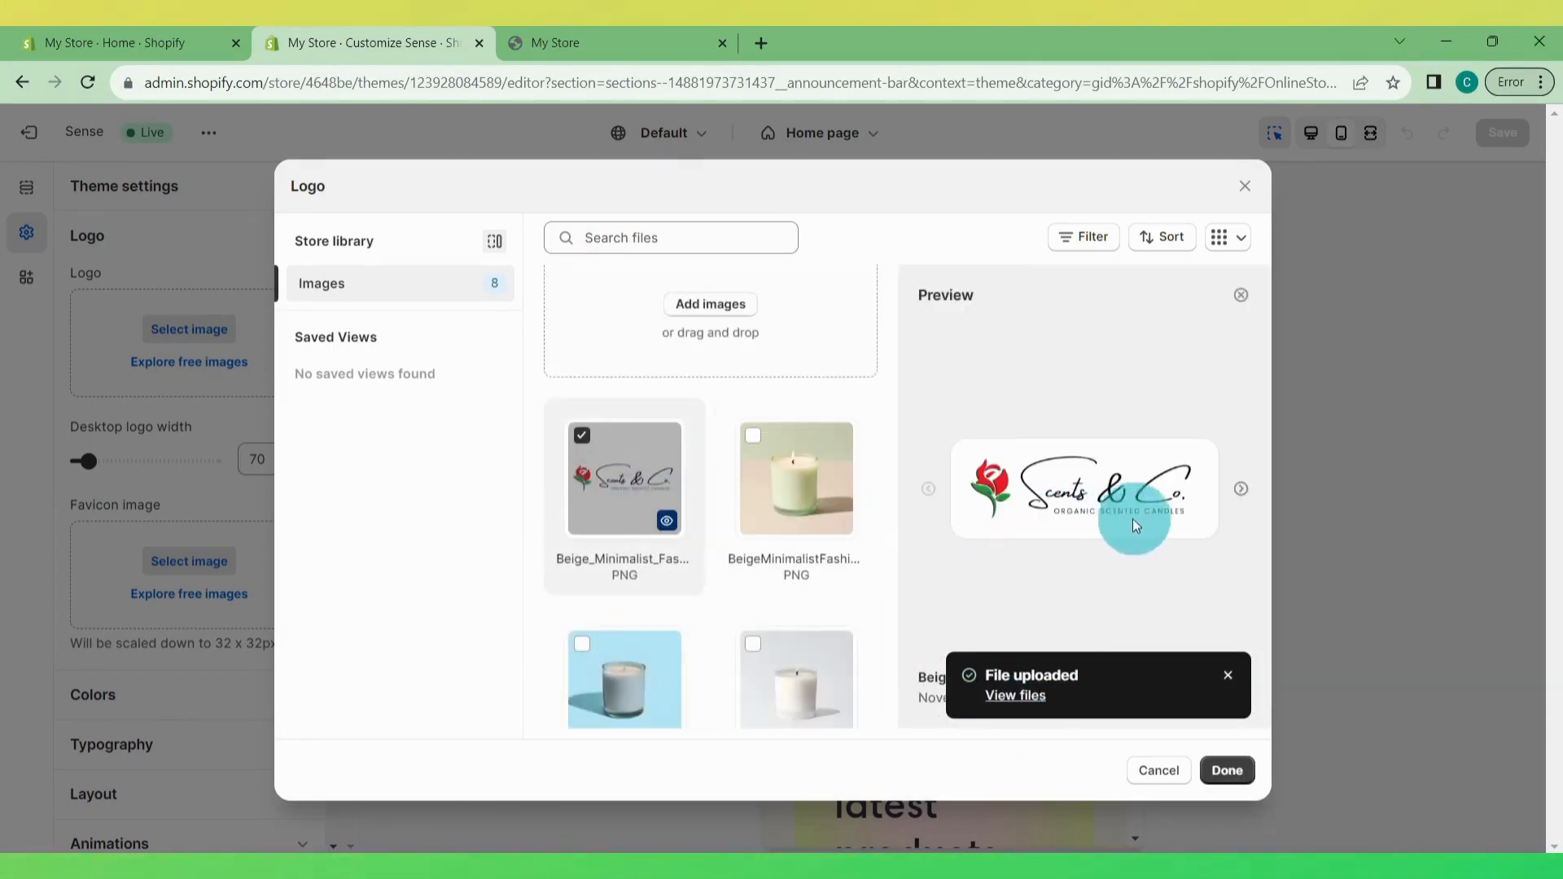
{"action": "left_click", "coordinate": [1229, 671]}
{"action": "left_click", "coordinate": [1226, 769]}
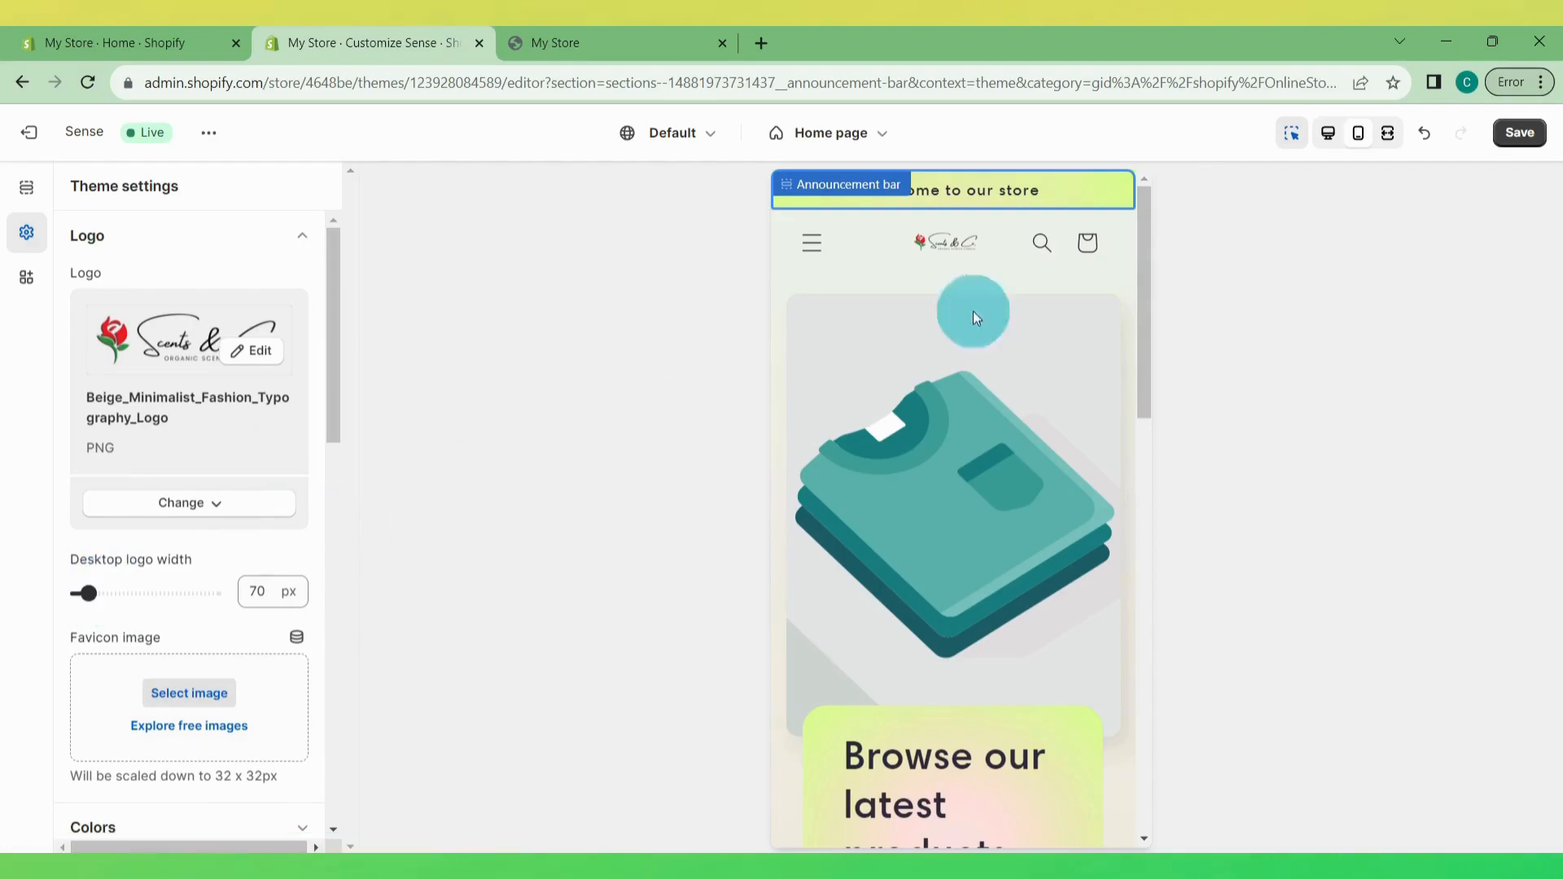
Step: Preview the home page in the desktop layout and set the desktop logo width to 300 px
{"action": "left_click", "coordinate": [1327, 133]}
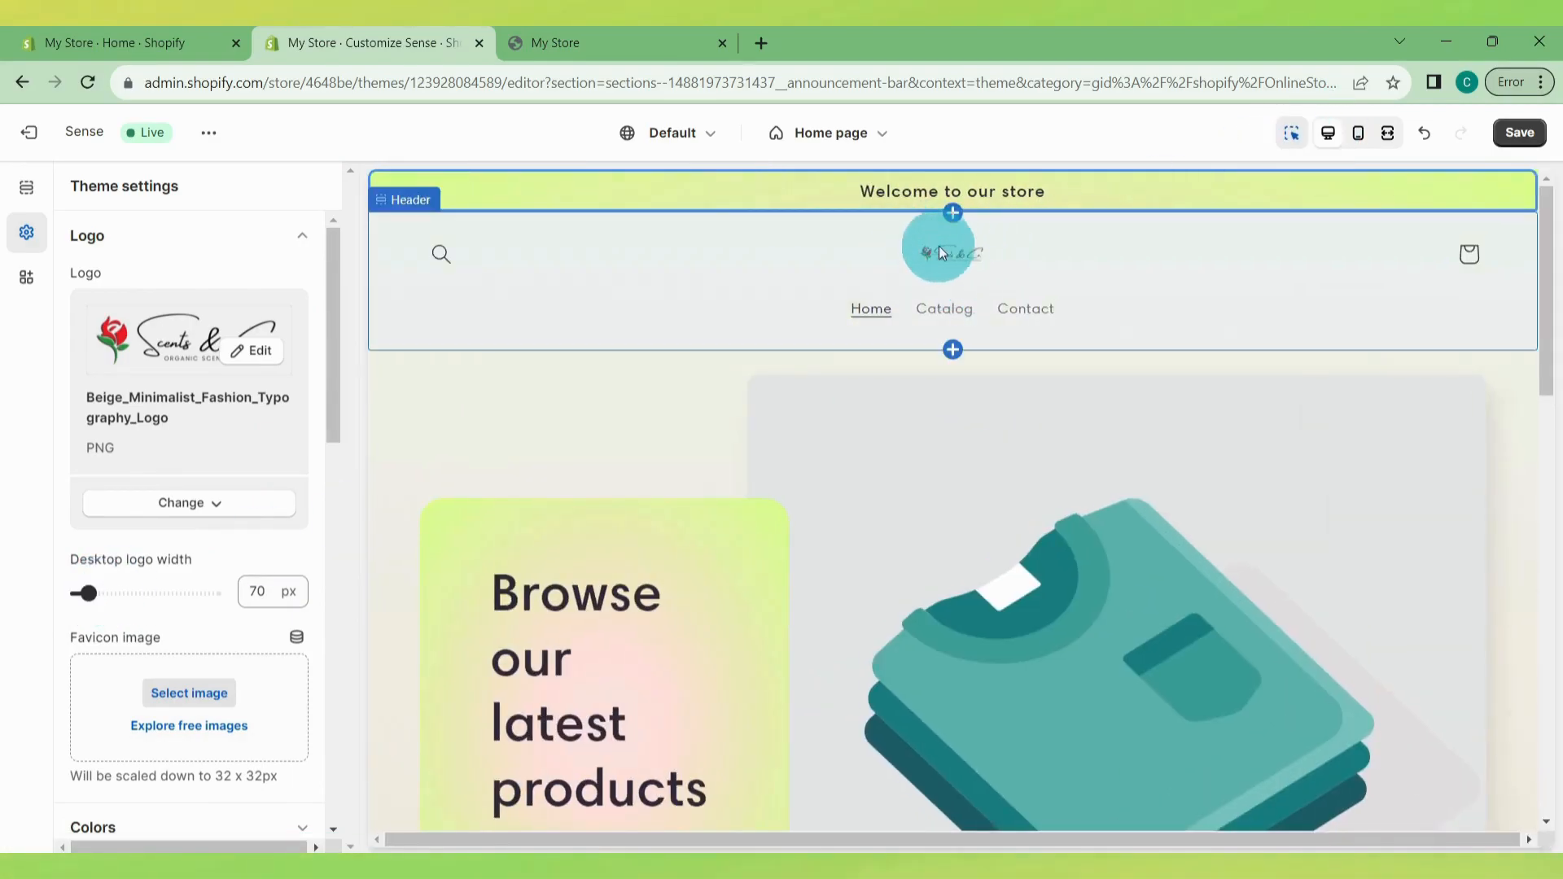
{"action": "left_click_drag", "start_coordinate": [89, 592], "coordinate": [281, 588]}
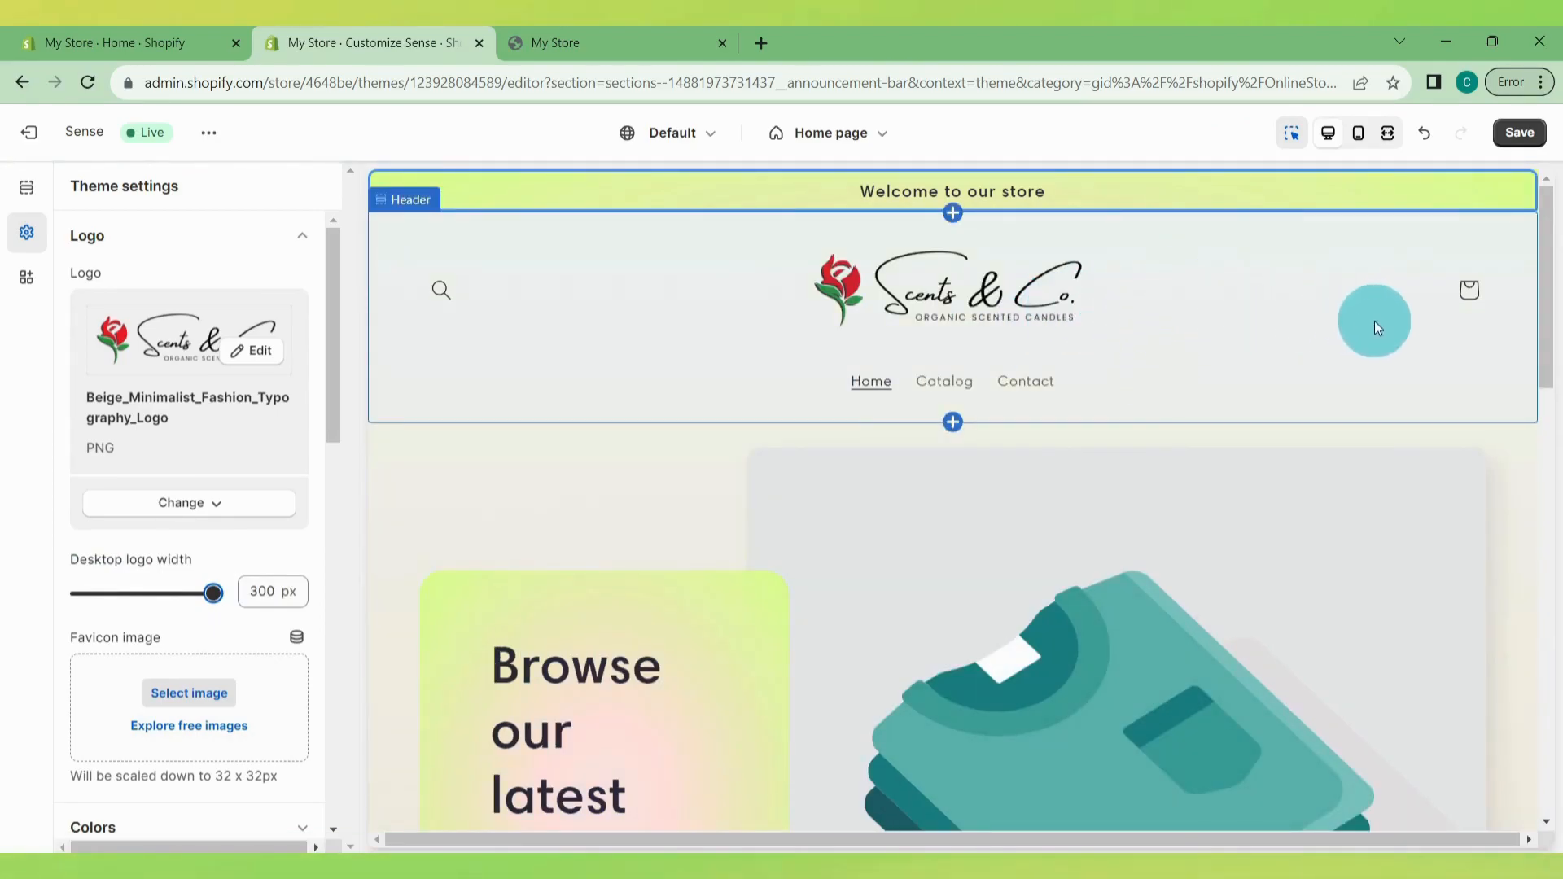
Step: Upload the rose image 2 from the Beige Minimalist Fashion Typography Logo folder and set it as the favicon
{"action": "left_click_drag", "start_coordinate": [337, 407], "coordinate": [329, 465]}
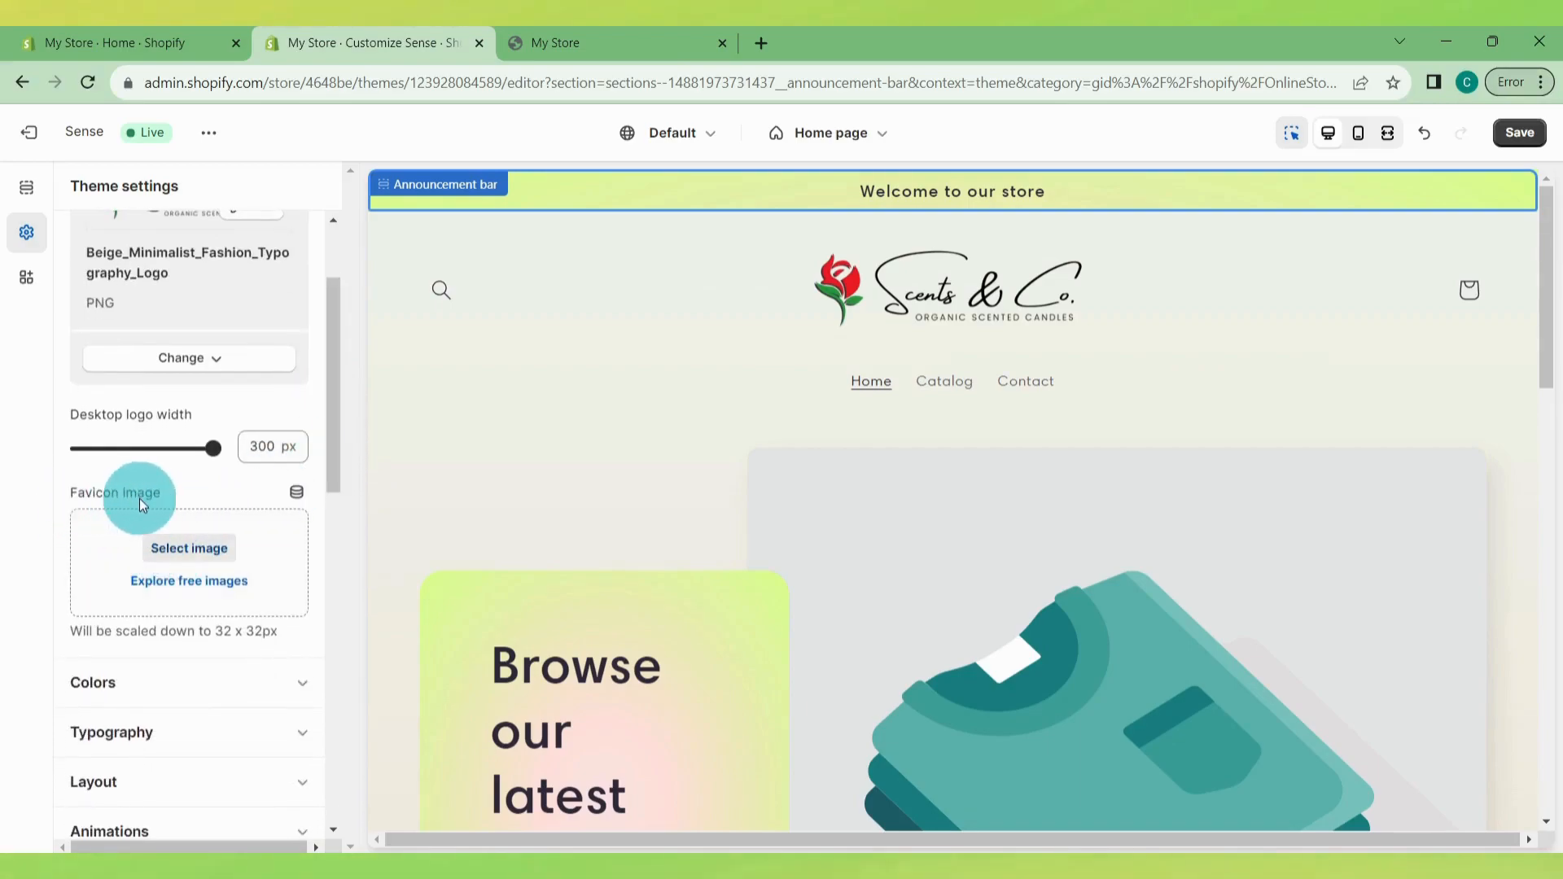
{"action": "left_click", "coordinate": [276, 47]}
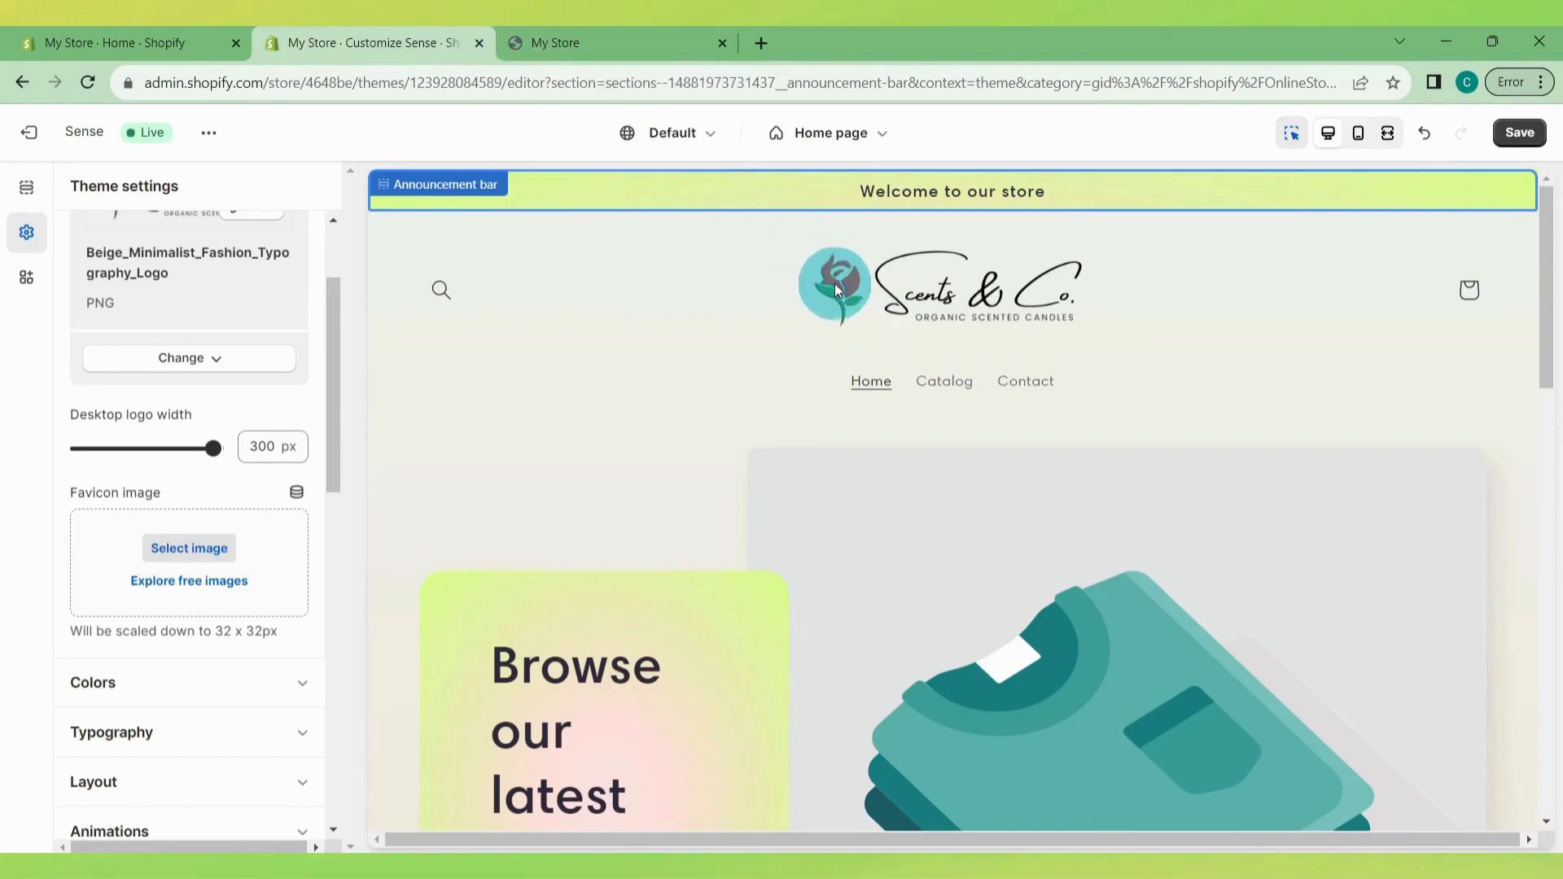
{"action": "left_click", "coordinate": [195, 546]}
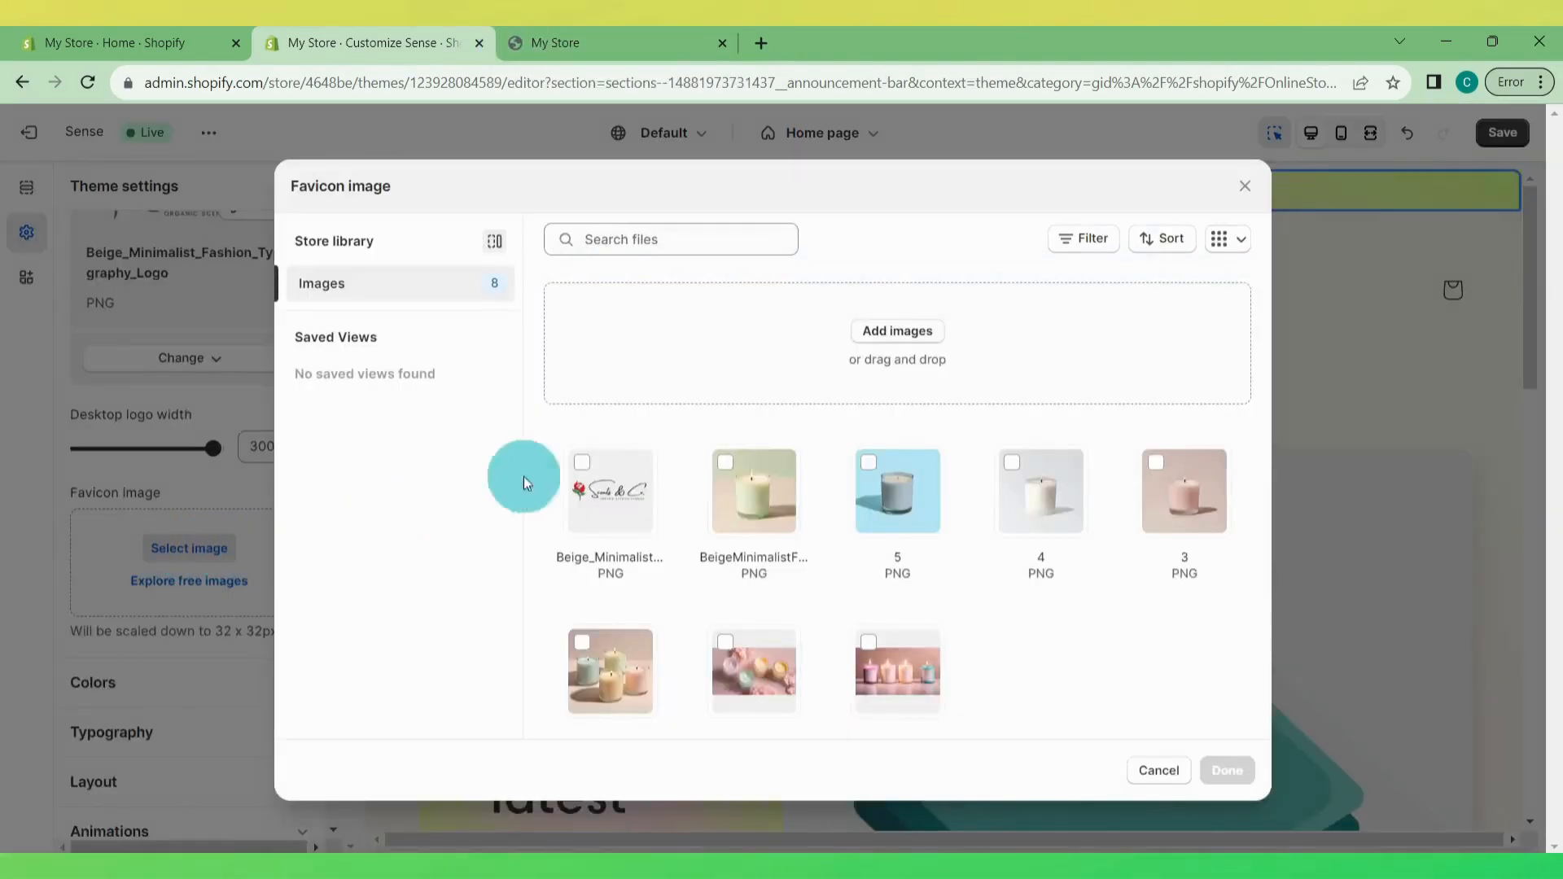
{"action": "left_click", "coordinate": [893, 333]}
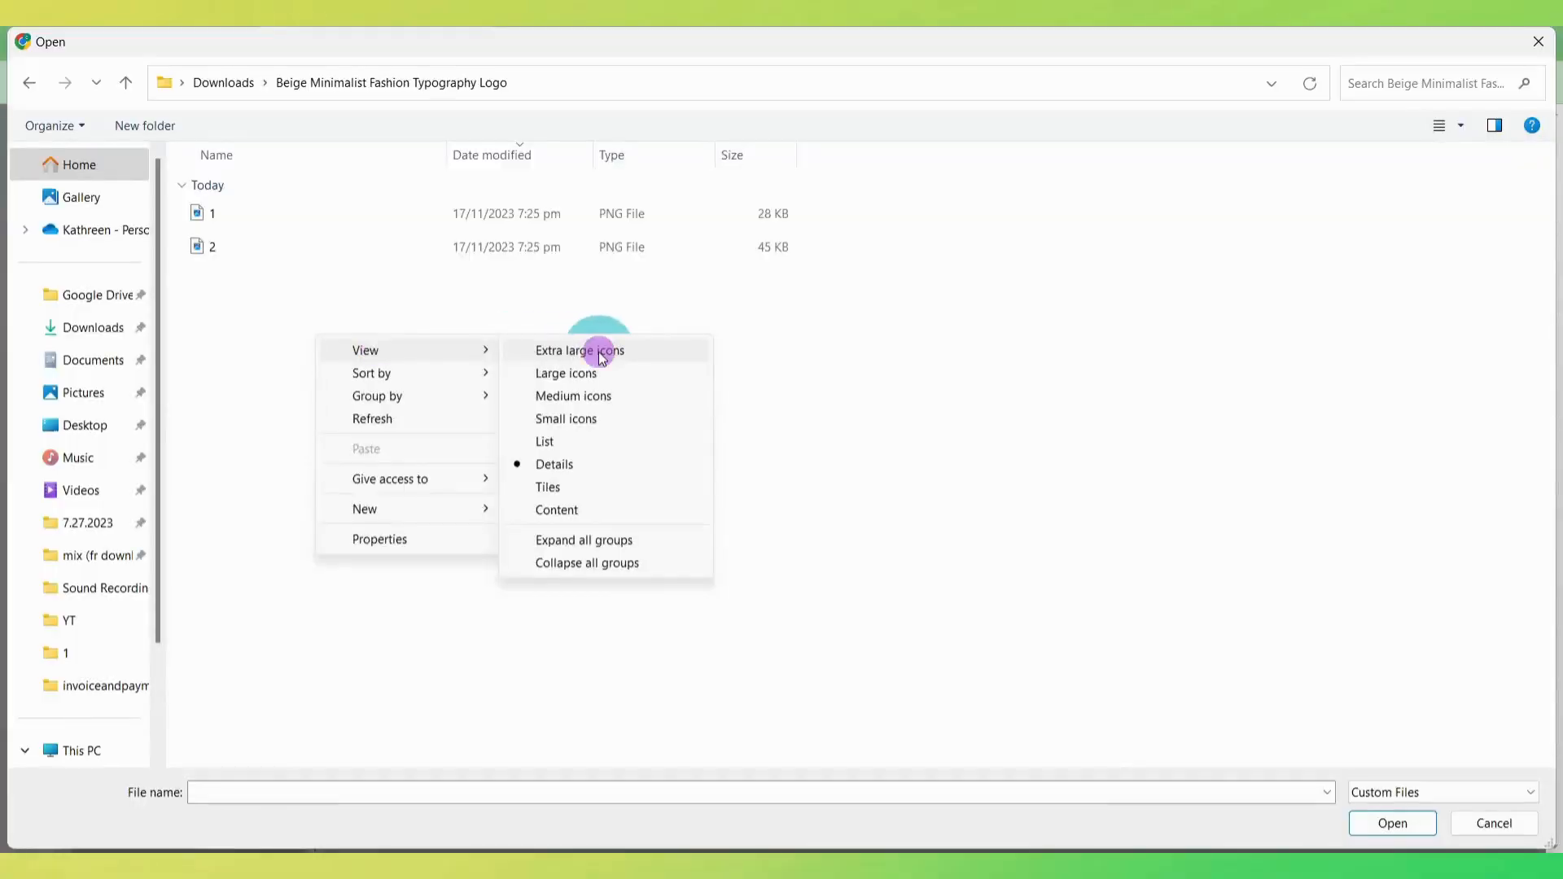
{"action": "left_click", "coordinate": [600, 353]}
{"action": "double_click", "coordinate": [565, 296]}
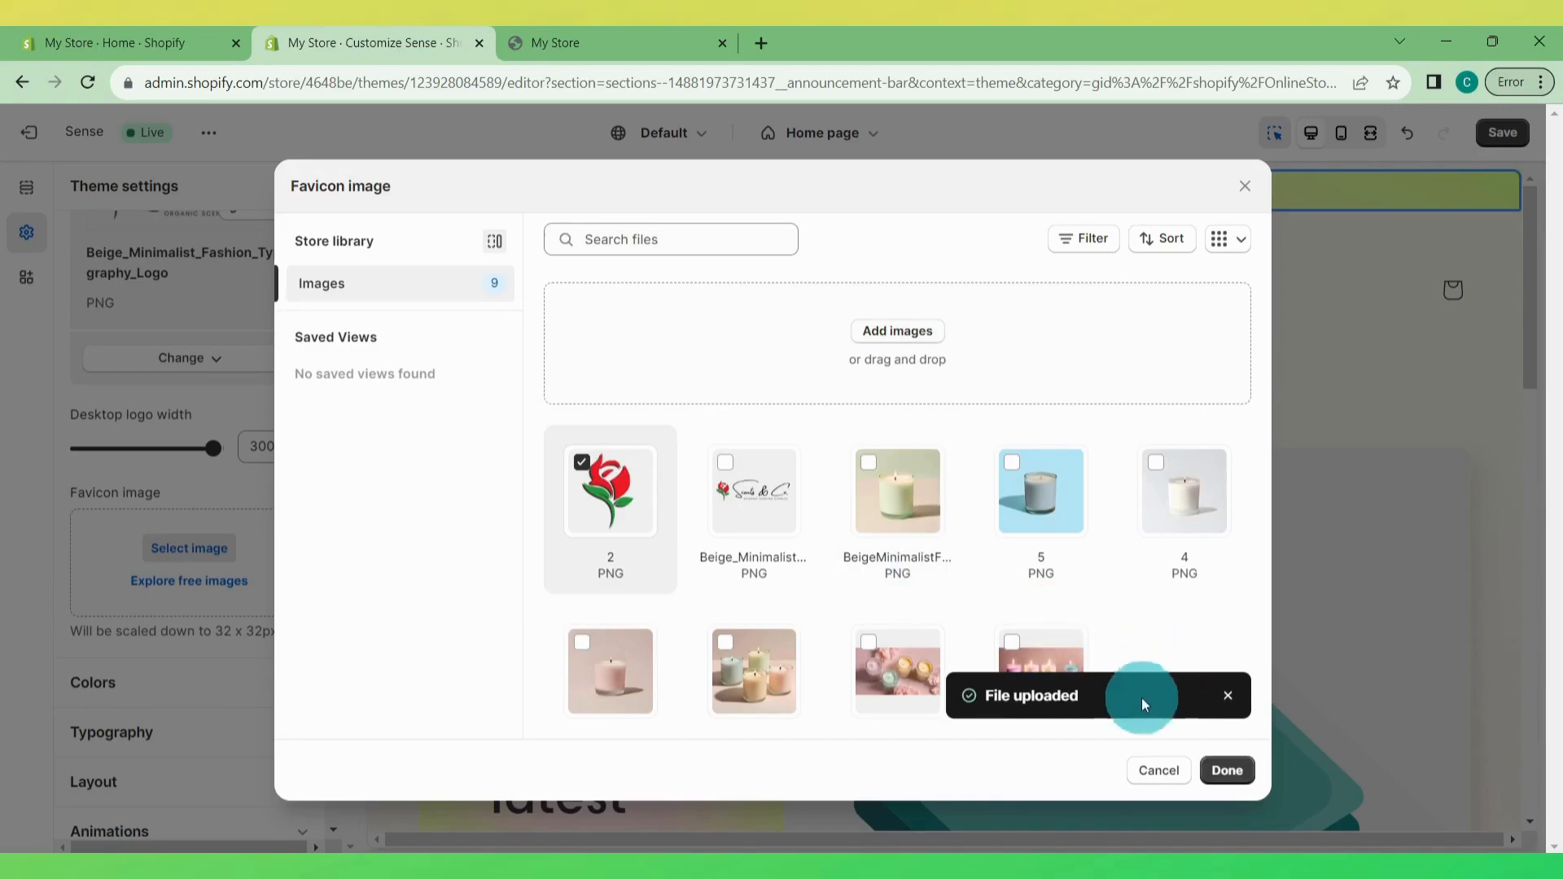
{"action": "left_click", "coordinate": [1223, 771]}
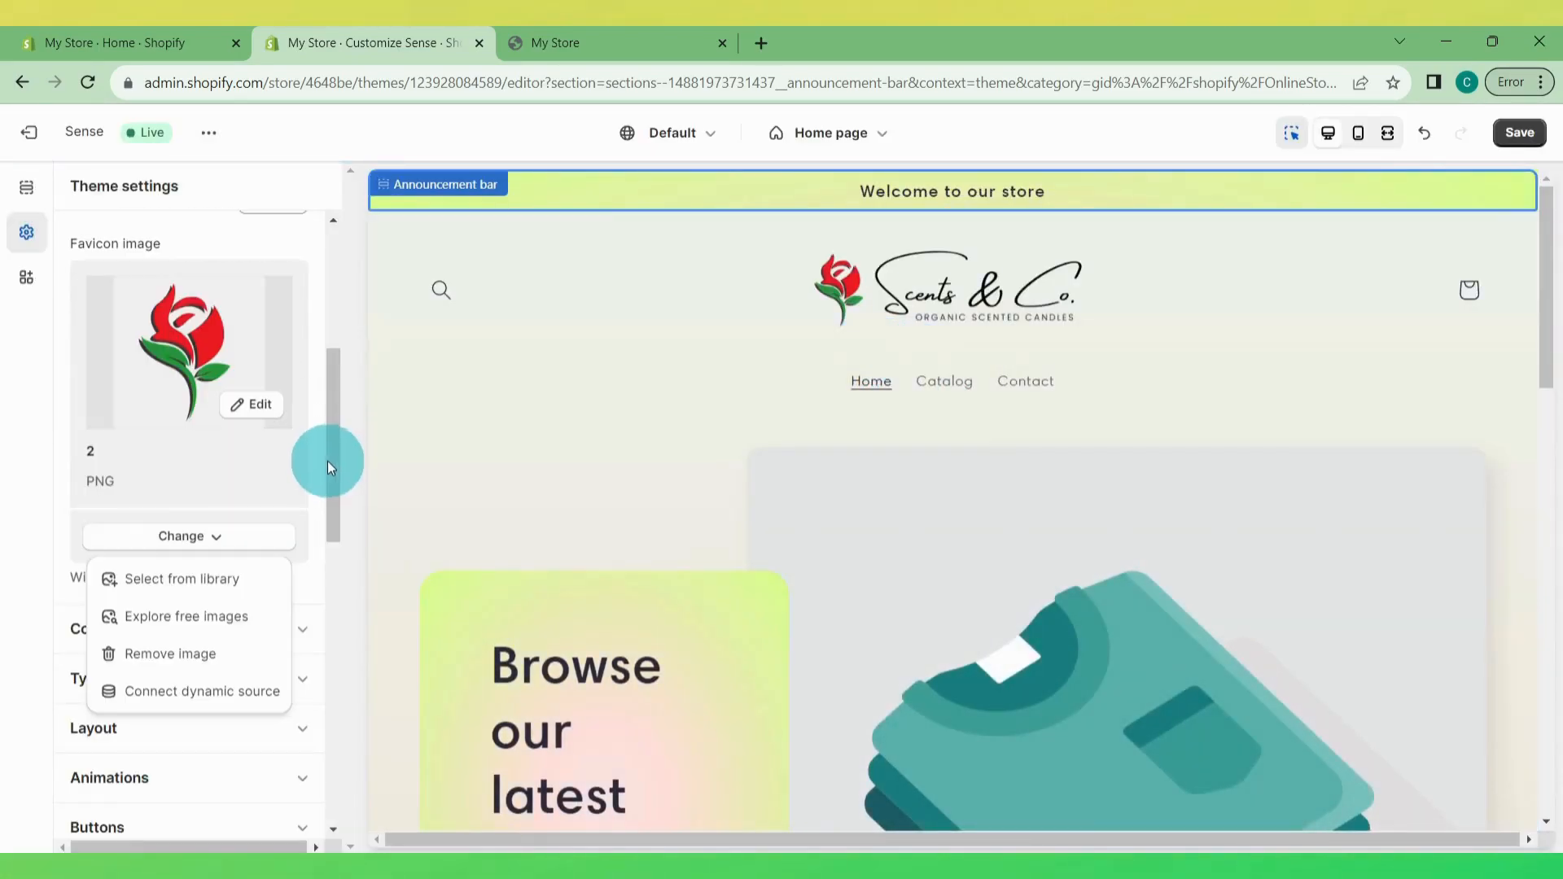
{"action": "left_click", "coordinate": [262, 537]}
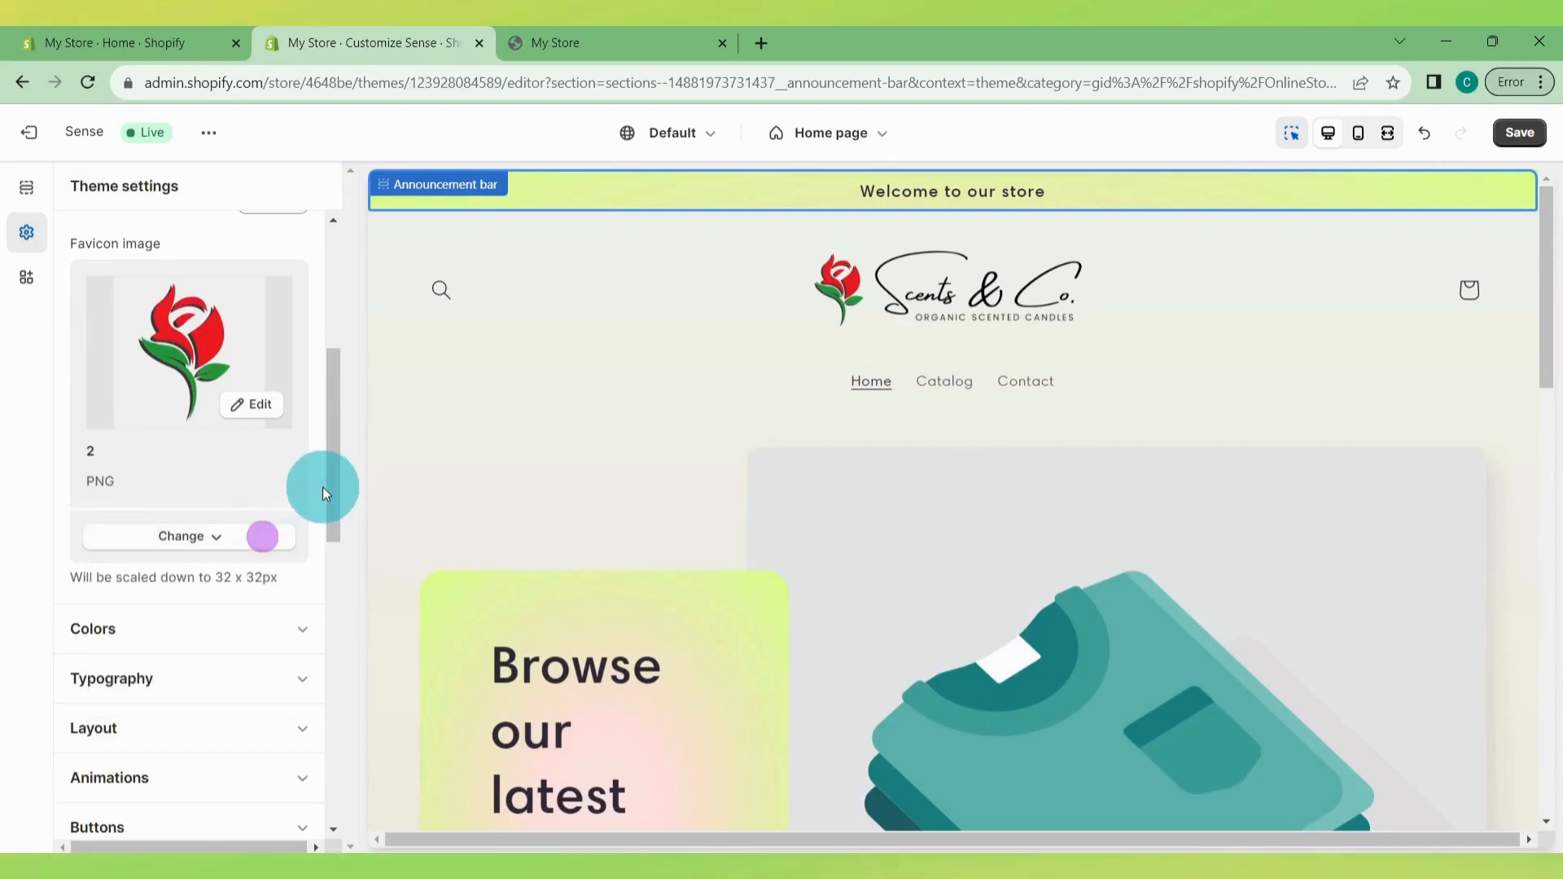
Step: Add a new color scheme to the theme's colors, keeping its default colors, and return to the scheme list
{"action": "left_click_drag", "start_coordinate": [335, 463], "coordinate": [333, 524]}
{"action": "left_click", "coordinate": [280, 448]}
{"action": "left_click", "coordinate": [244, 770]}
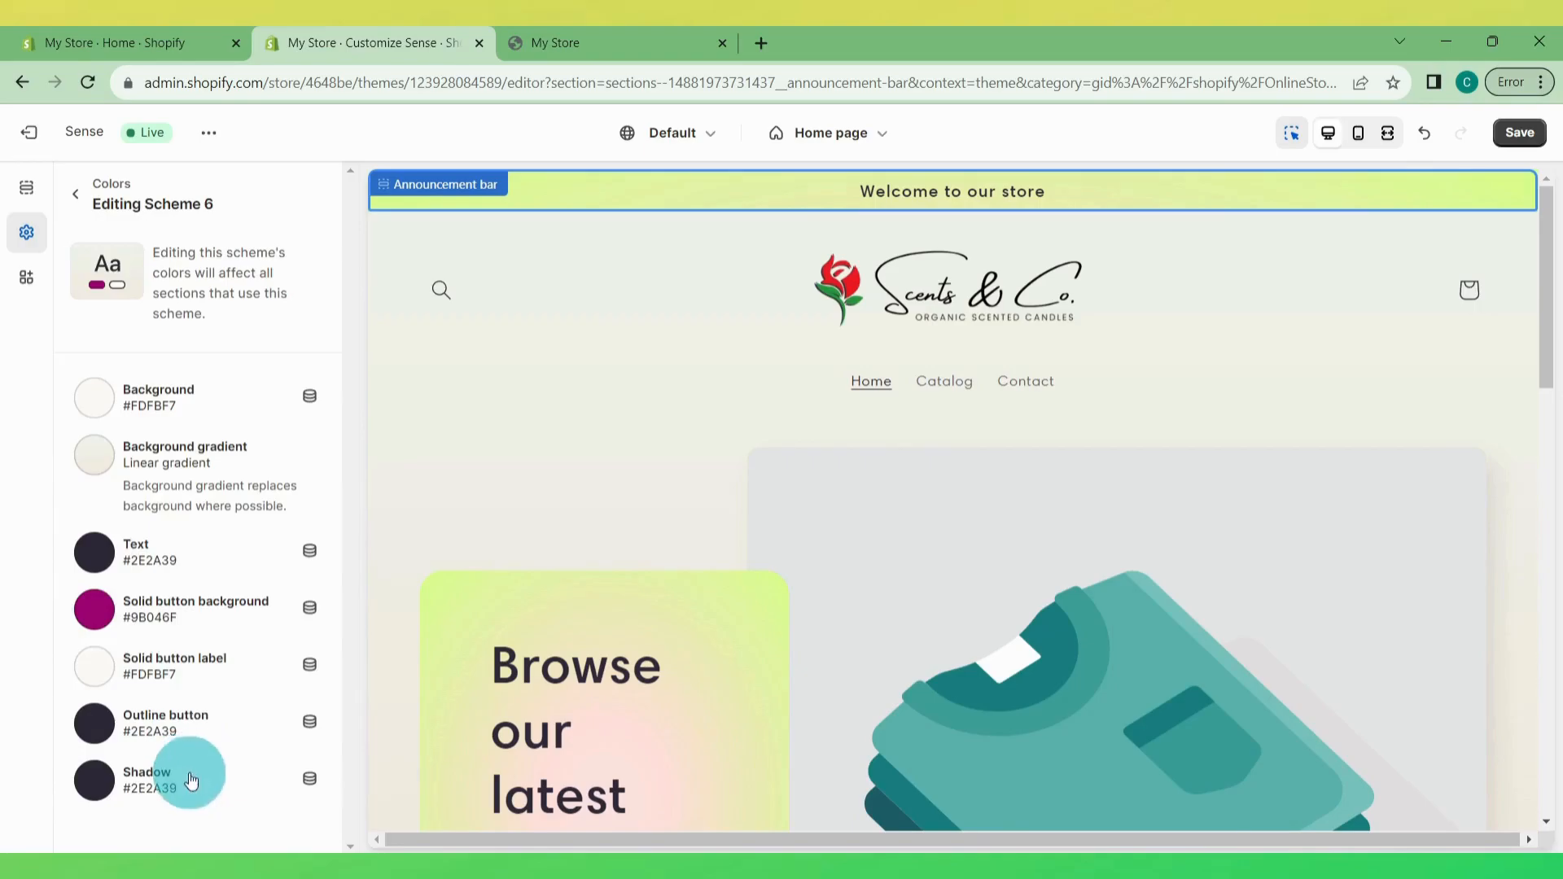
{"action": "left_click", "coordinate": [85, 203]}
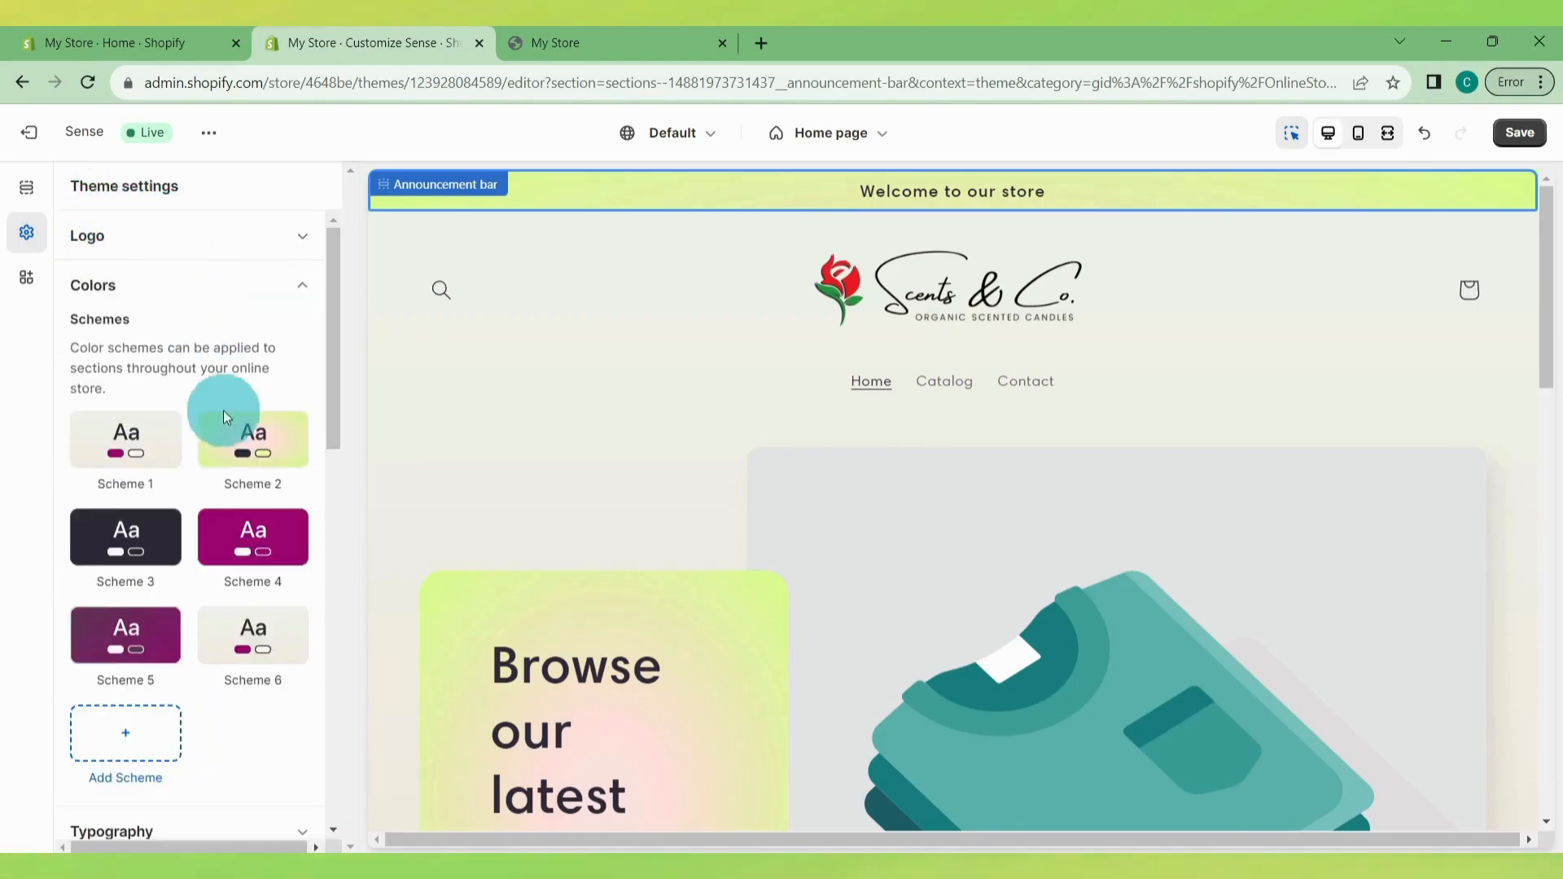
Step: In color Scheme 2, remove the background gradient and set the background color to #DAB19E
{"action": "left_click", "coordinate": [243, 450]}
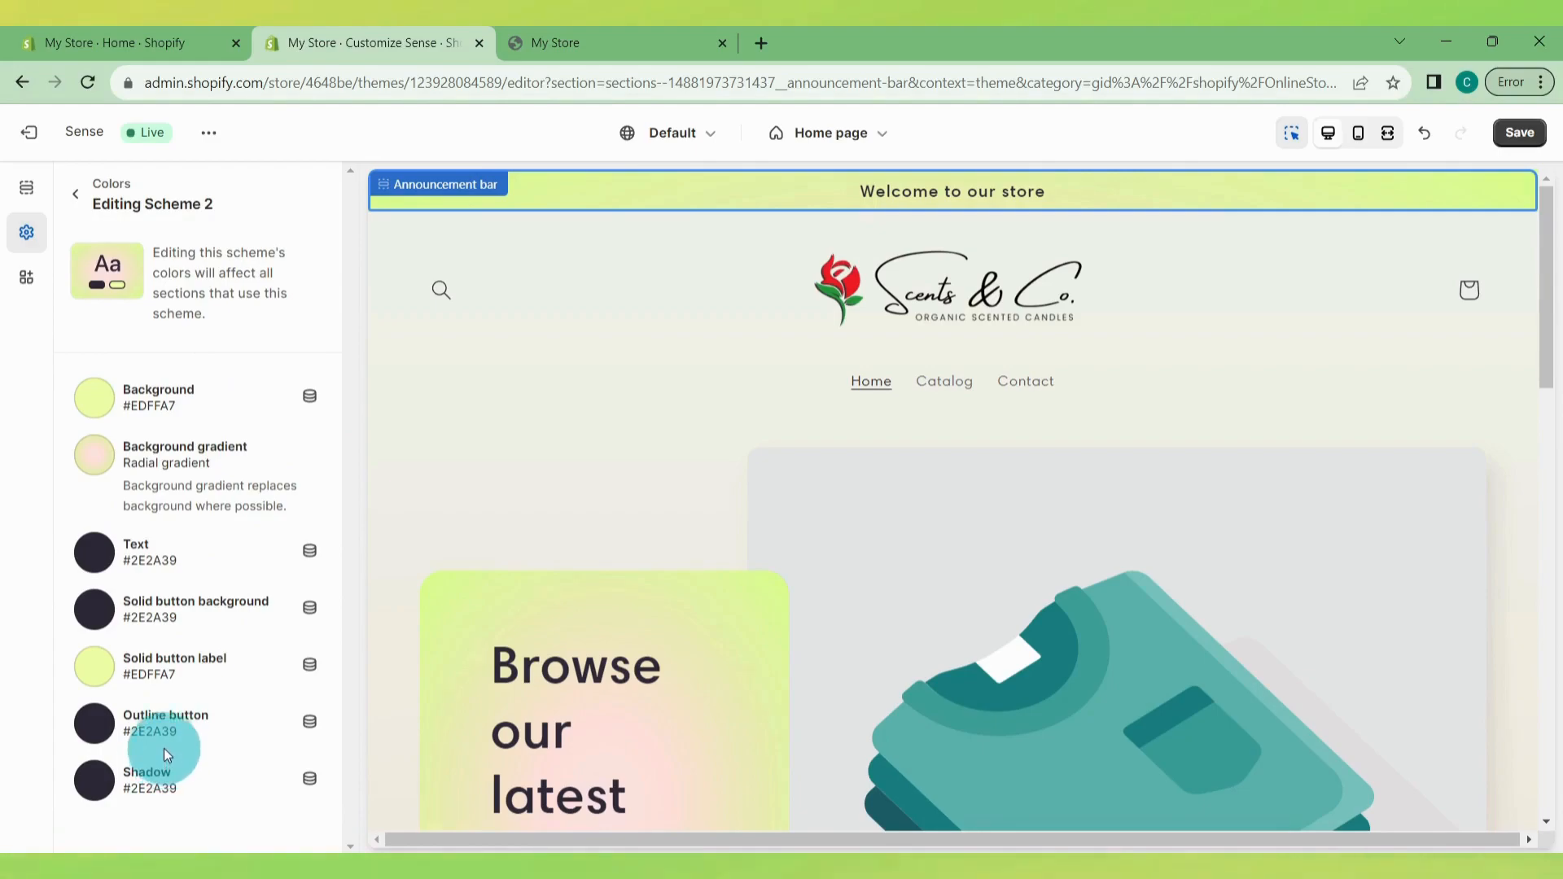
{"action": "left_click", "coordinate": [237, 465]}
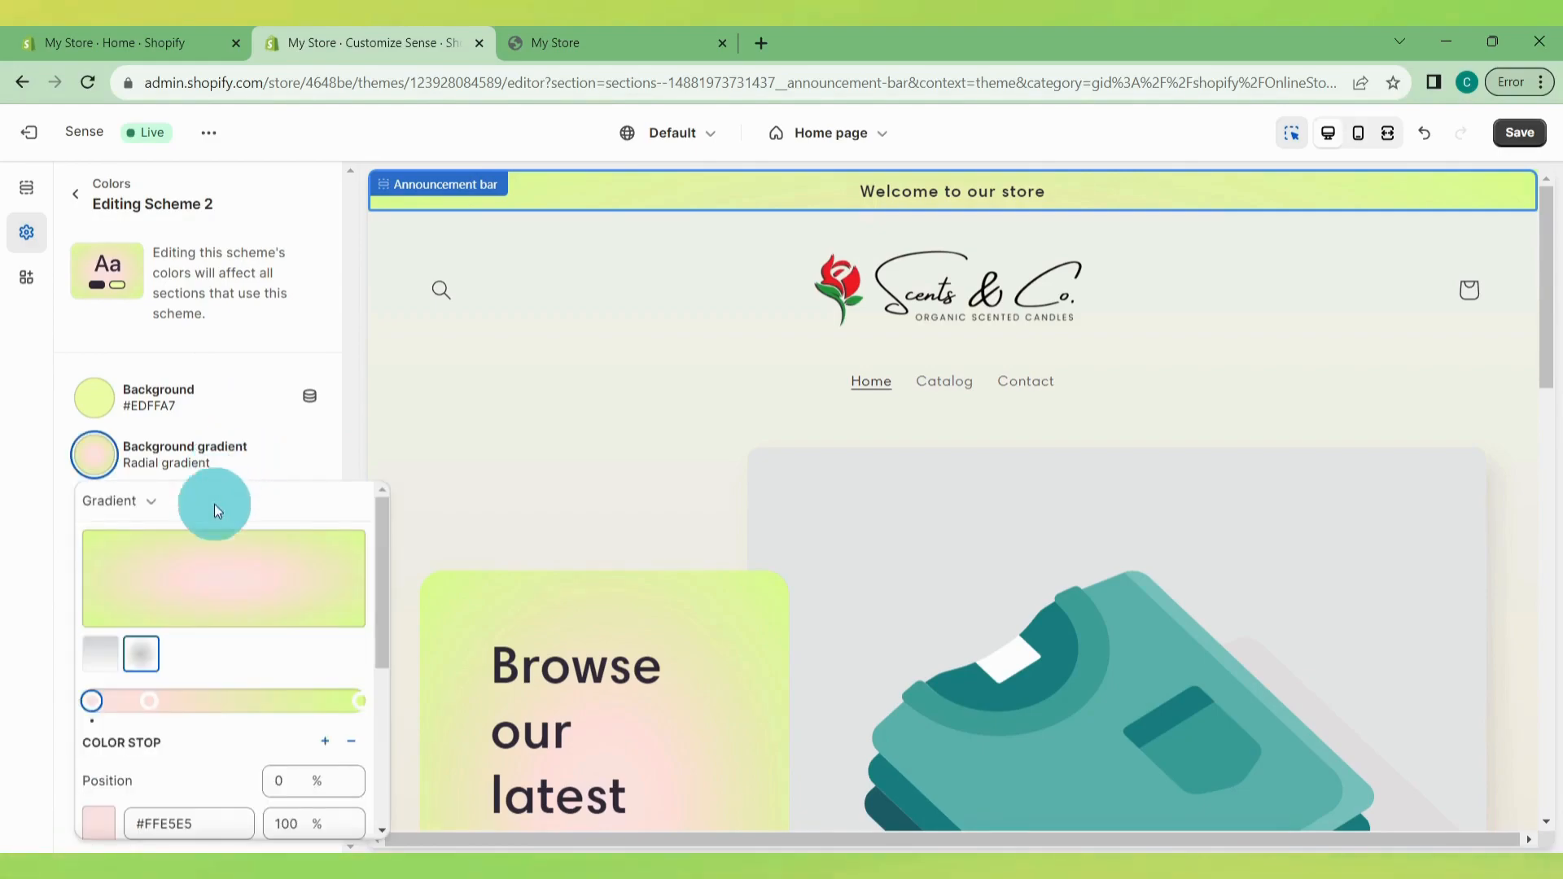
{"action": "left_click", "coordinate": [104, 653]}
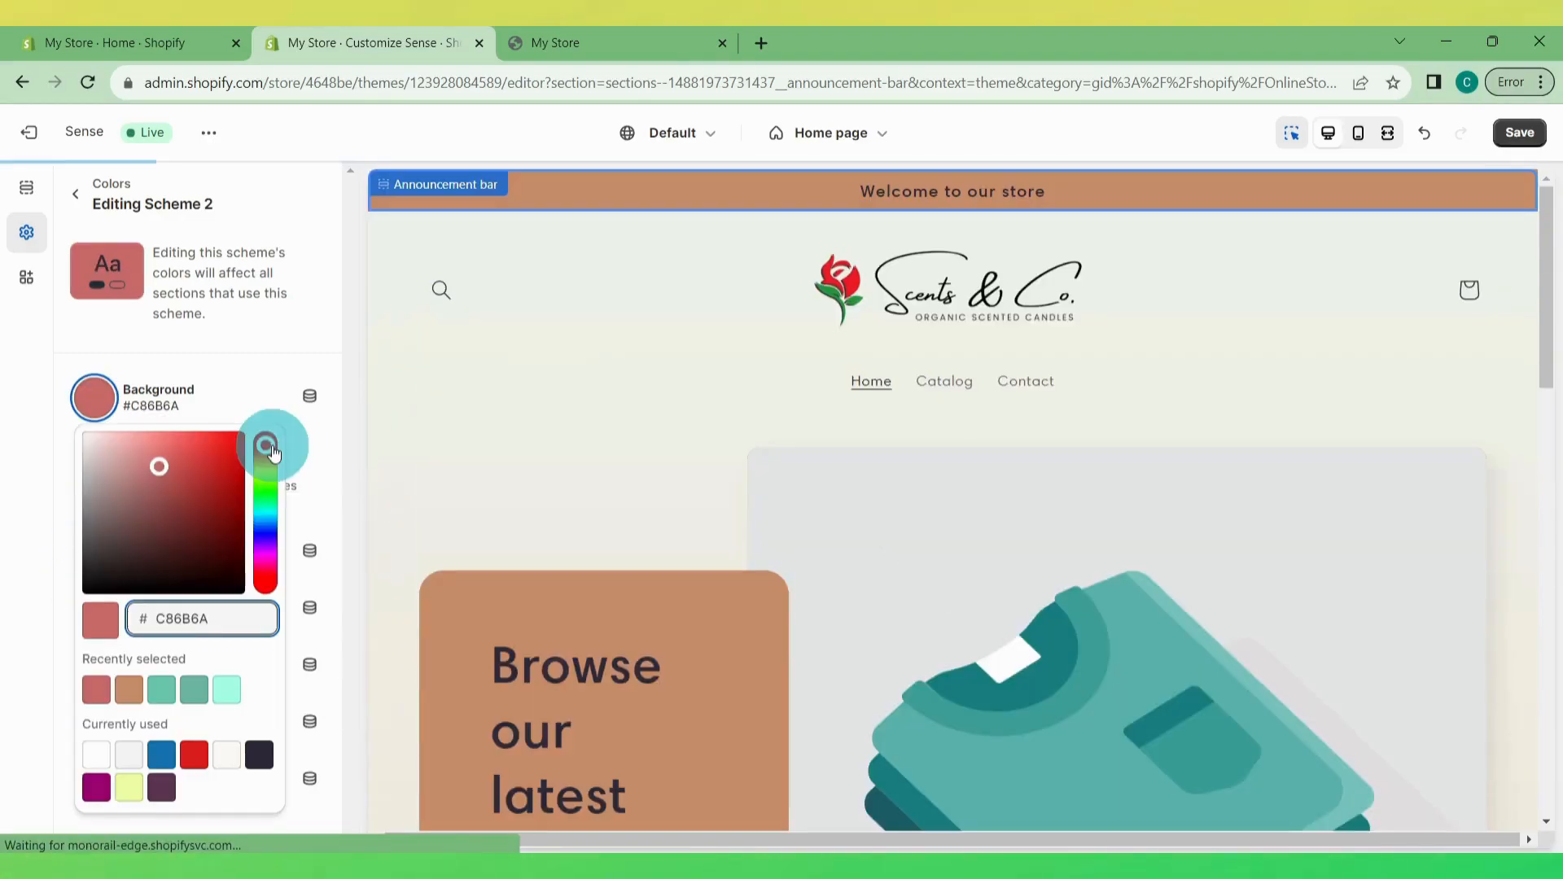
{"action": "left_click", "coordinate": [131, 469]}
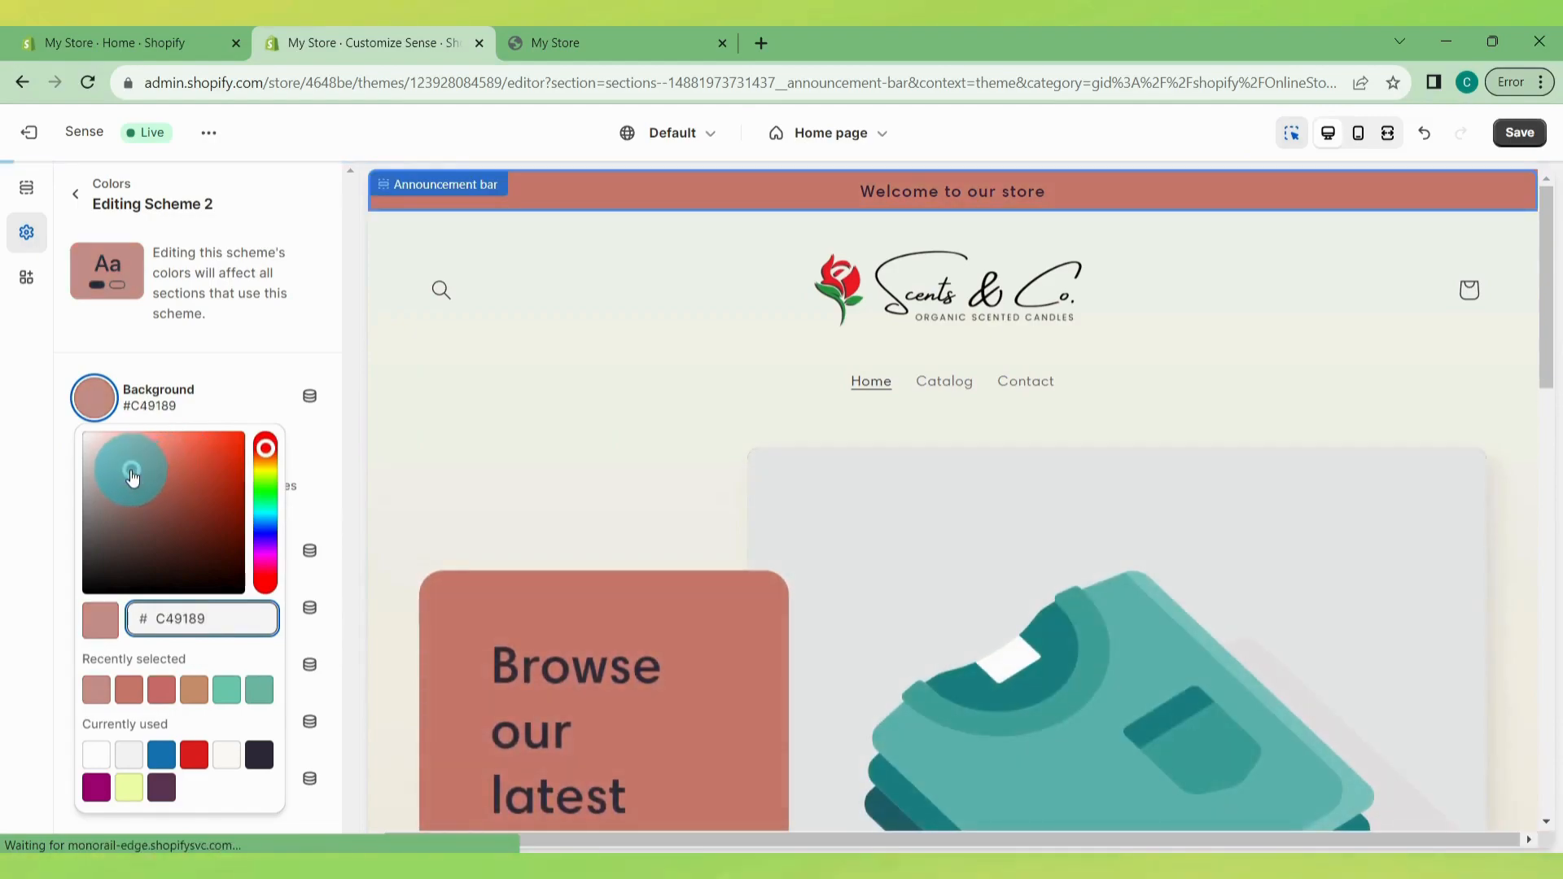
{"action": "left_click", "coordinate": [109, 462]}
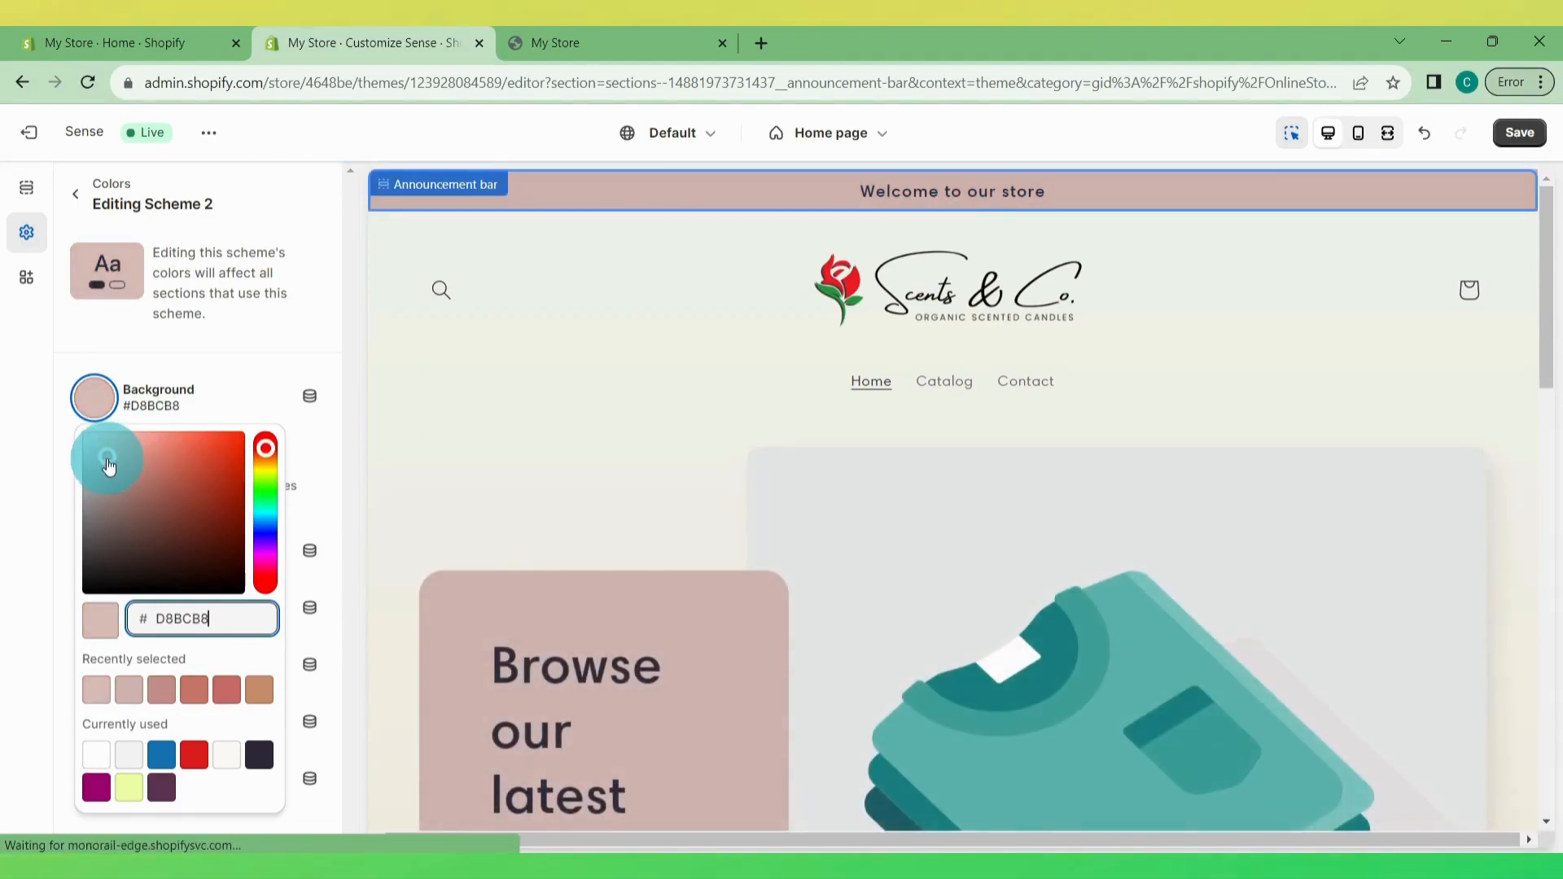
{"action": "left_click", "coordinate": [118, 466]}
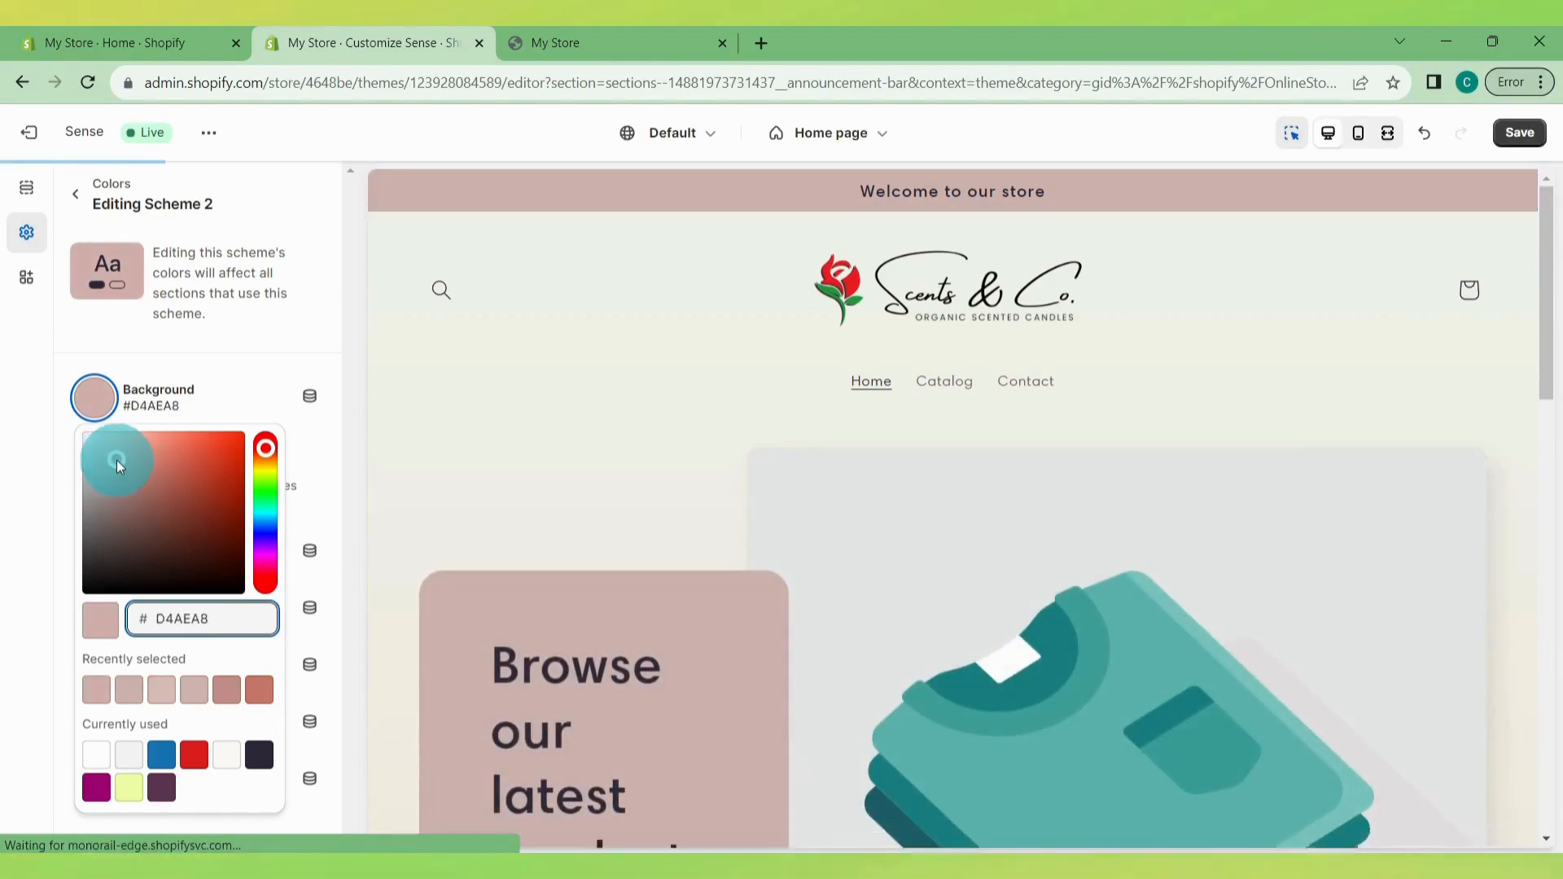
{"action": "left_click", "coordinate": [115, 461]}
{"action": "left_click", "coordinate": [120, 407]}
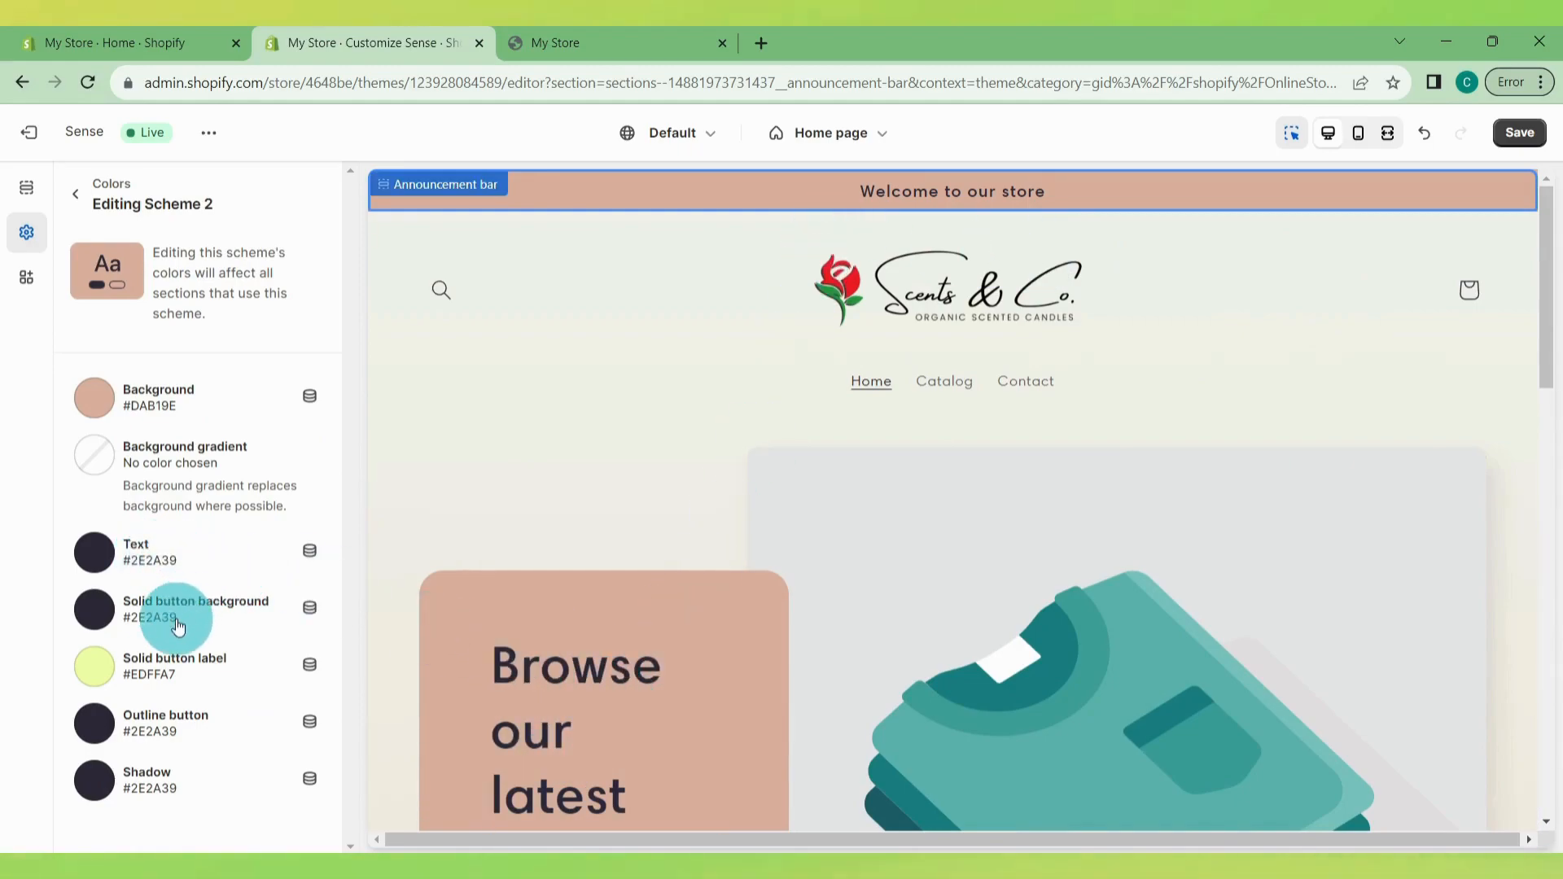
Step: Set Scheme 2's solid button background and outline button to #FFCFA7 and its solid button label to #2E2A39
{"action": "left_click_drag", "start_coordinate": [1555, 241], "coordinate": [1533, 206]}
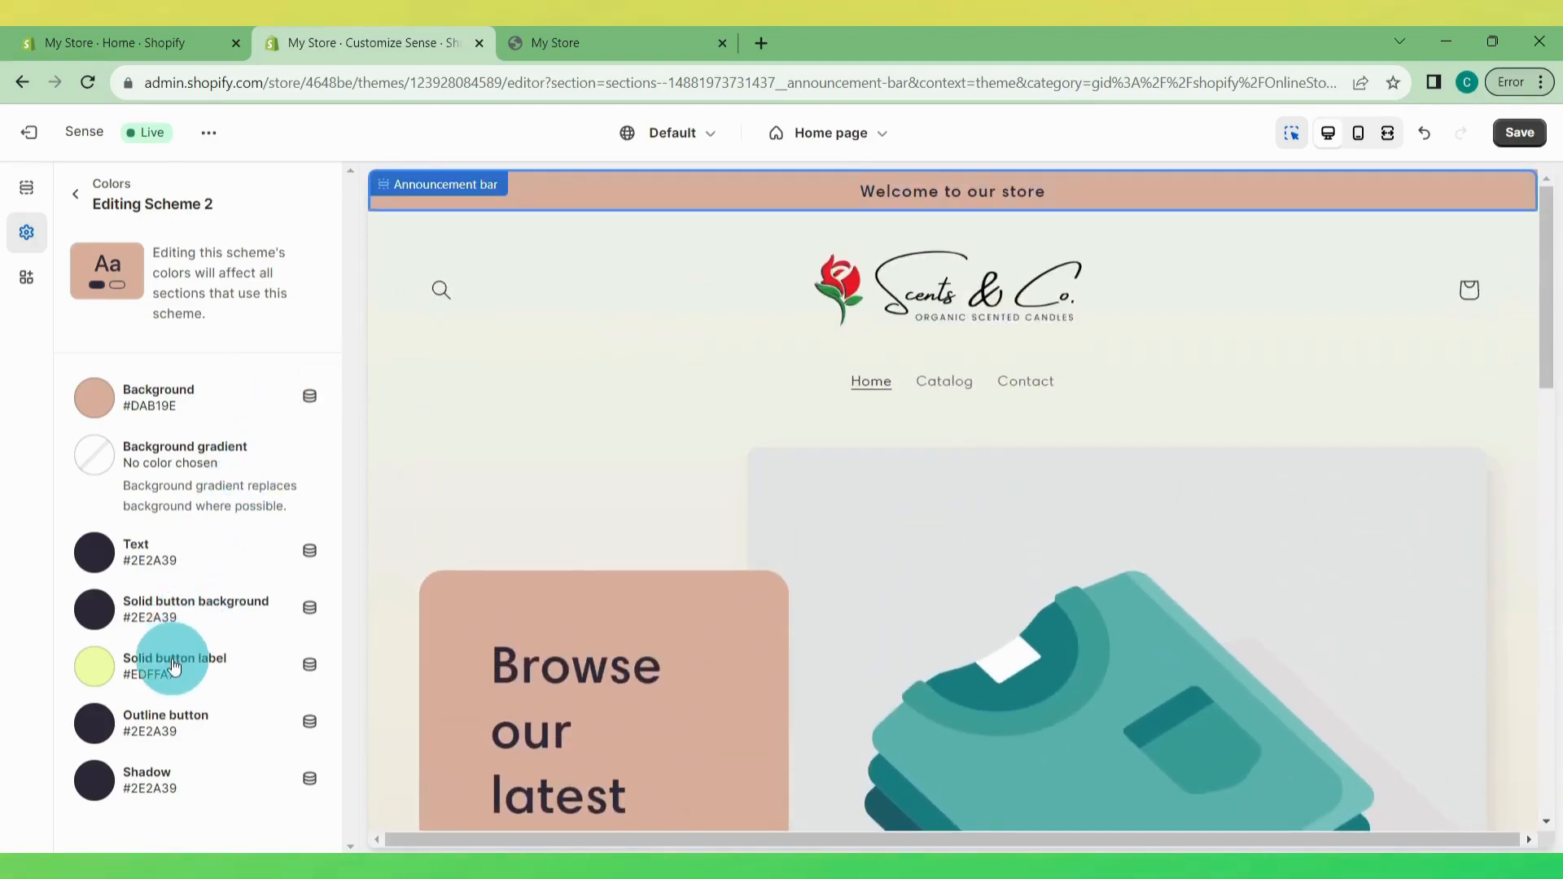
{"action": "left_click", "coordinate": [169, 617]}
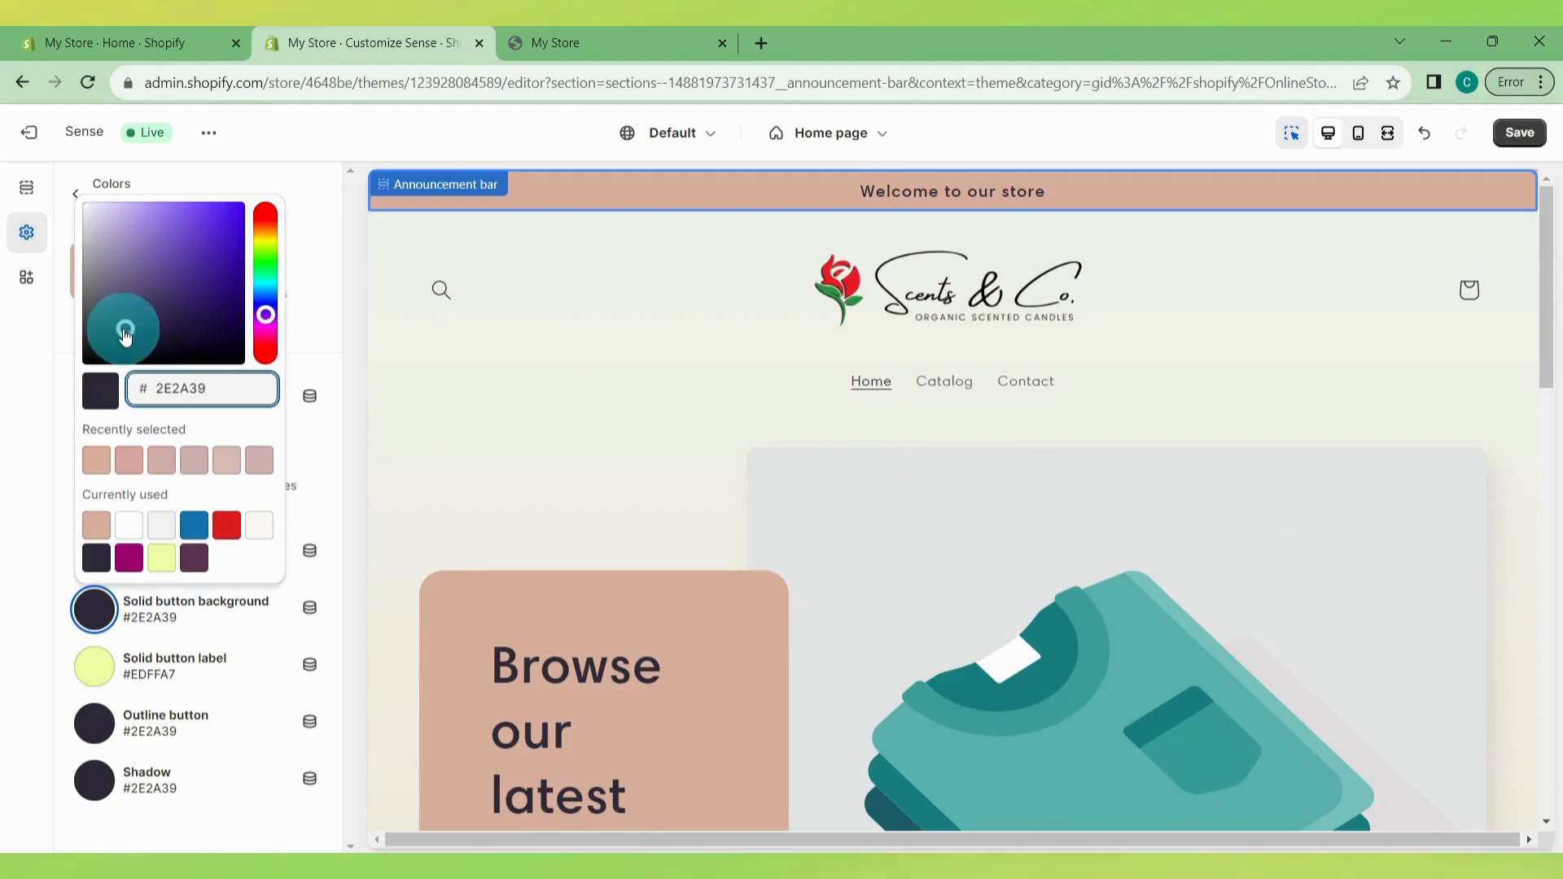
{"action": "left_click", "coordinate": [28, 506]}
{"action": "left_click", "coordinate": [169, 676]}
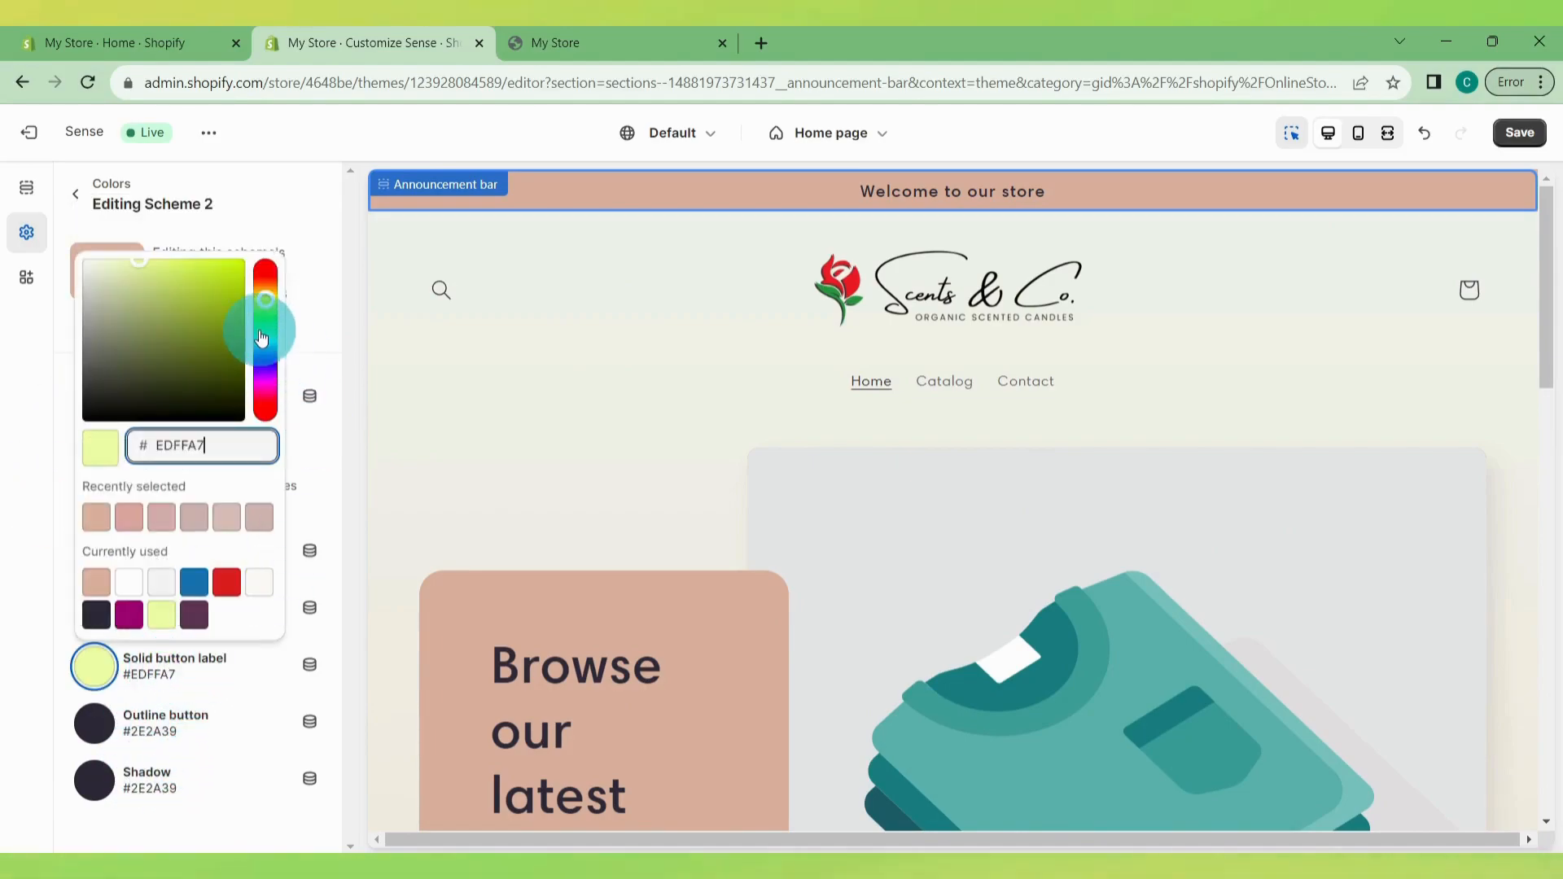
{"action": "left_click", "coordinate": [266, 285]}
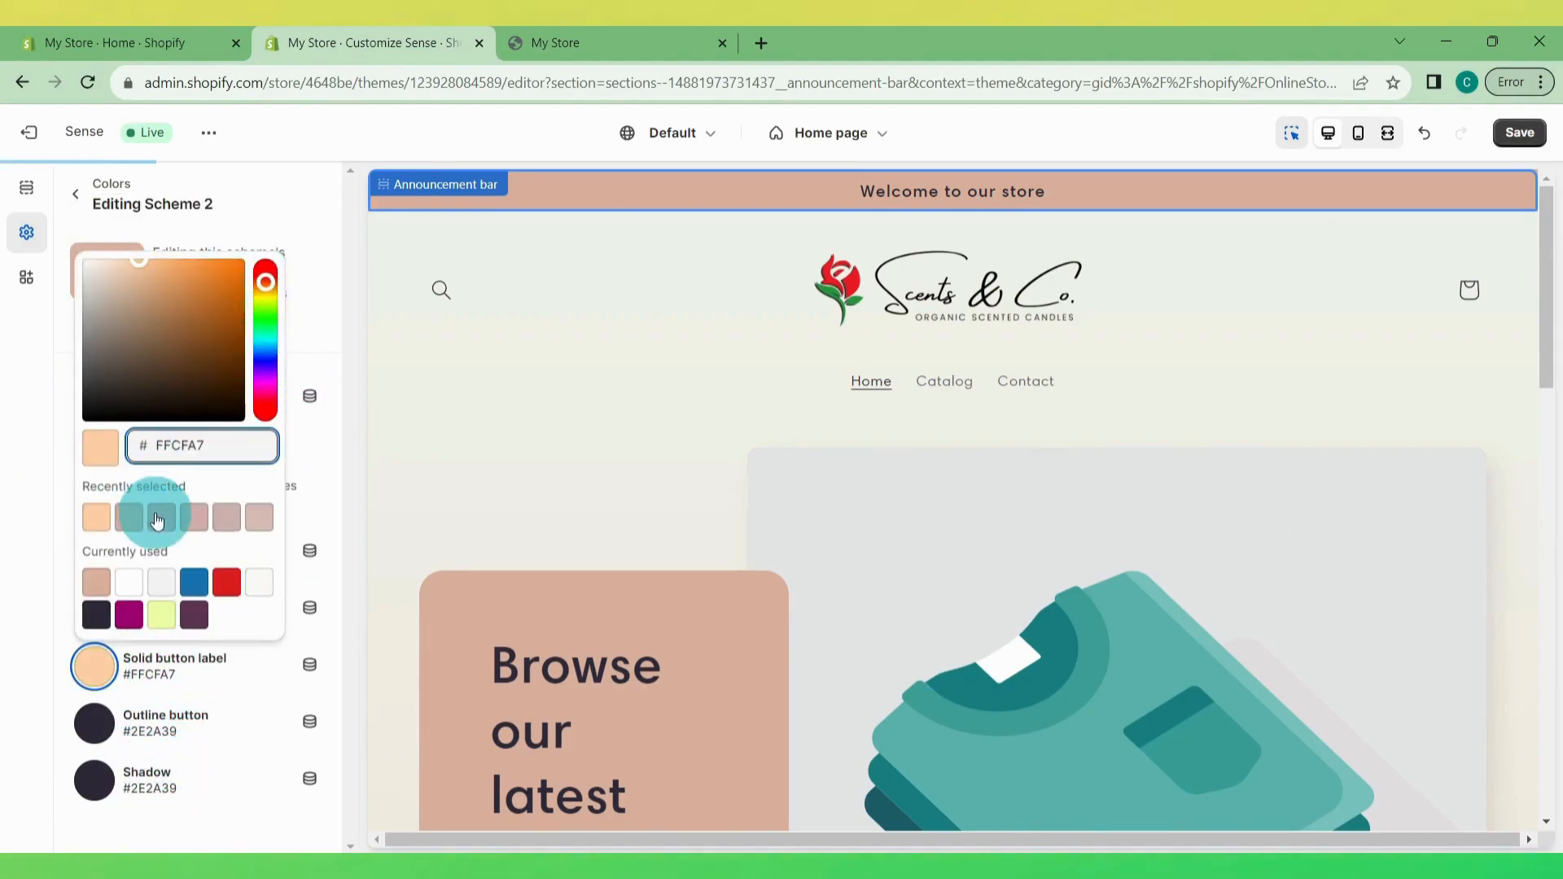
{"action": "left_click", "coordinate": [42, 610]}
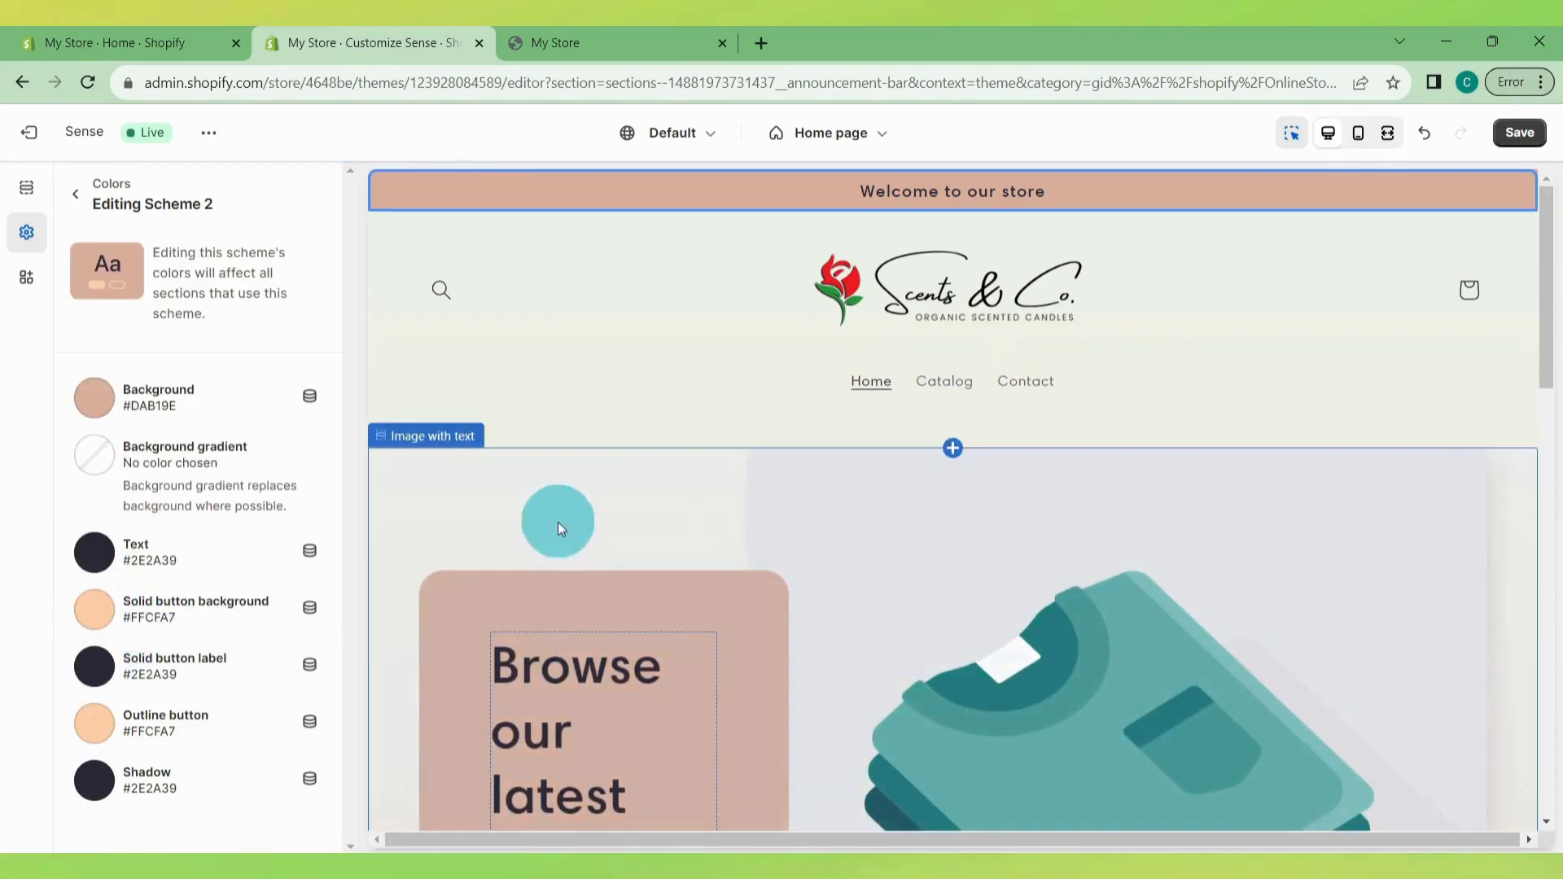
Step: In the typography settings, try Sans-serif for the headings, choose the Serif system font and check it in the home page preview
{"action": "left_click", "coordinate": [559, 349]}
{"action": "left_click", "coordinate": [26, 233]}
{"action": "left_click_drag", "start_coordinate": [335, 281], "coordinate": [335, 316]}
{"action": "left_click", "coordinate": [293, 244]}
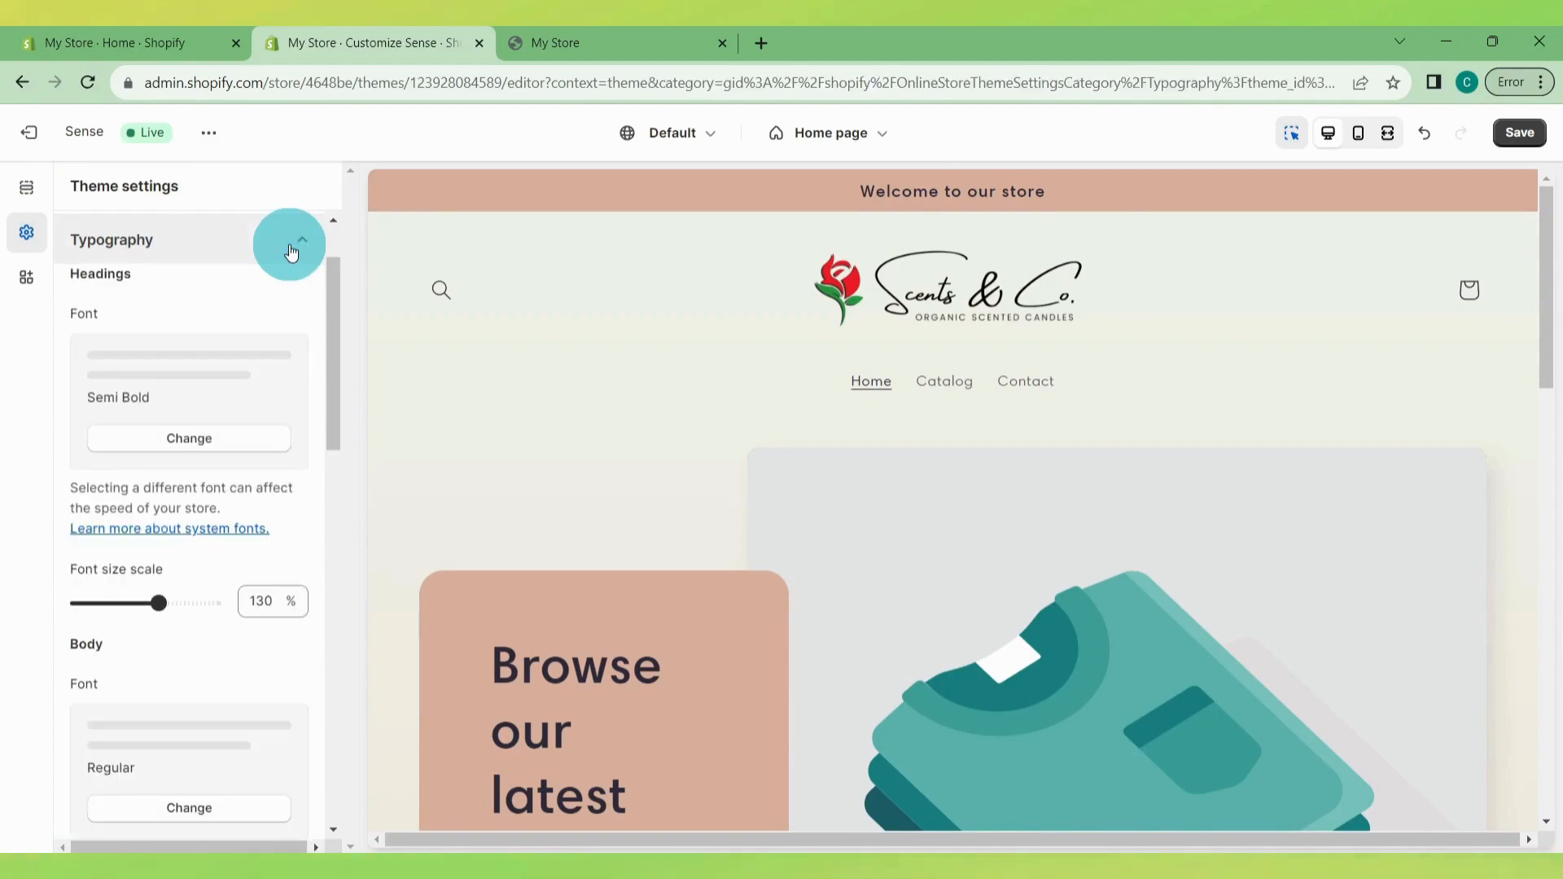
{"action": "left_click", "coordinate": [180, 440]}
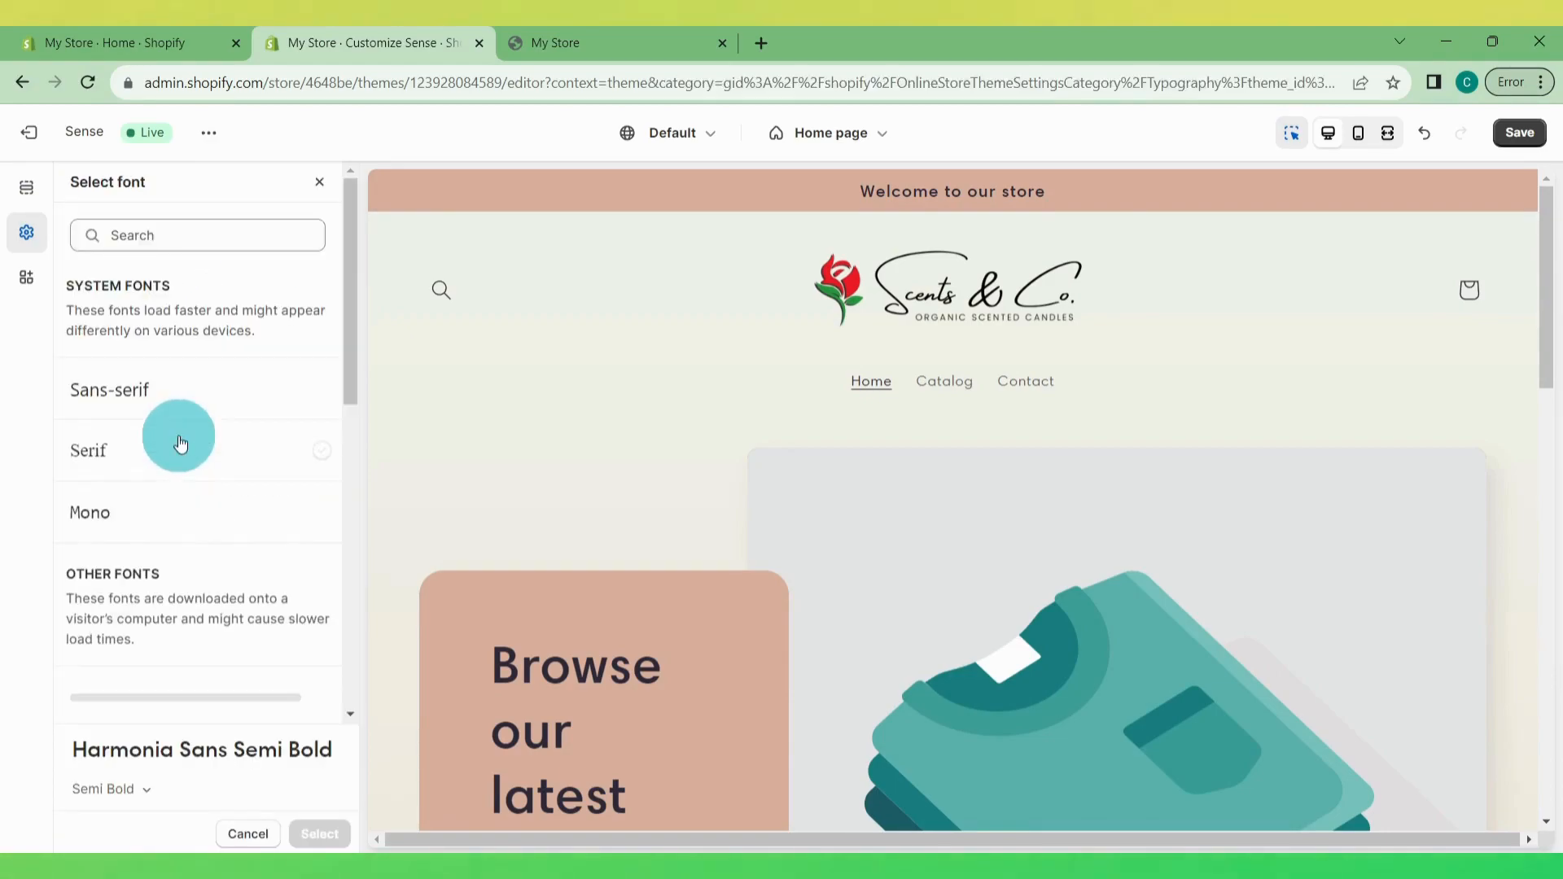
{"action": "left_click", "coordinate": [248, 397]}
{"action": "left_click", "coordinate": [226, 451]}
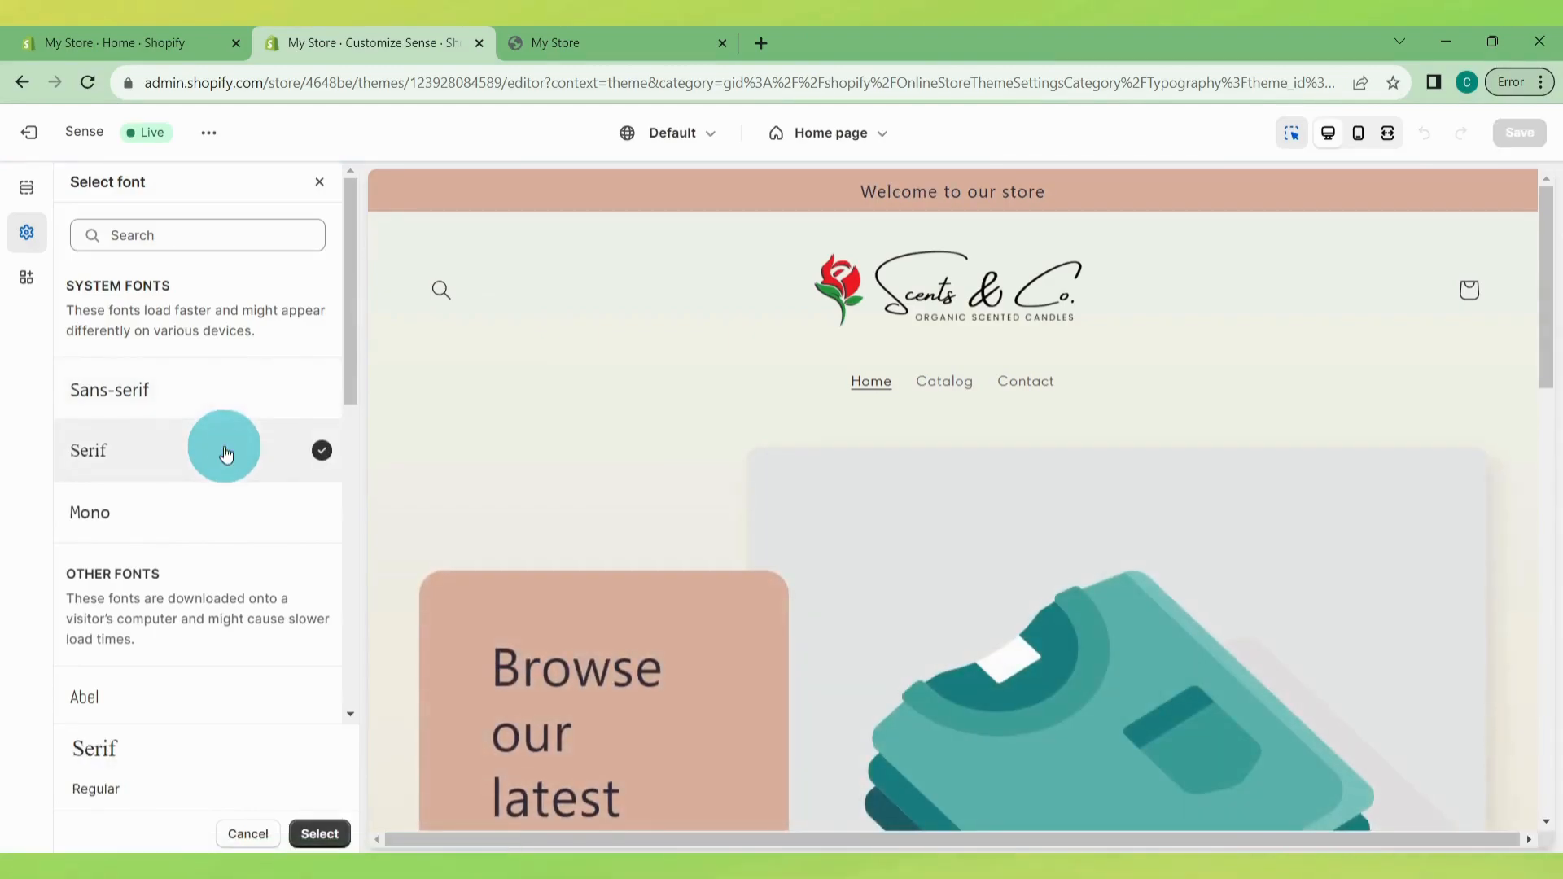
{"action": "left_click_drag", "start_coordinate": [1546, 331], "coordinate": [1546, 424]}
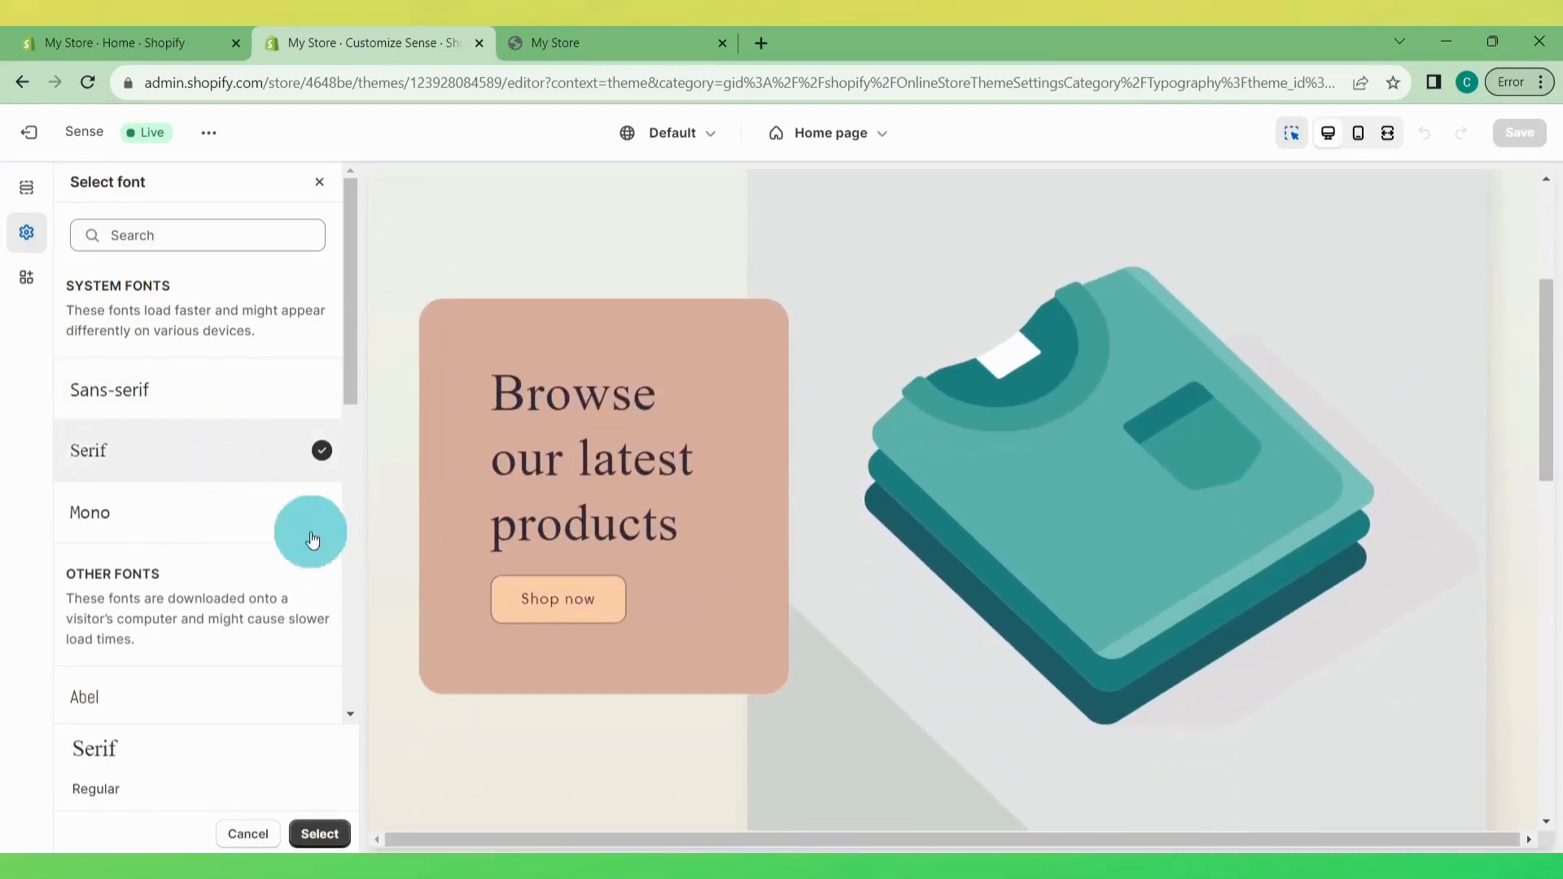
Step: Browse the available heading fonts and apply the Serif system font to the theme's headings
{"action": "left_click_drag", "start_coordinate": [353, 387], "coordinate": [331, 685]}
{"action": "left_click", "coordinate": [330, 686]}
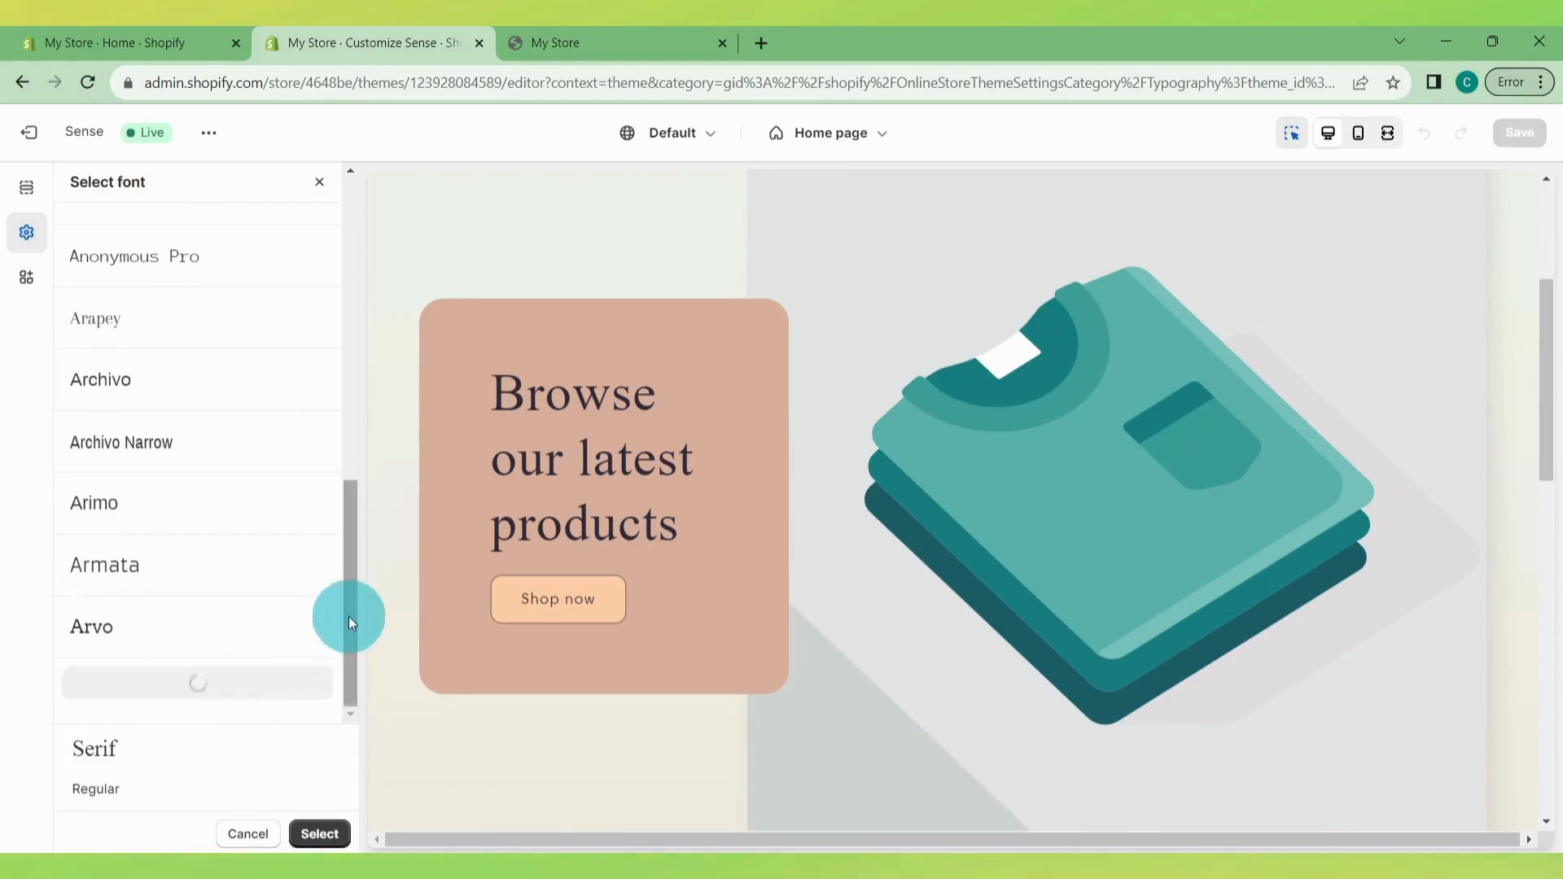
{"action": "left_click_drag", "start_coordinate": [345, 501], "coordinate": [339, 247]}
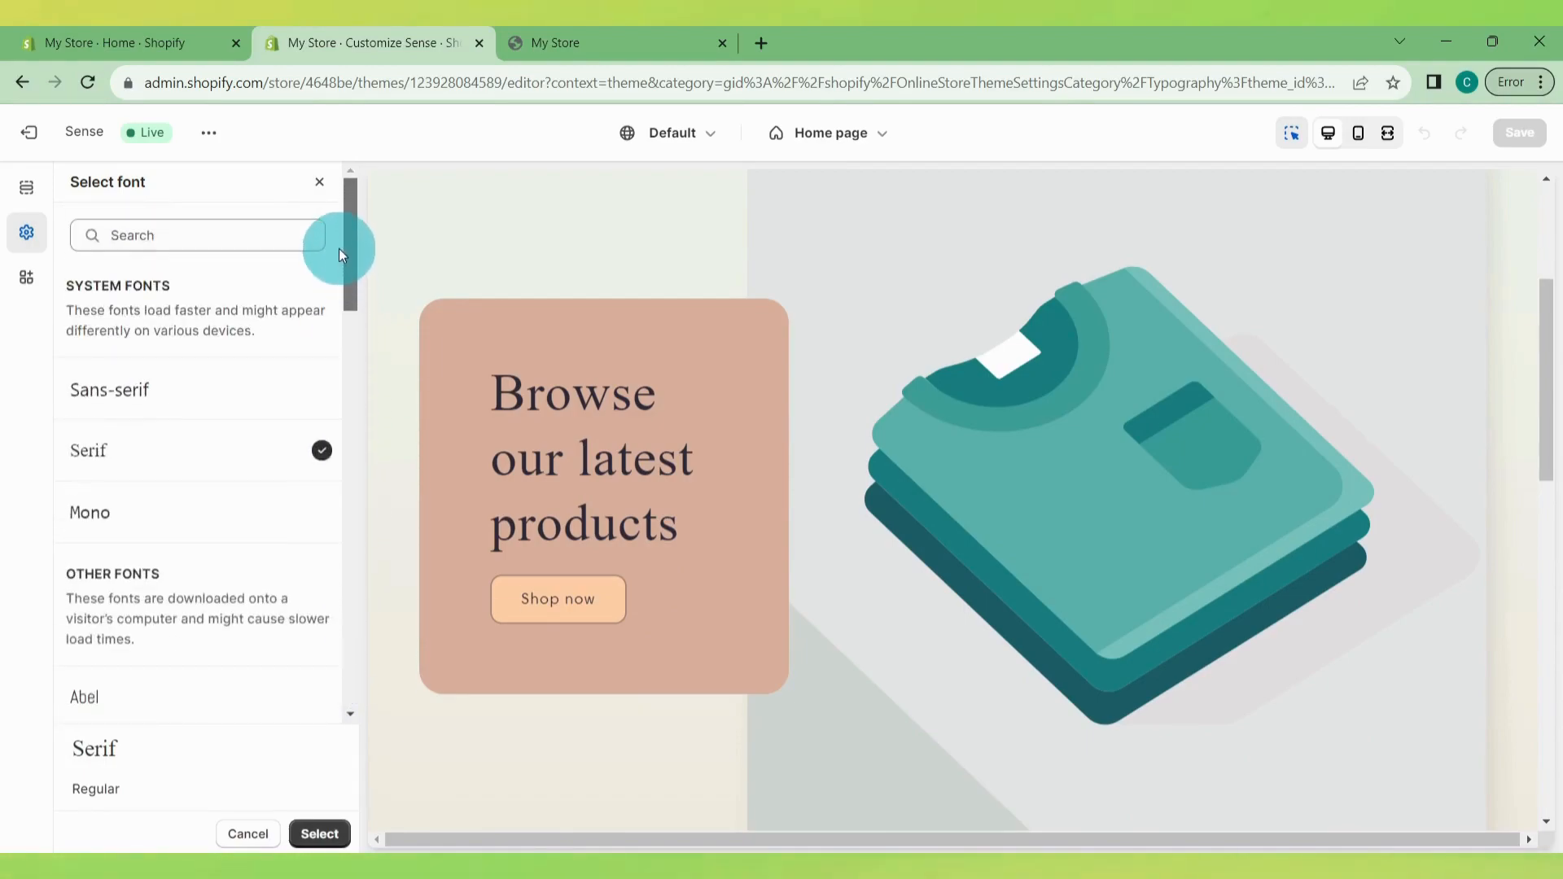
{"action": "left_click", "coordinate": [271, 224]}
{"action": "left_click", "coordinate": [320, 834]}
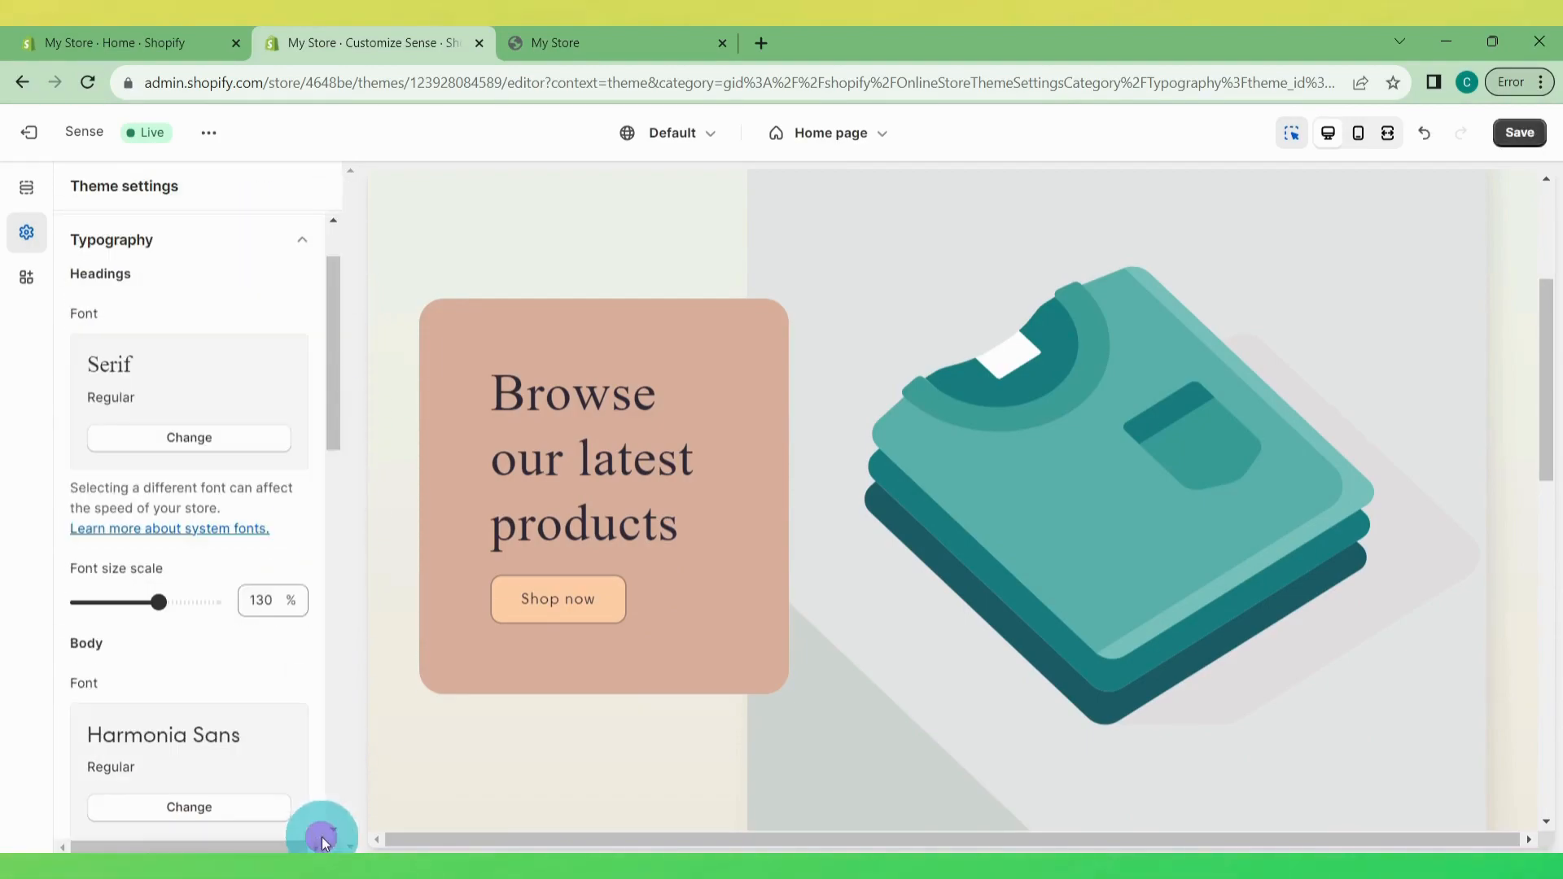
{"action": "left_click_drag", "start_coordinate": [334, 314], "coordinate": [330, 393]}
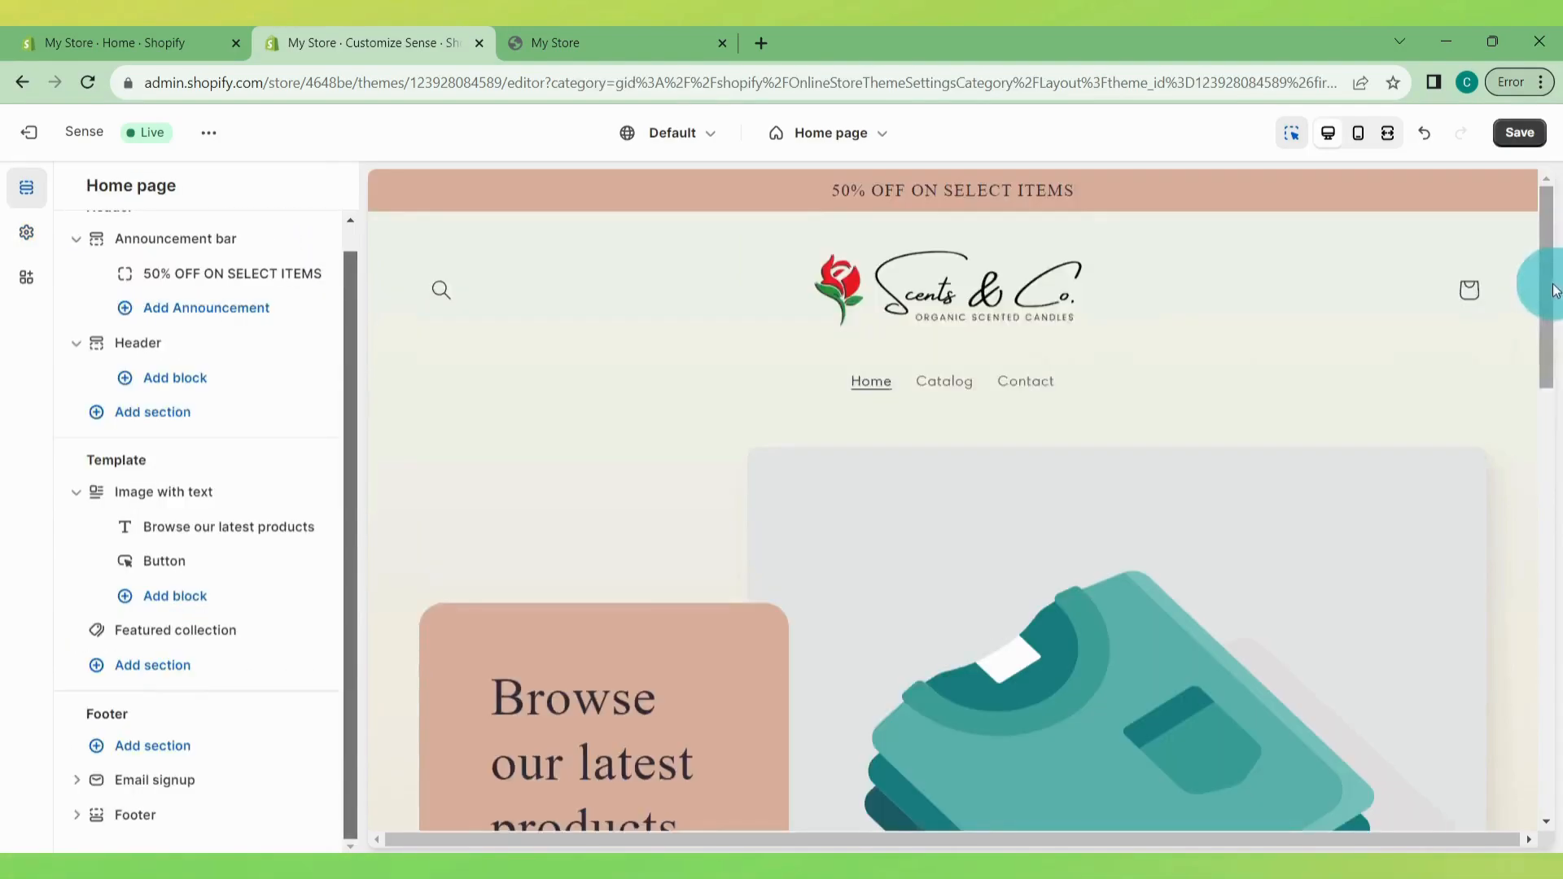
Step: Set the picture of the four candles as the home page's Image with text section image and save the theme
{"action": "left_click_drag", "start_coordinate": [1555, 290], "coordinate": [1555, 374]}
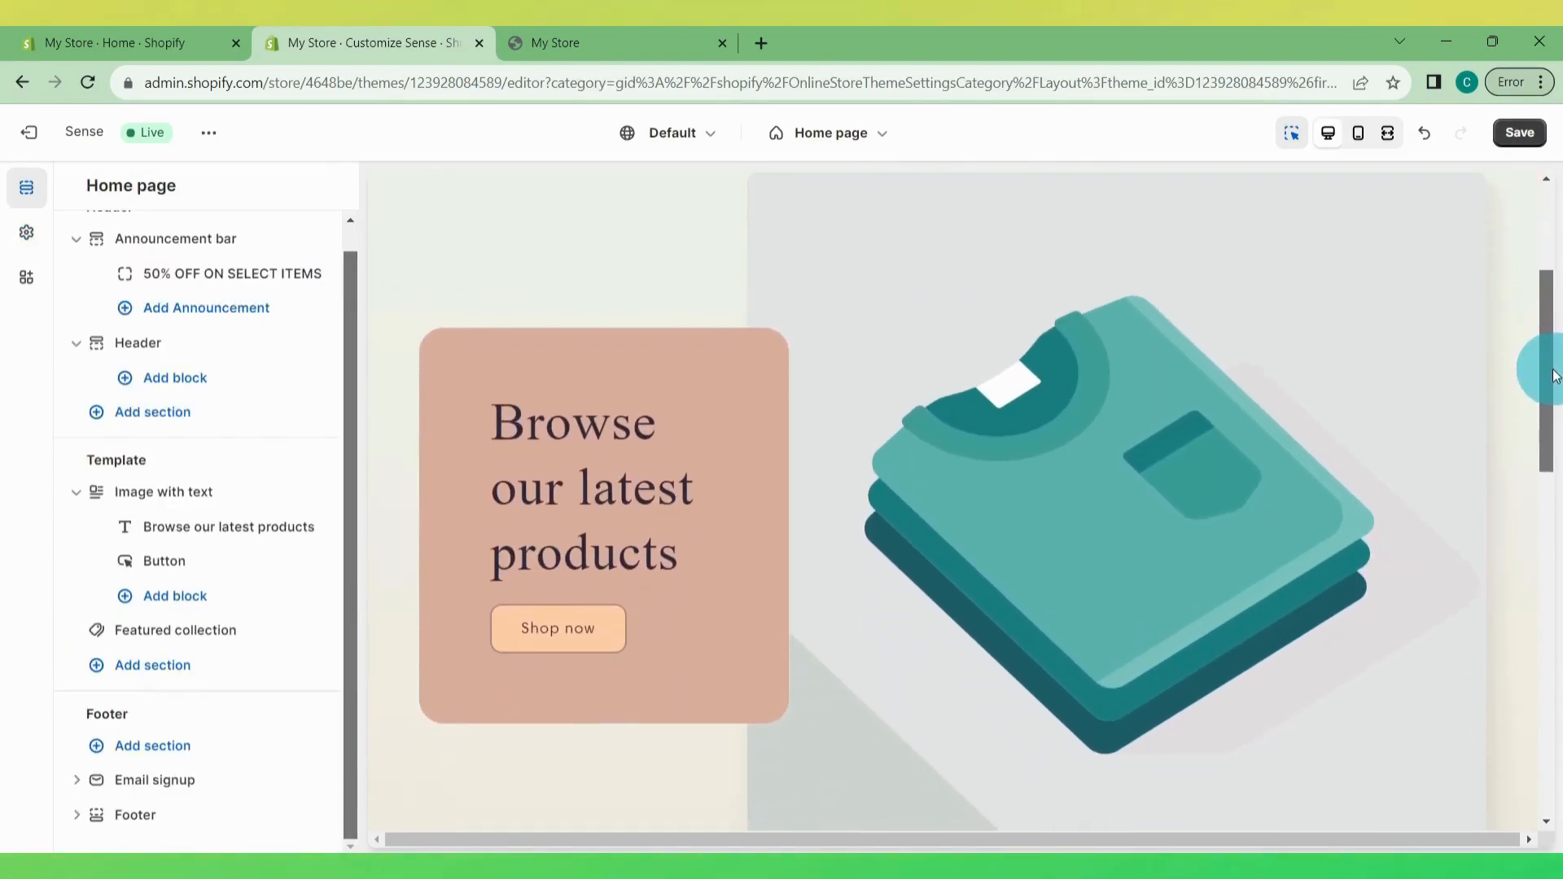
{"action": "left_click", "coordinate": [429, 357]}
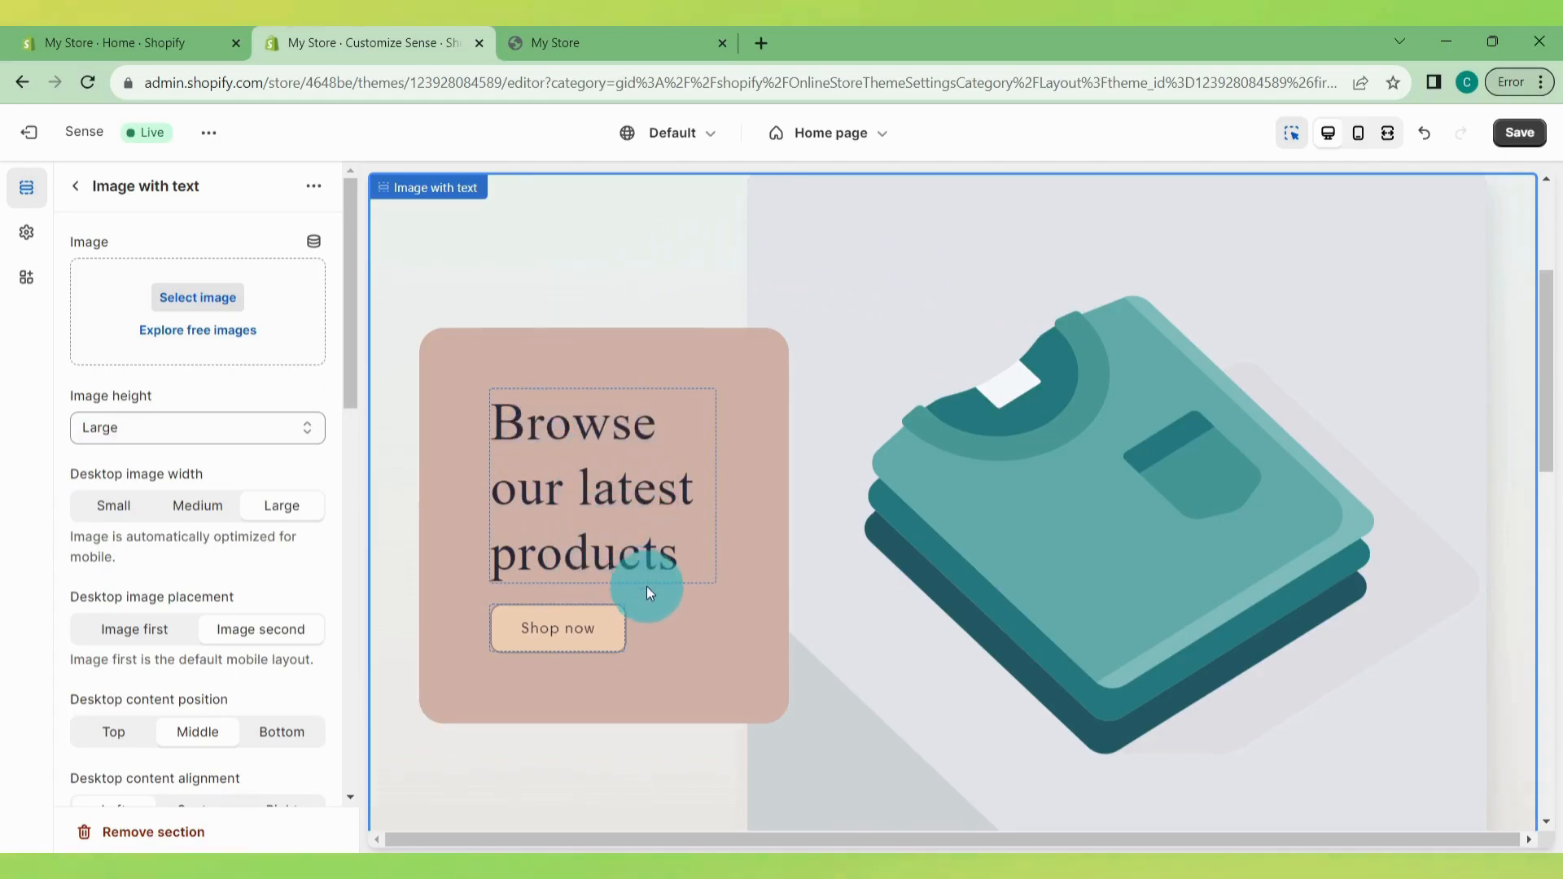
{"action": "left_click", "coordinate": [204, 304]}
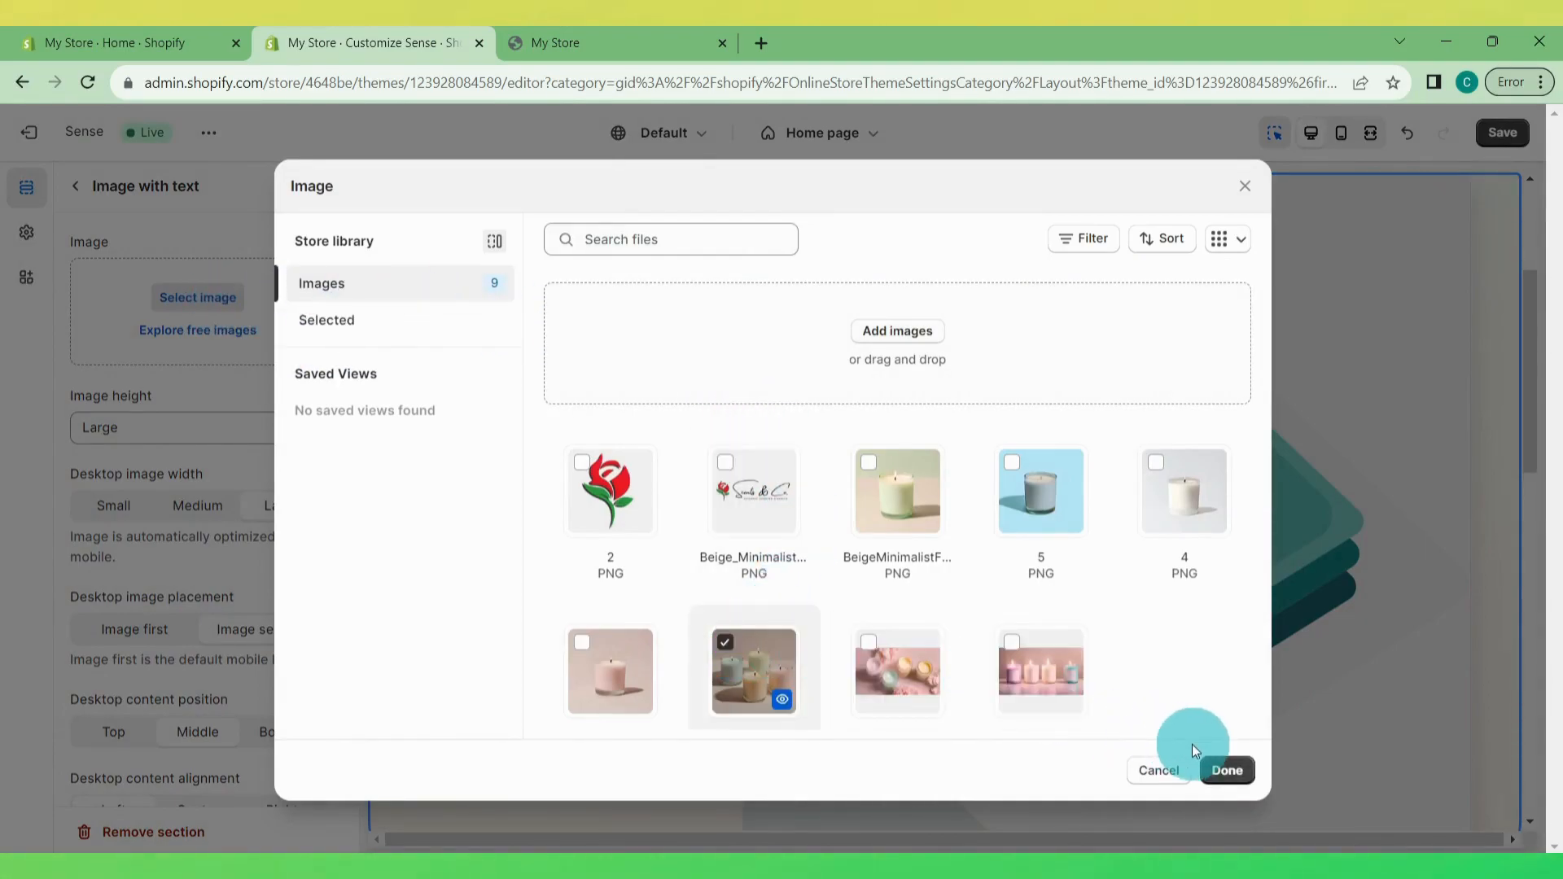
{"action": "left_click", "coordinate": [1225, 770]}
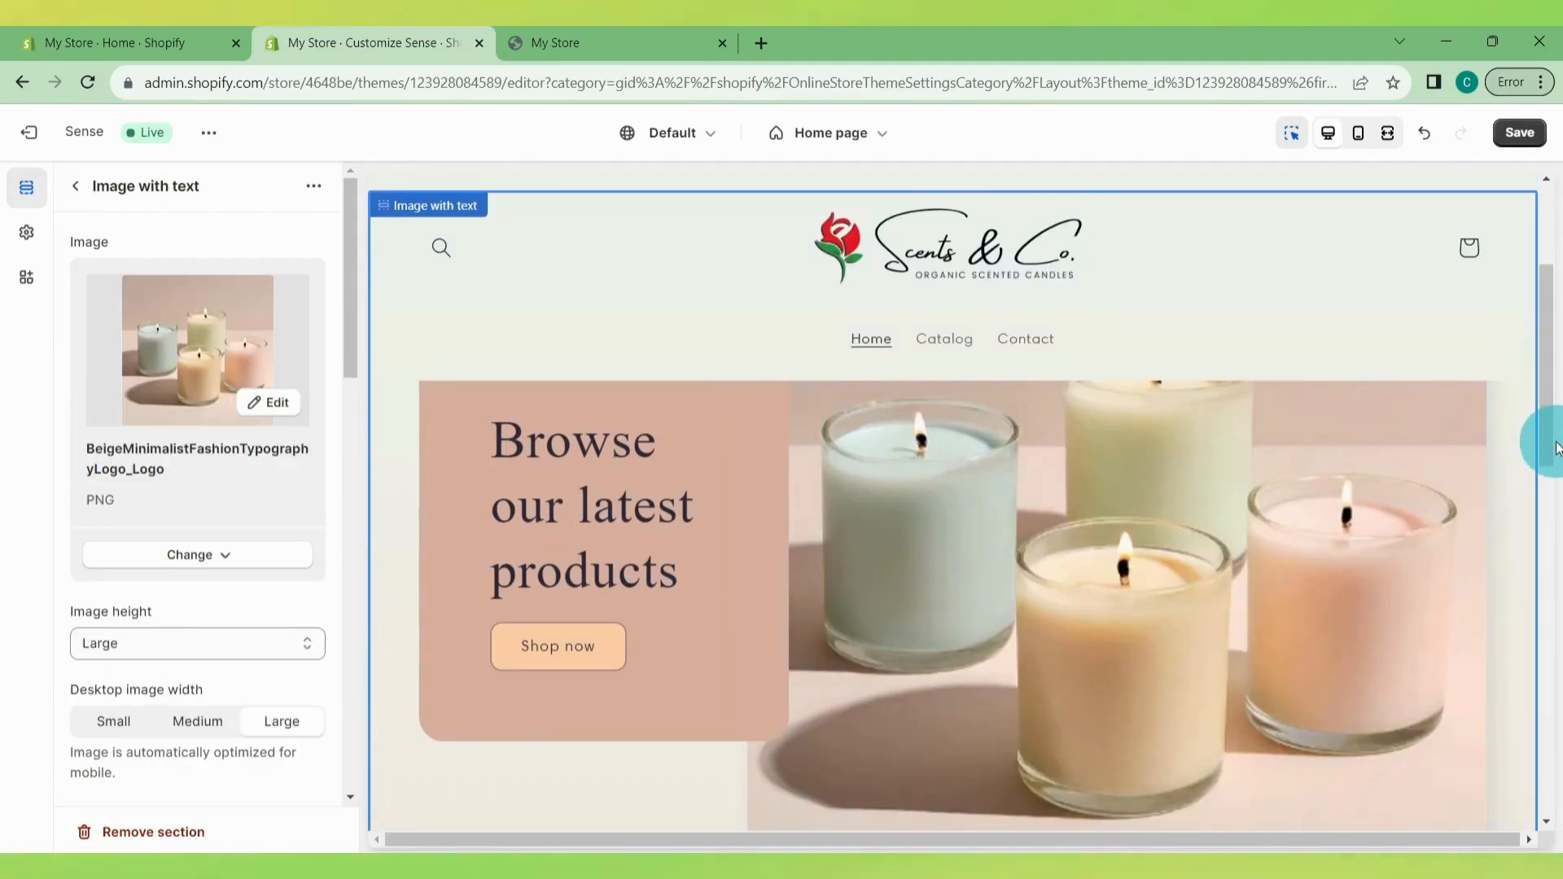
{"action": "mouse_move", "coordinate": [1551, 451]}
{"action": "left_mouse_down"}
{"action": "mouse_move", "coordinate": [1552, 549]}
{"action": "mouse_move", "coordinate": [1558, 359]}
{"action": "mouse_move", "coordinate": [1559, 470]}
{"action": "left_mouse_up"}
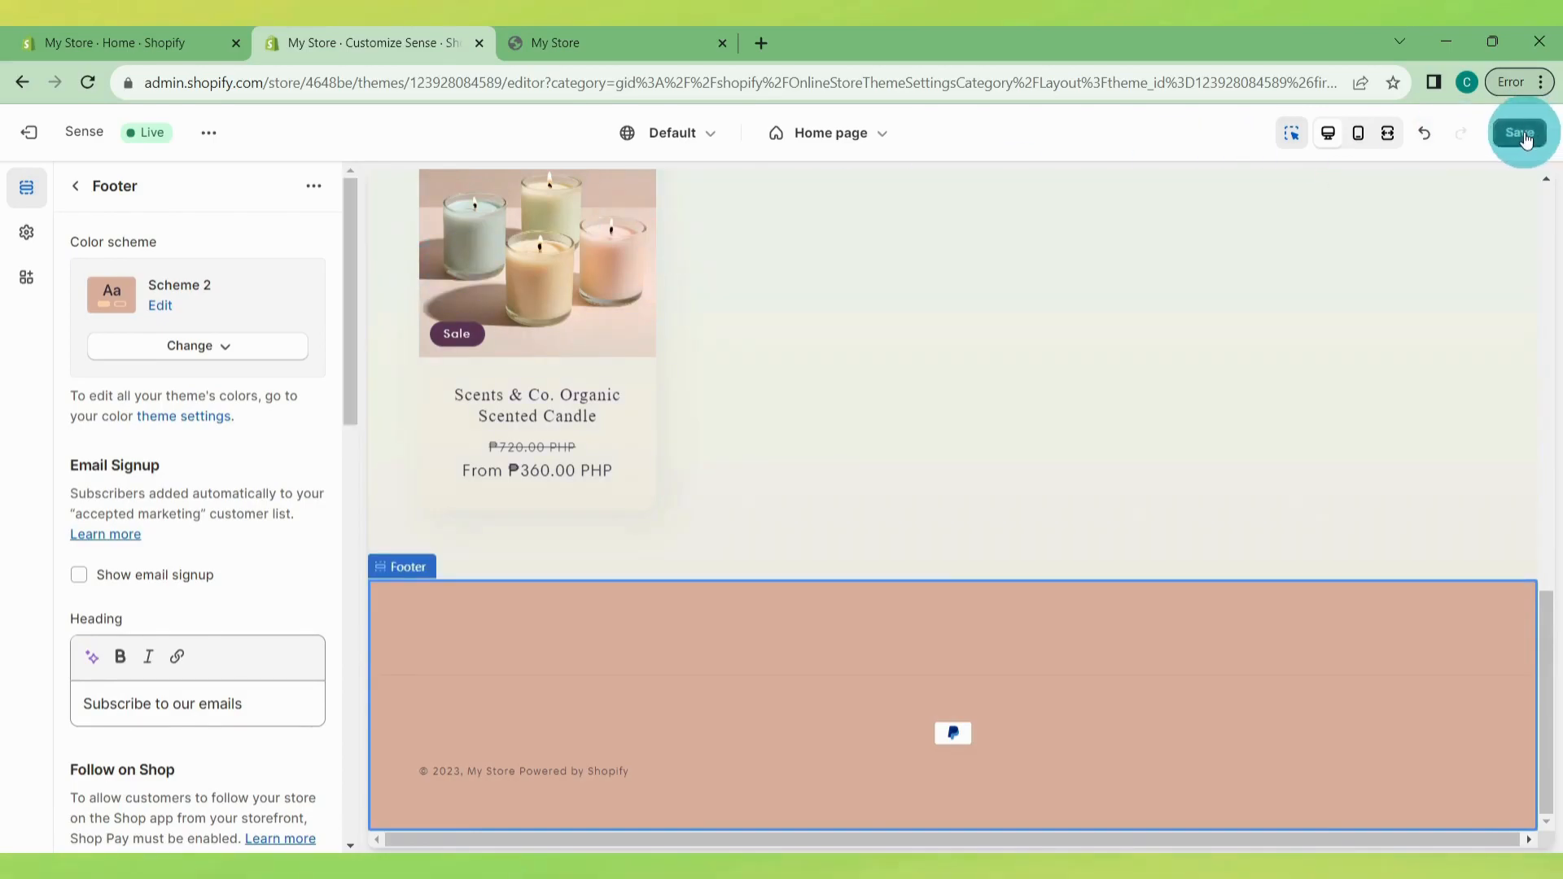
{"action": "left_click", "coordinate": [1520, 133]}
Step: Reload the live storefront, open the featured candle product and check its picture for the Hydro, Fria and Passion scents
{"action": "left_click", "coordinate": [104, 73]}
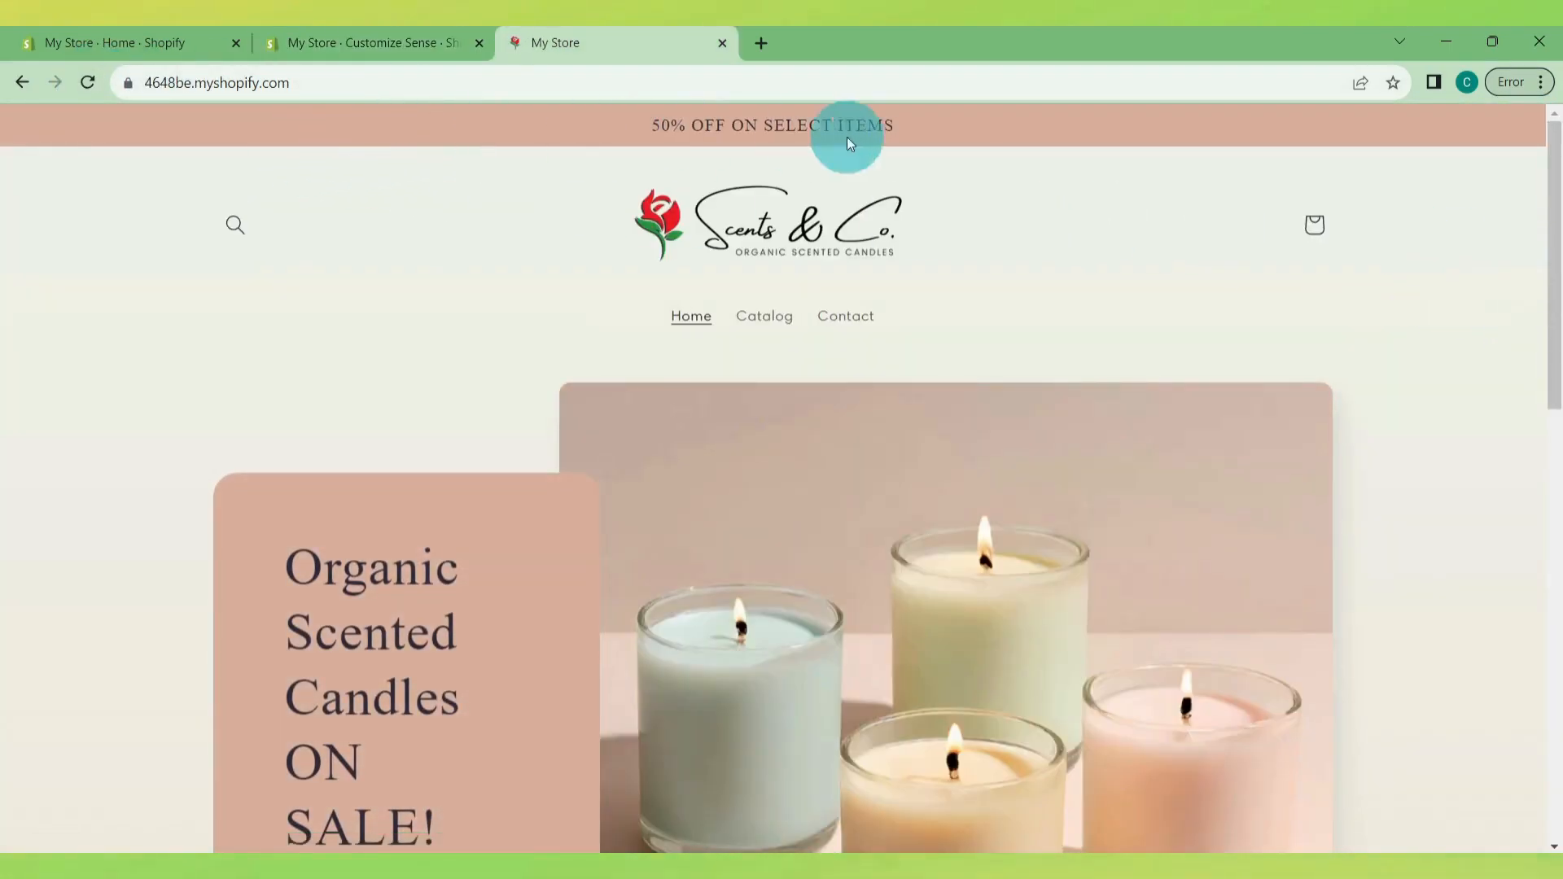
{"action": "left_click_drag", "start_coordinate": [1559, 161], "coordinate": [1555, 529]}
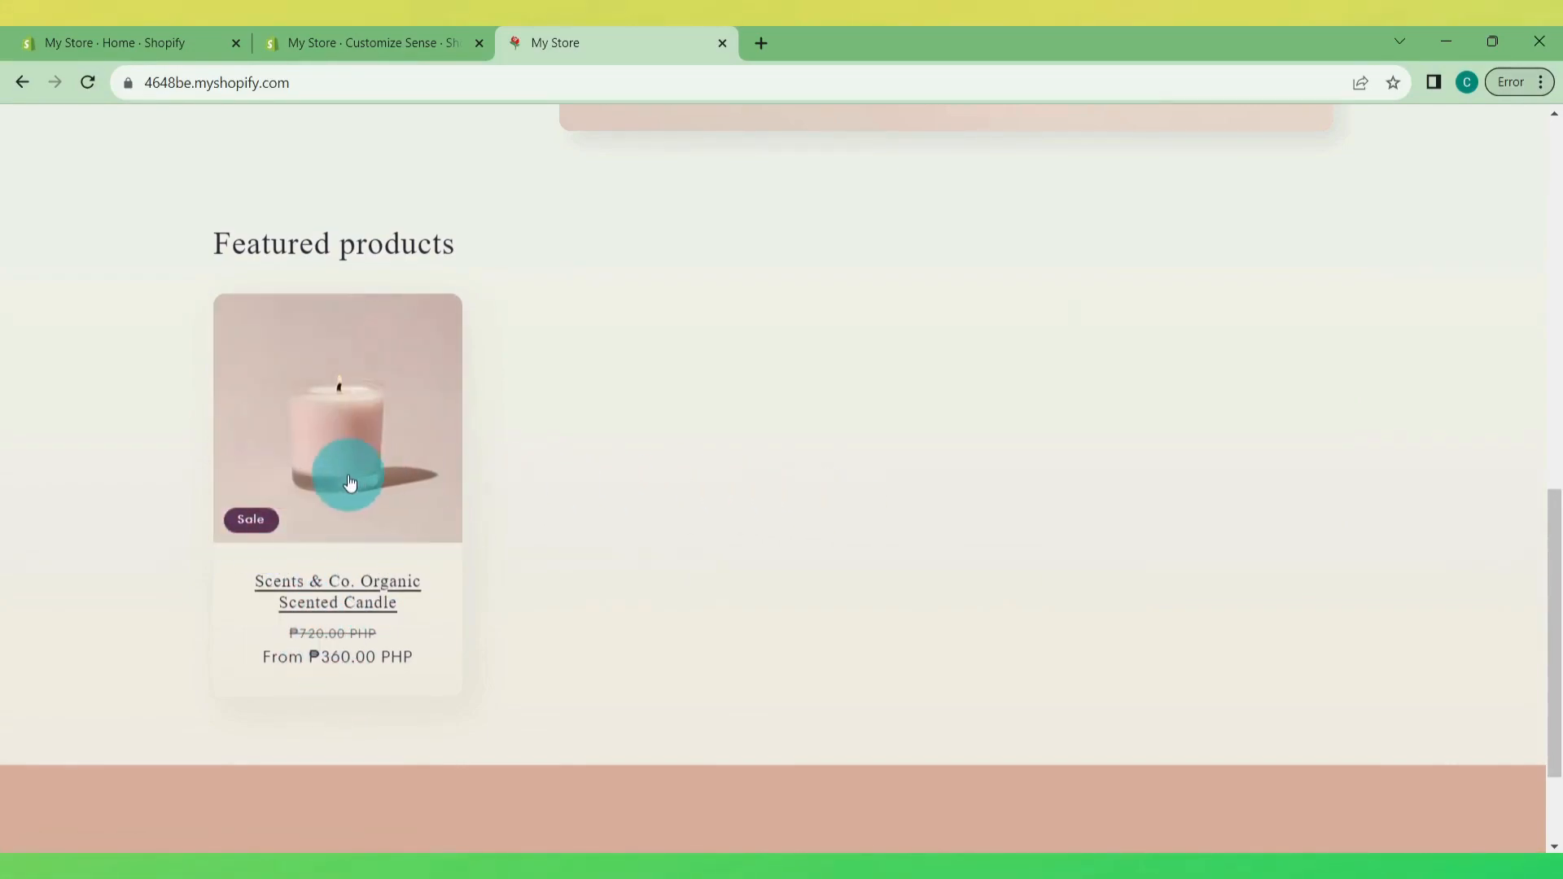
{"action": "left_click", "coordinate": [321, 585]}
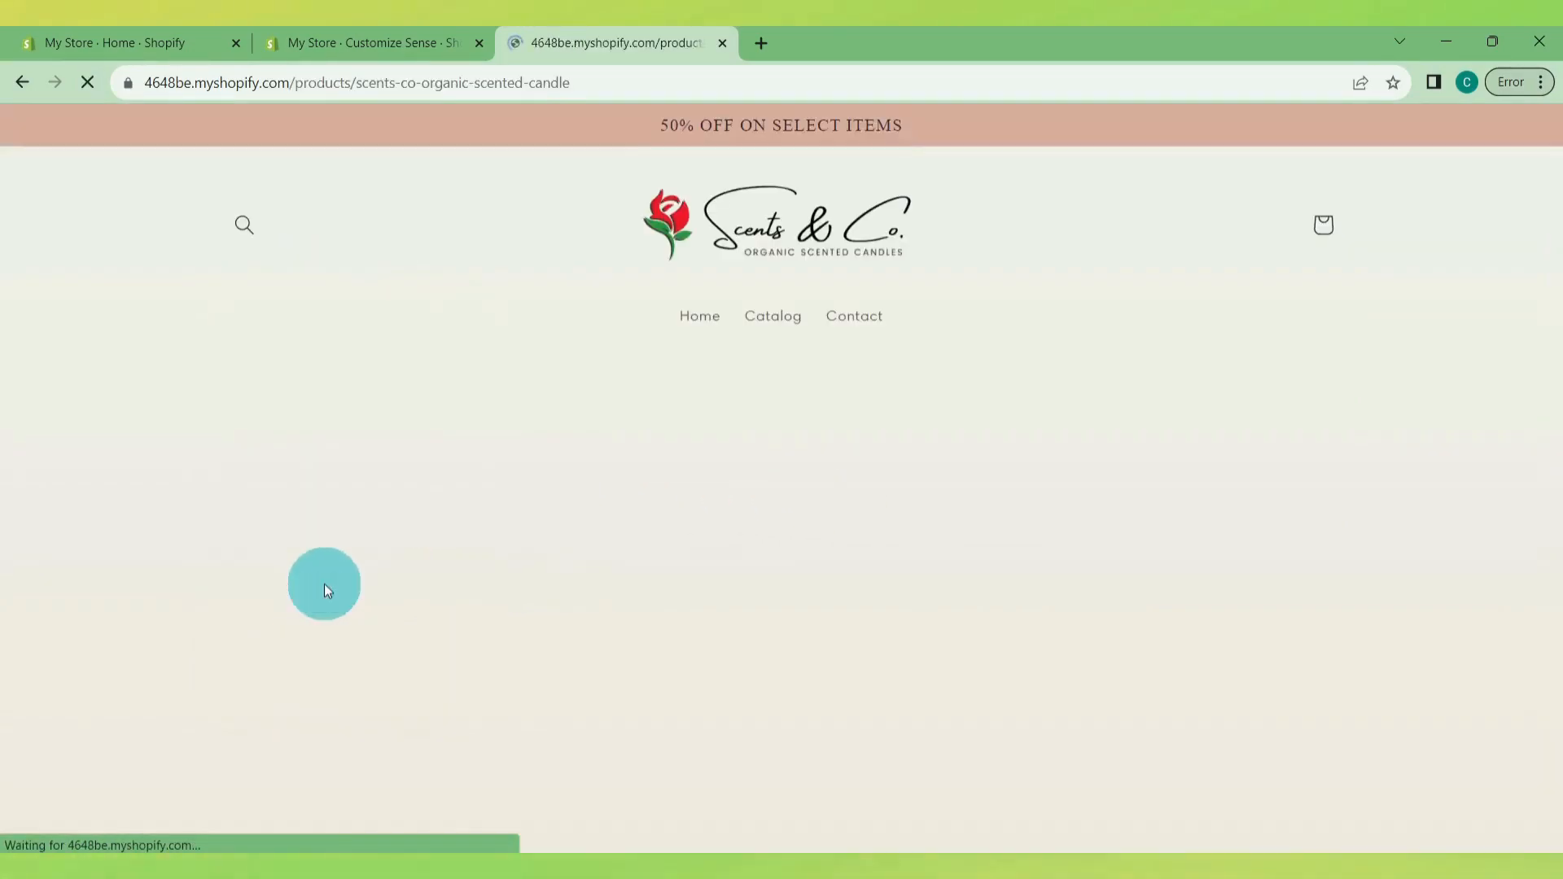
{"action": "left_click_drag", "start_coordinate": [1555, 272], "coordinate": [1555, 325]}
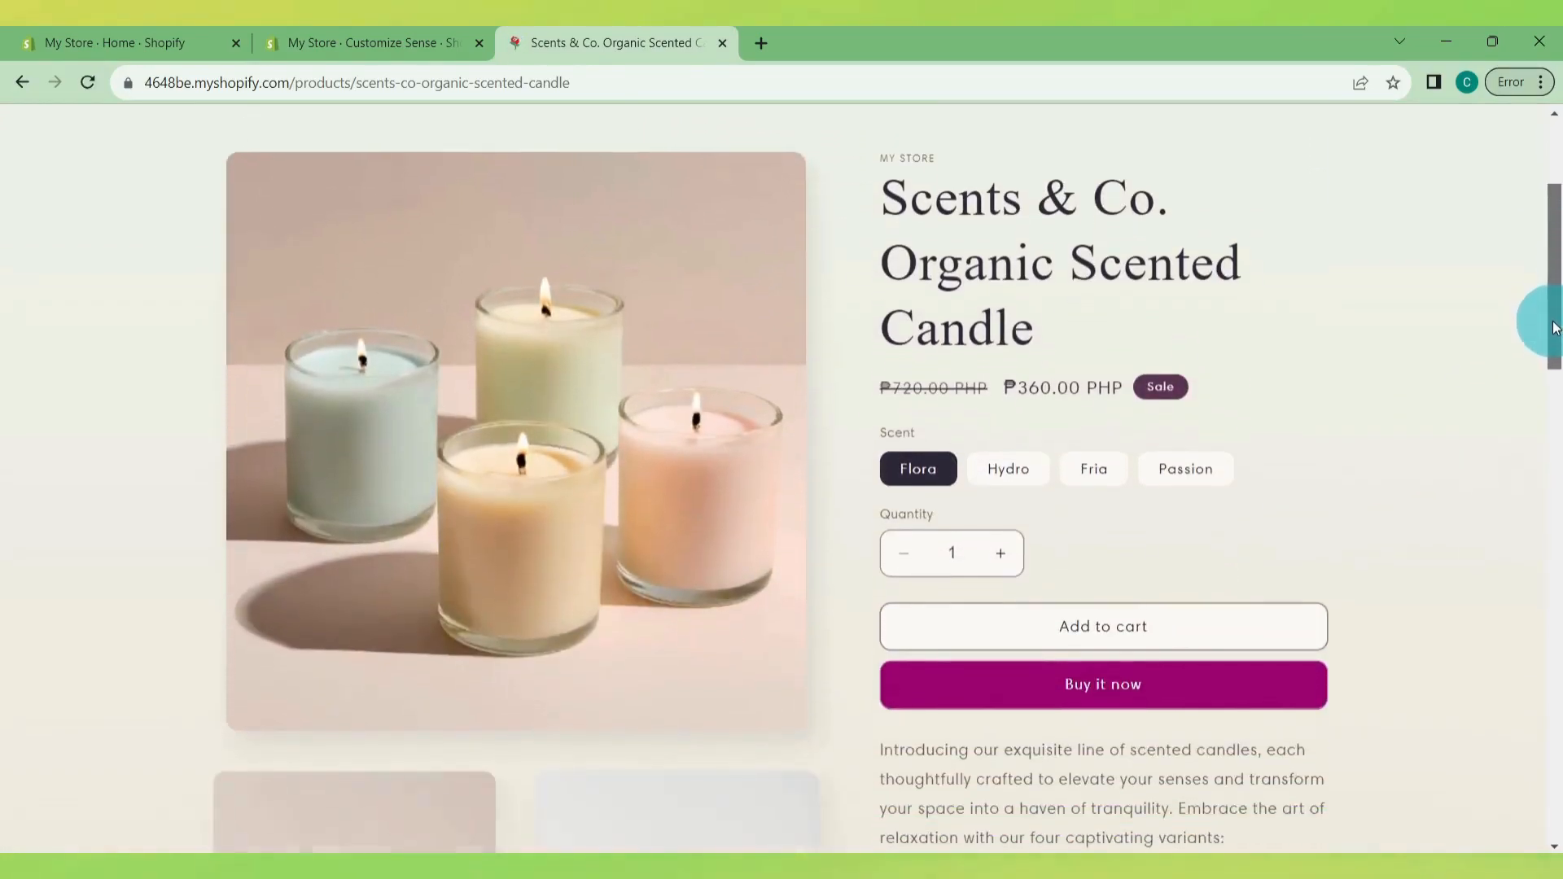
{"action": "left_click", "coordinate": [999, 478]}
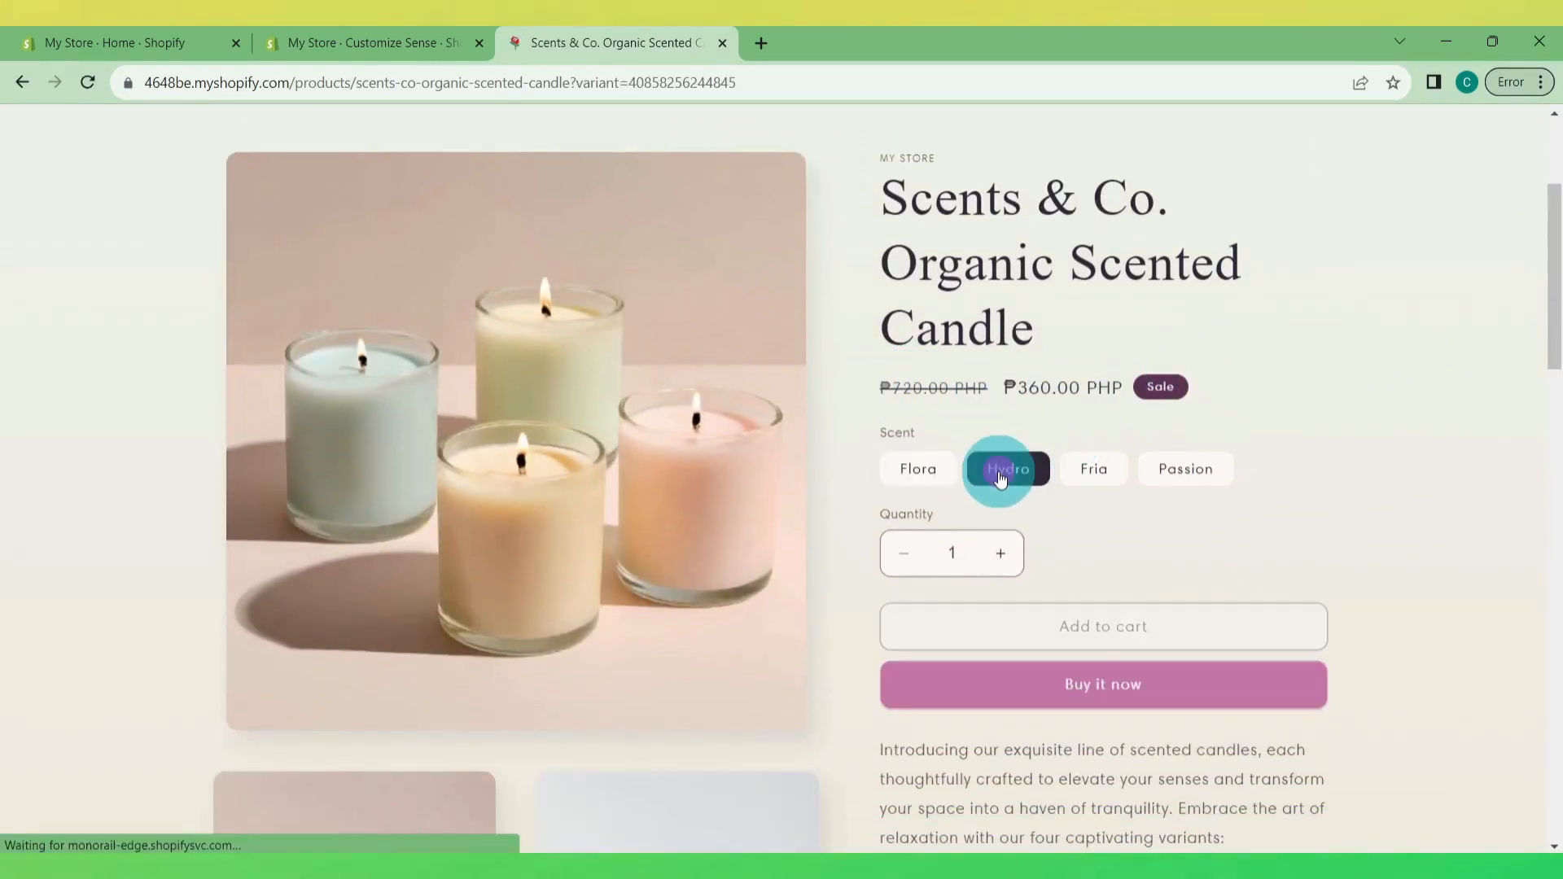
{"action": "left_click", "coordinate": [1088, 472]}
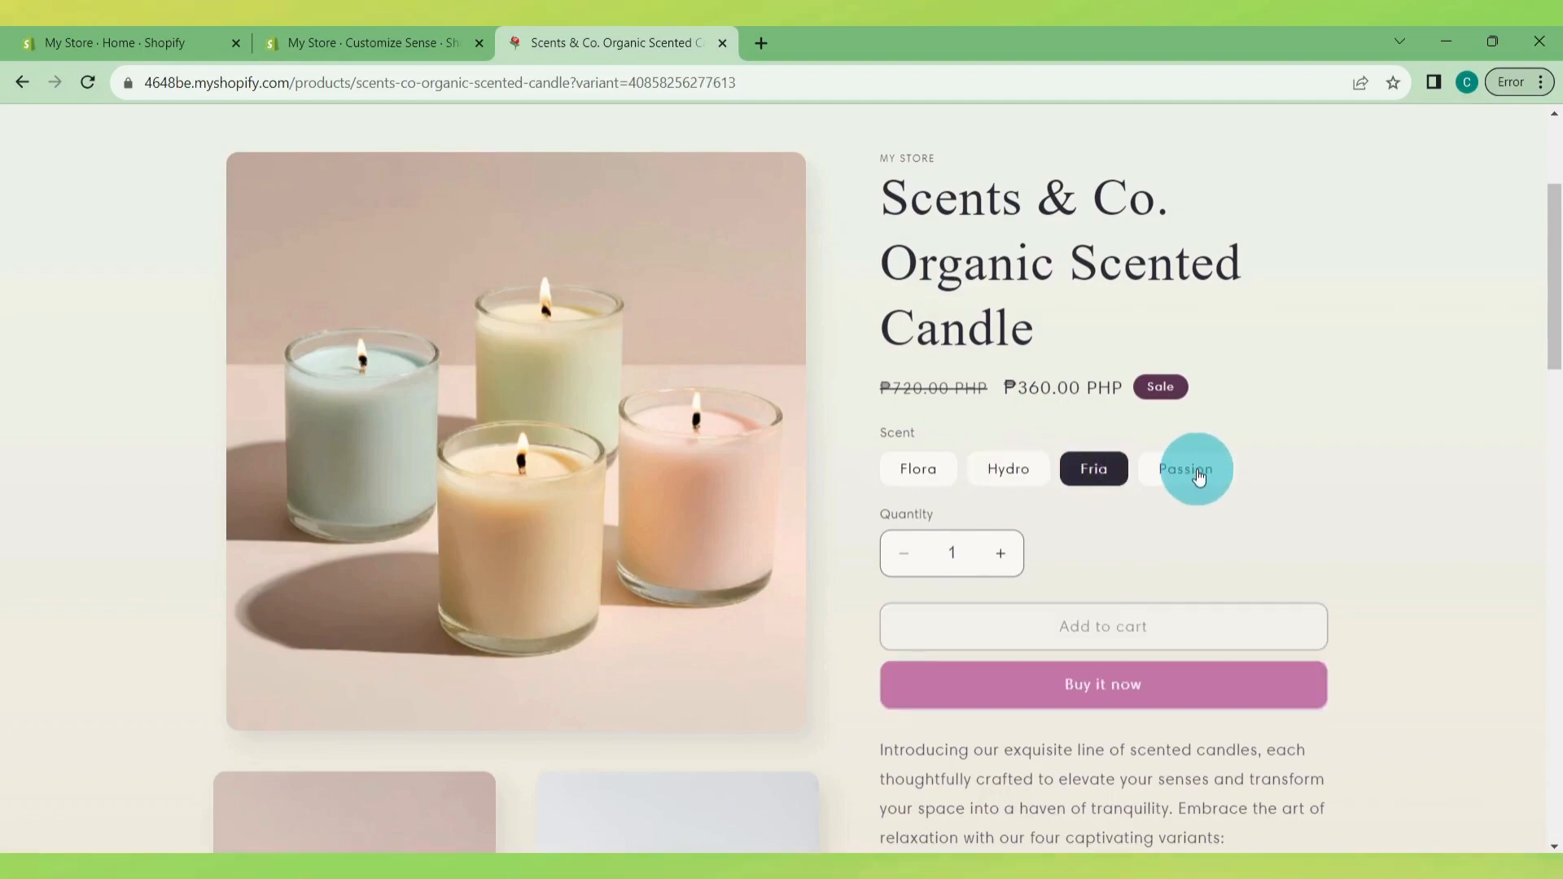
{"action": "left_click", "coordinate": [1190, 467]}
{"action": "mouse_move", "coordinate": [1555, 329]}
{"action": "left_mouse_down"}
{"action": "mouse_move", "coordinate": [1558, 763]}
{"action": "mouse_move", "coordinate": [1558, 305]}
{"action": "left_mouse_up"}
Step: Assign the candle product's variant images, white for Flora, blue for Hydro, green for Fria and pink for Passion, and save the product
{"action": "left_click", "coordinate": [129, 245]}
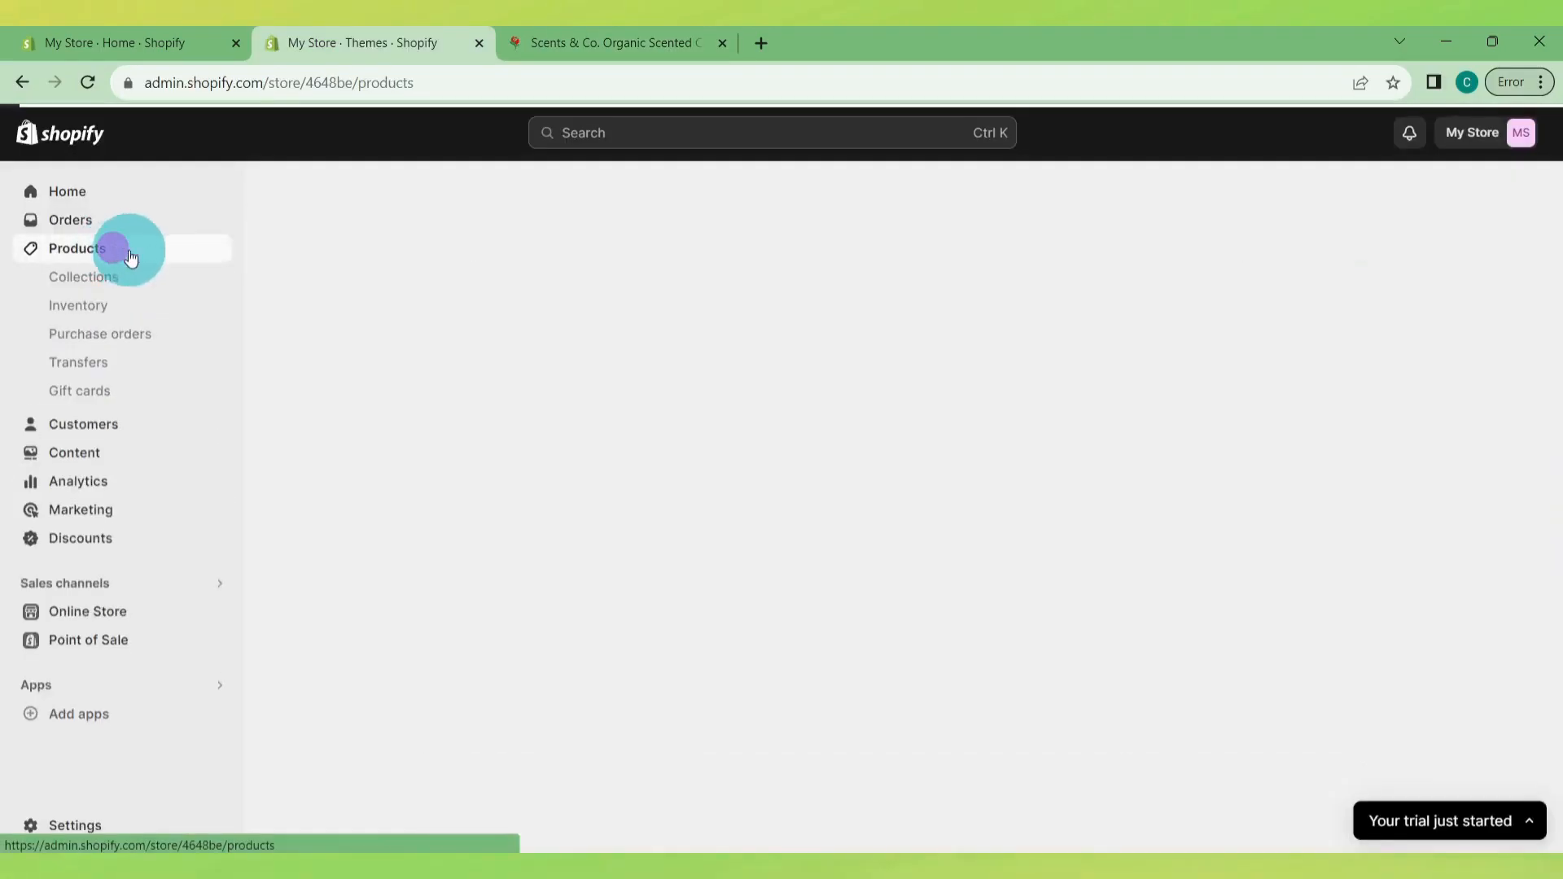
{"action": "left_click", "coordinate": [500, 350]}
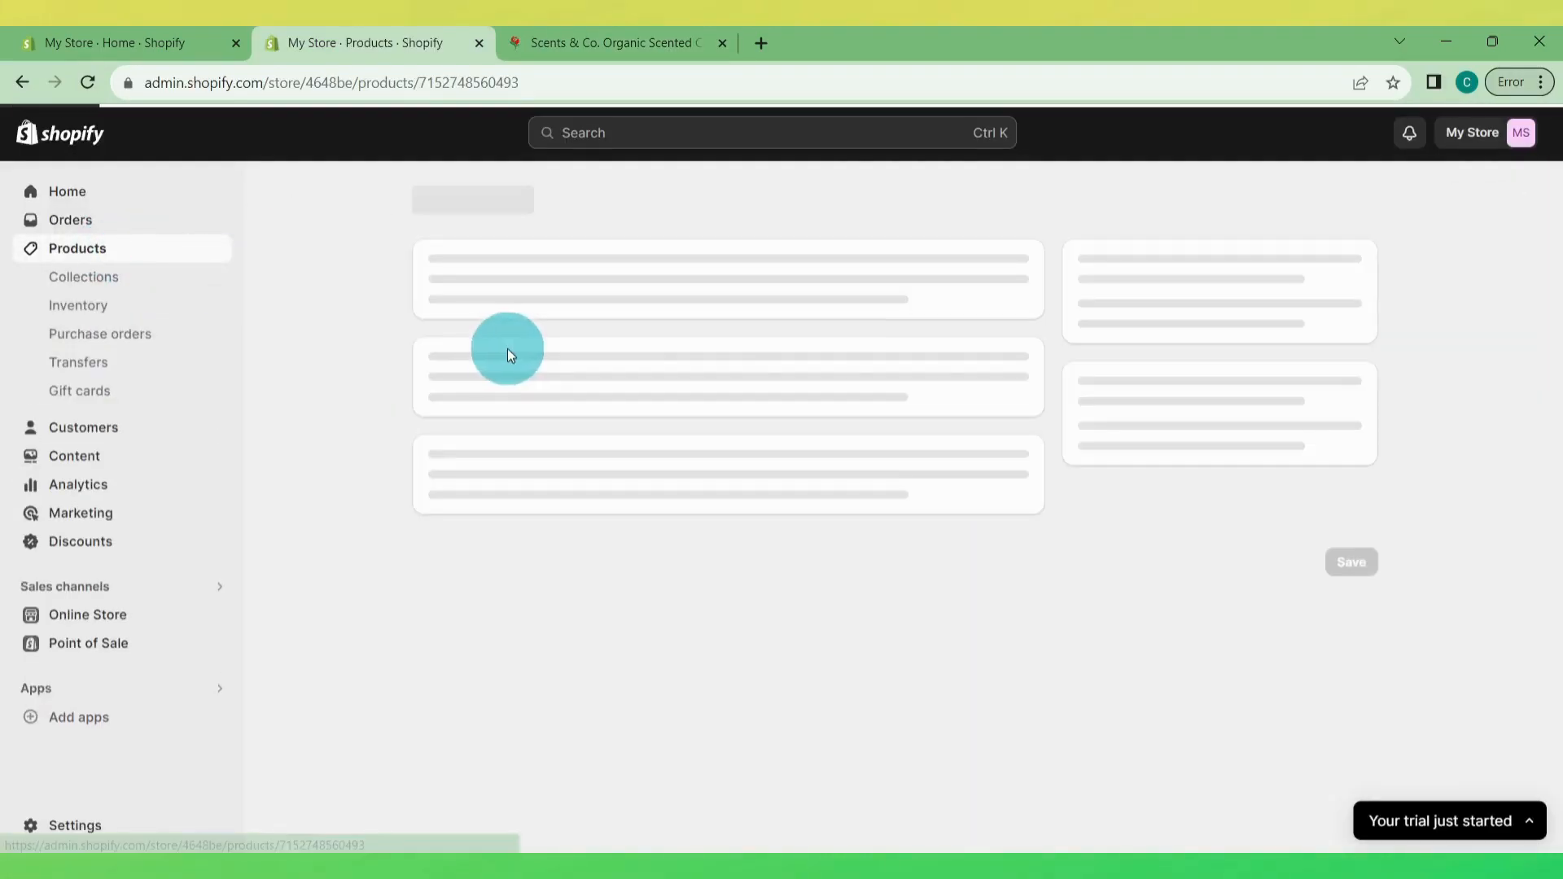
{"action": "scroll", "coordinate": [1524, 516], "scroll_direction": "down", "scroll_amount": 10}
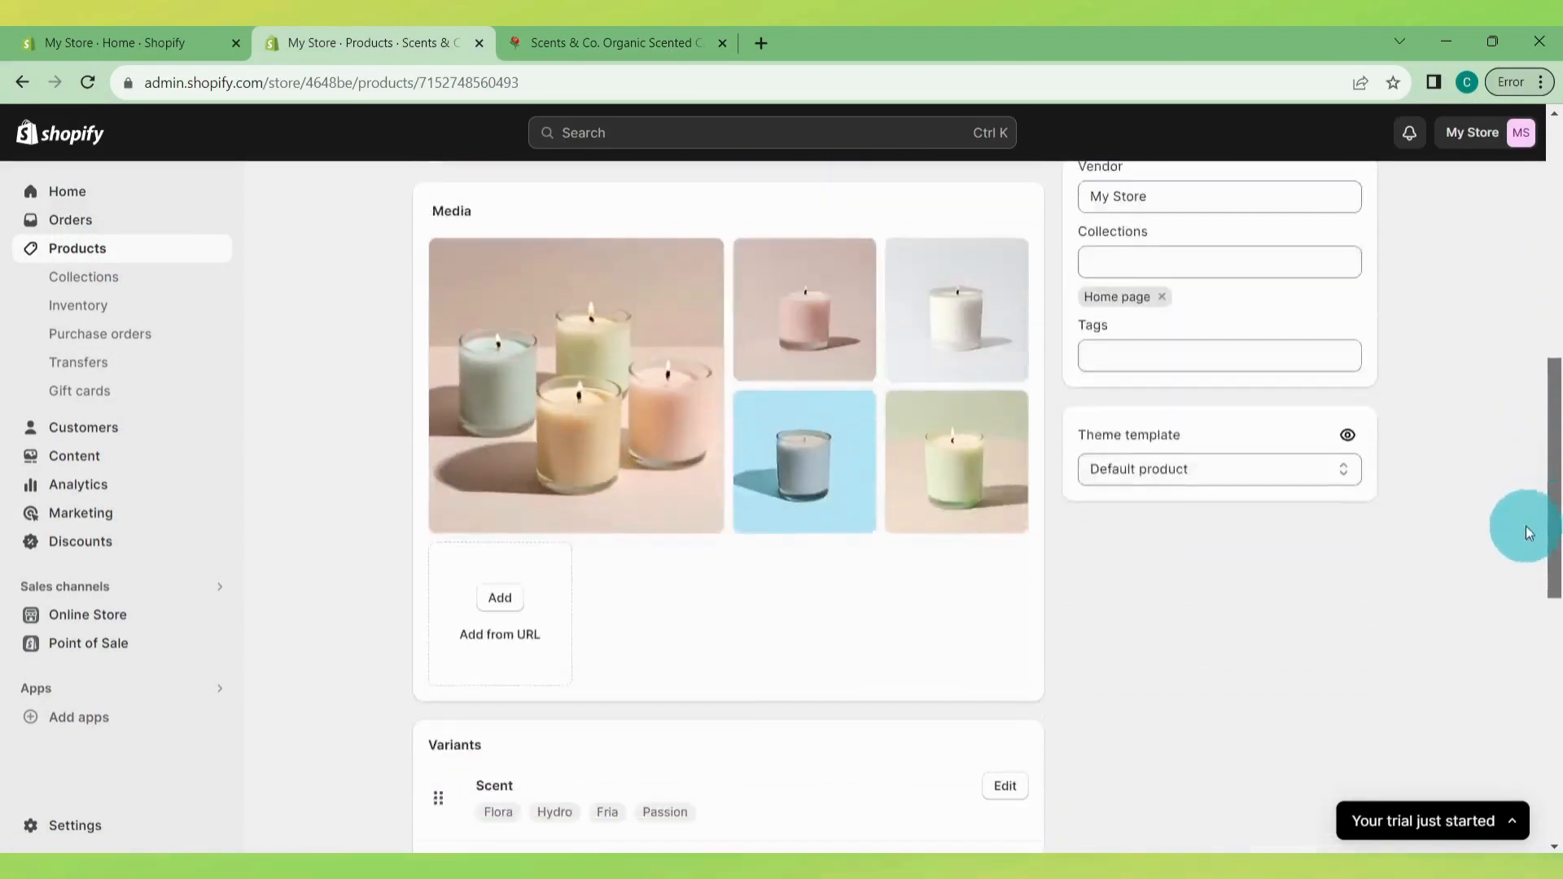
{"action": "scroll", "coordinate": [1517, 661], "scroll_direction": "down", "scroll_amount": 2}
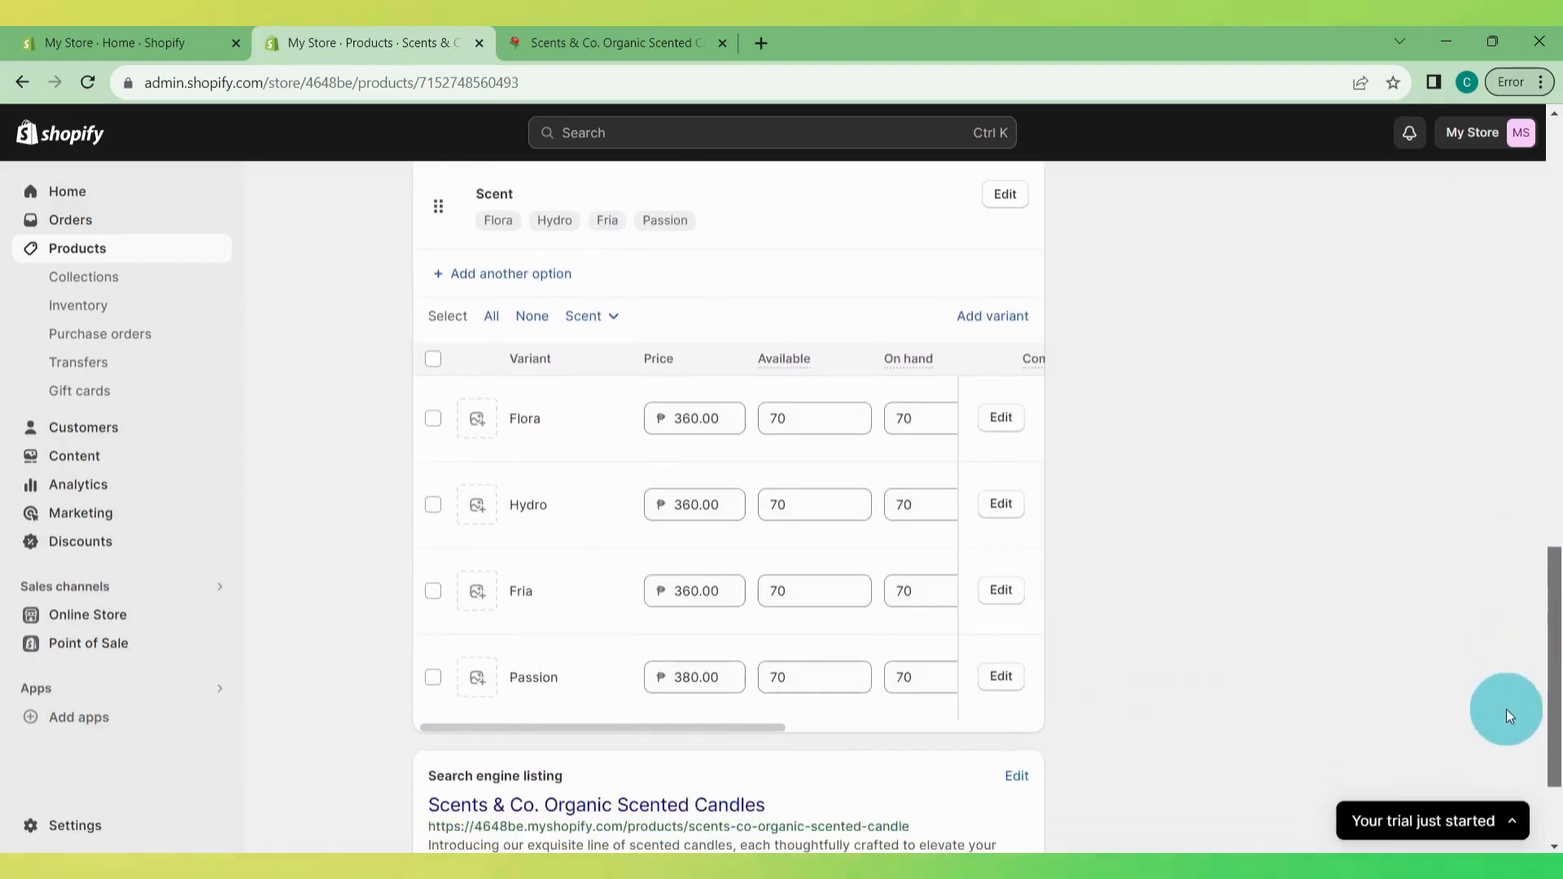
{"action": "left_click", "coordinate": [482, 427]}
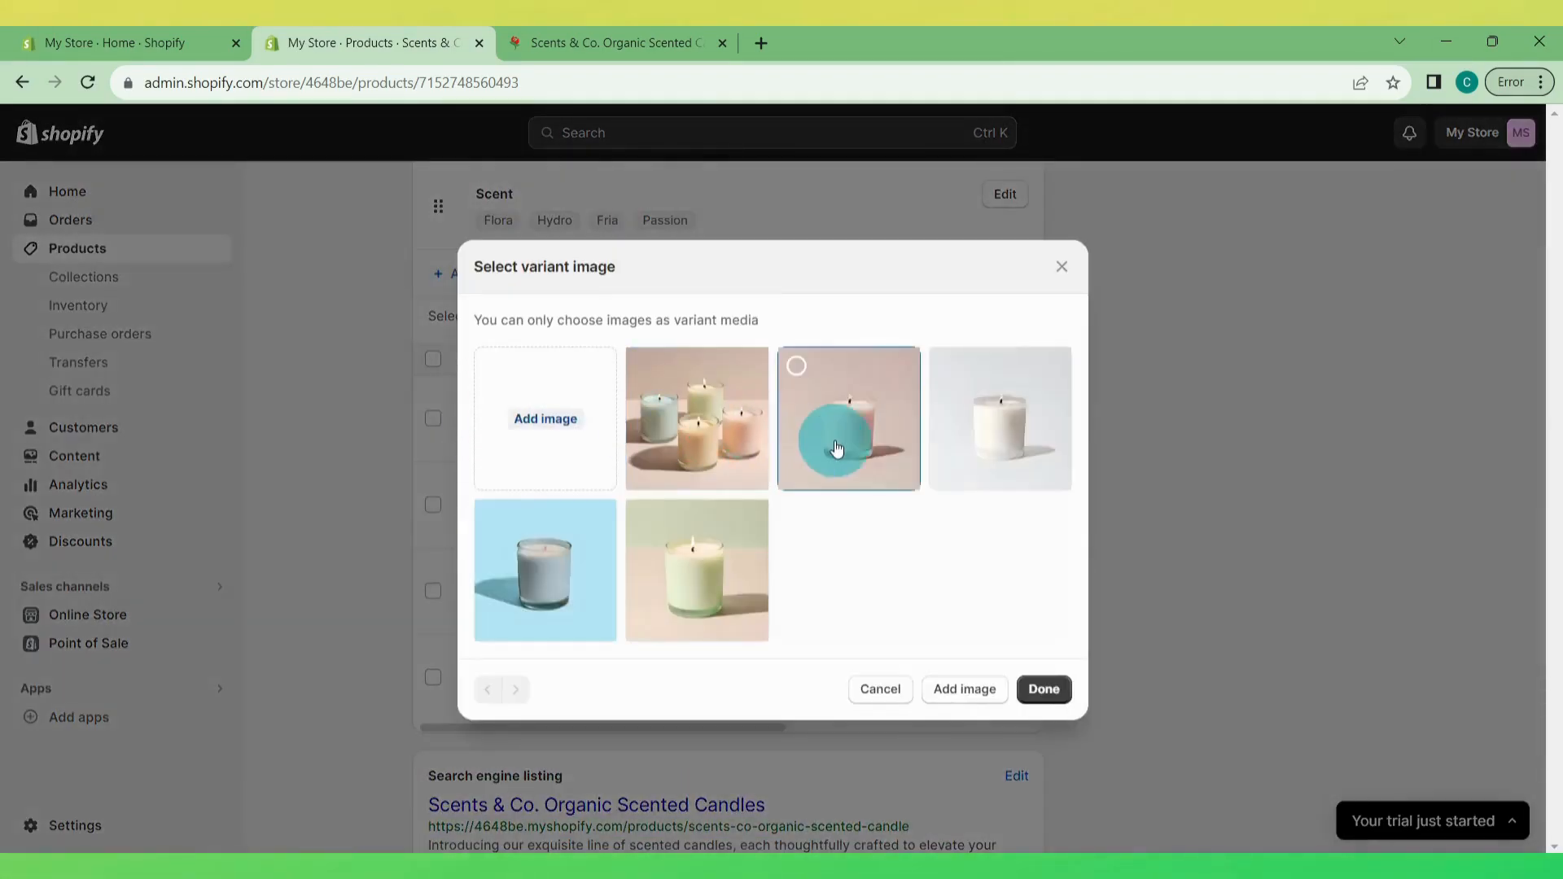
{"action": "left_click", "coordinate": [1014, 456]}
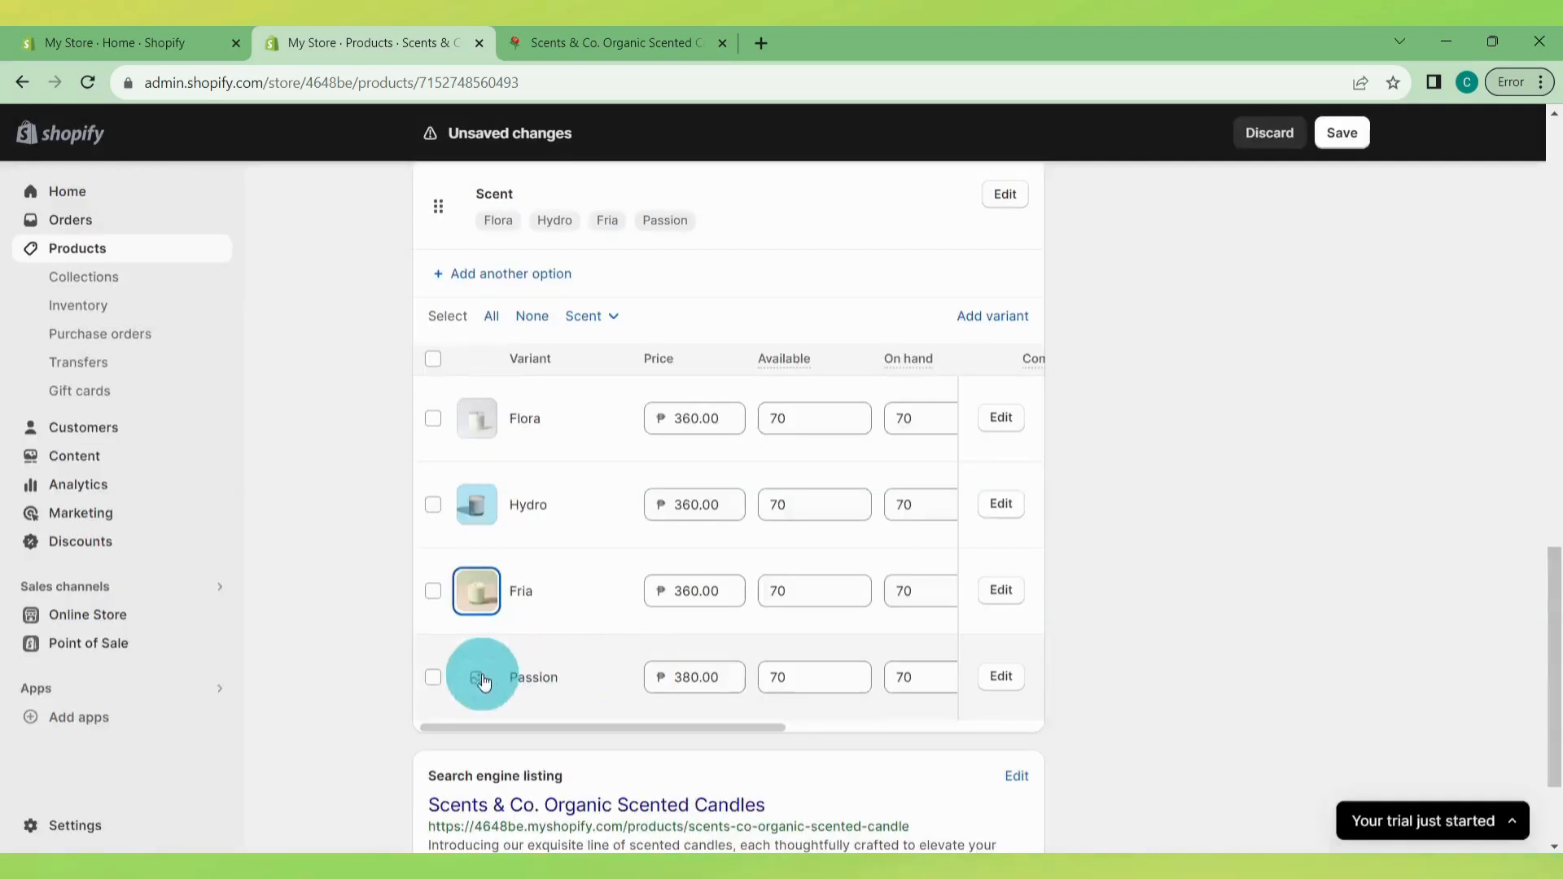
{"action": "left_click", "coordinate": [481, 672]}
{"action": "left_click", "coordinate": [894, 441]}
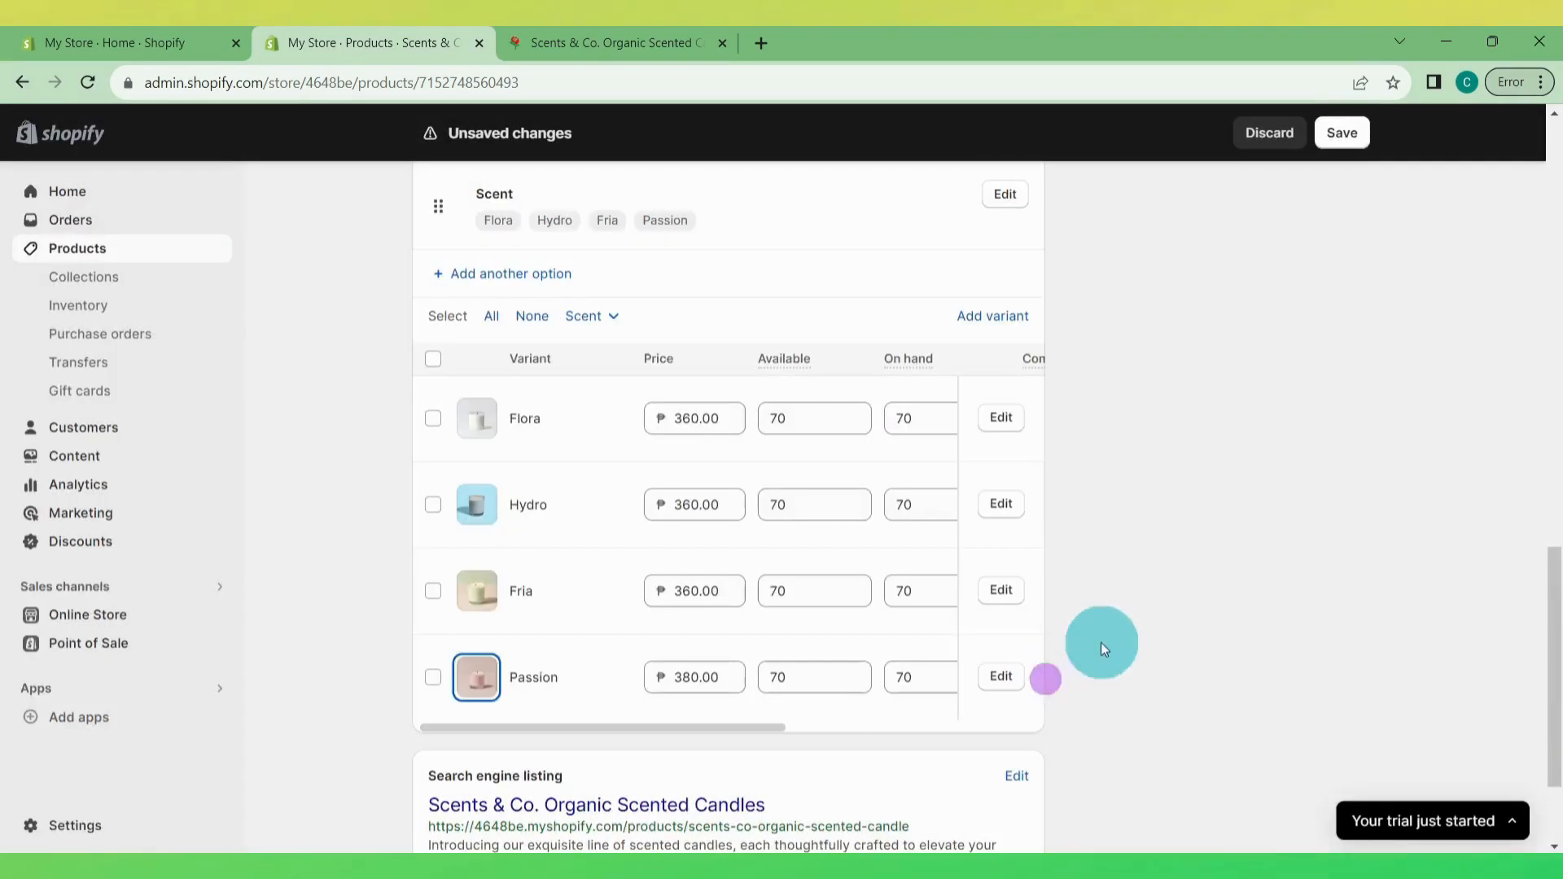
{"action": "left_click", "coordinate": [1342, 132]}
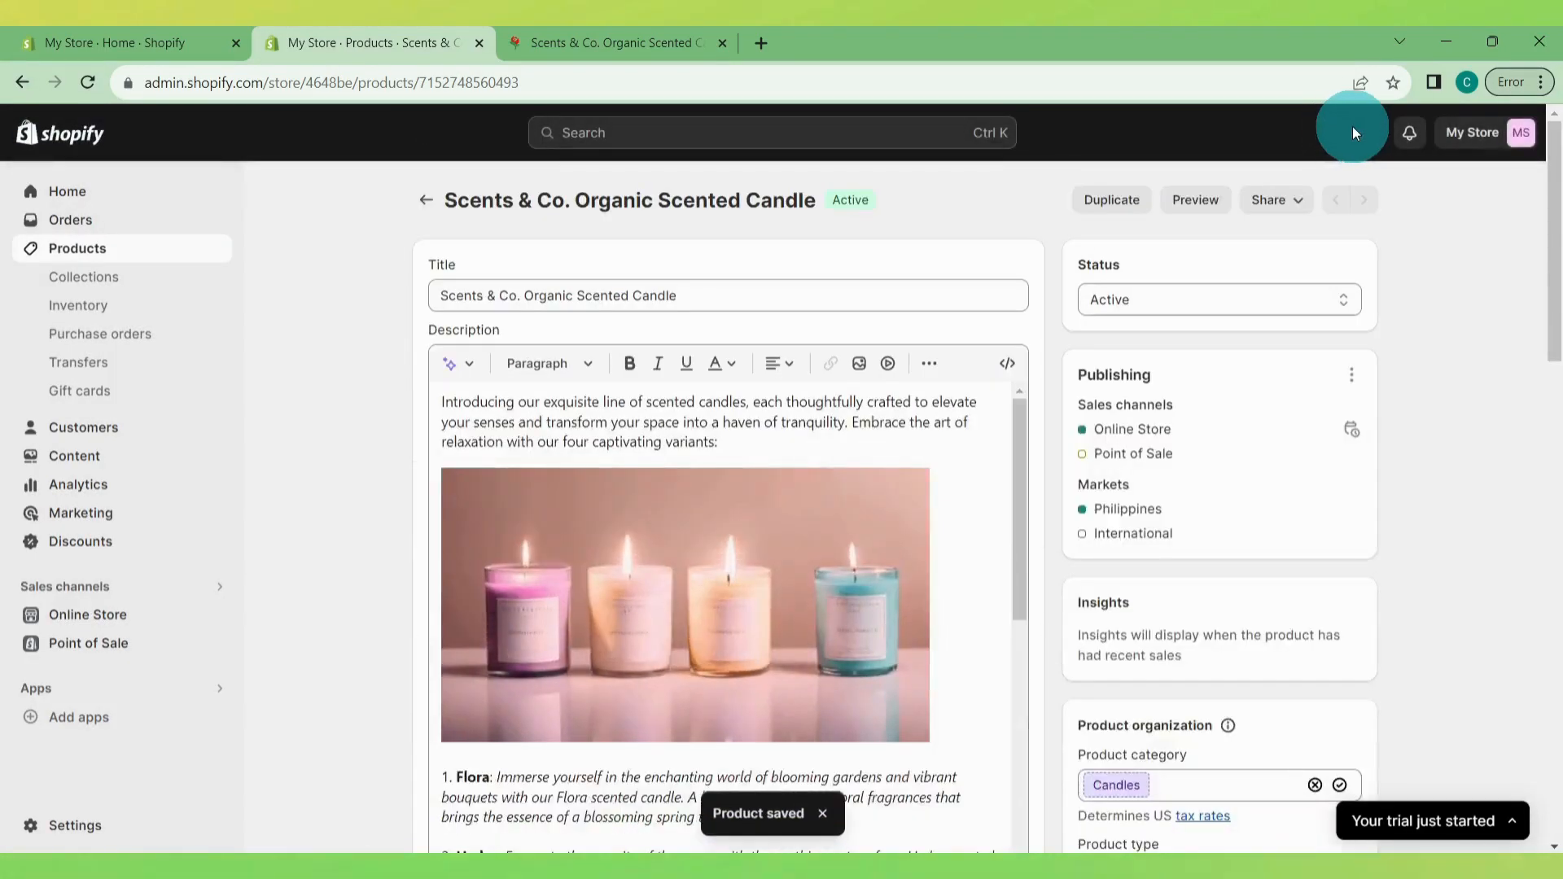
Step: Reload the storefront's candle page, check the pictures of the Hydro, Fria and Passion variants, and look over the home page's featured products
{"action": "left_click", "coordinate": [617, 43]}
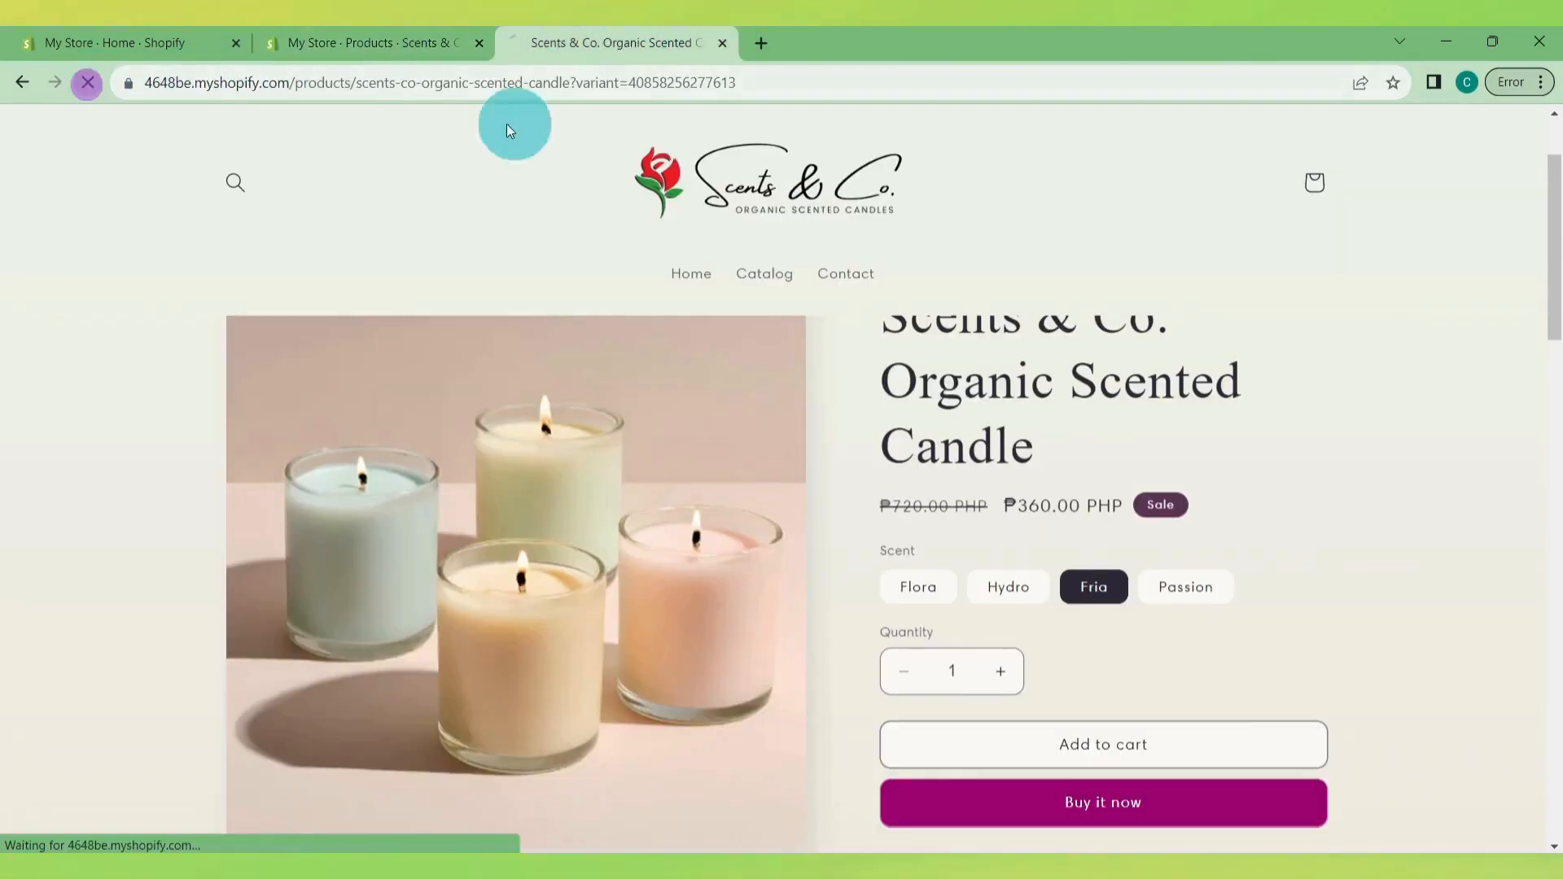
{"action": "scroll", "coordinate": [1551, 242], "scroll_direction": "down", "scroll_amount": 3}
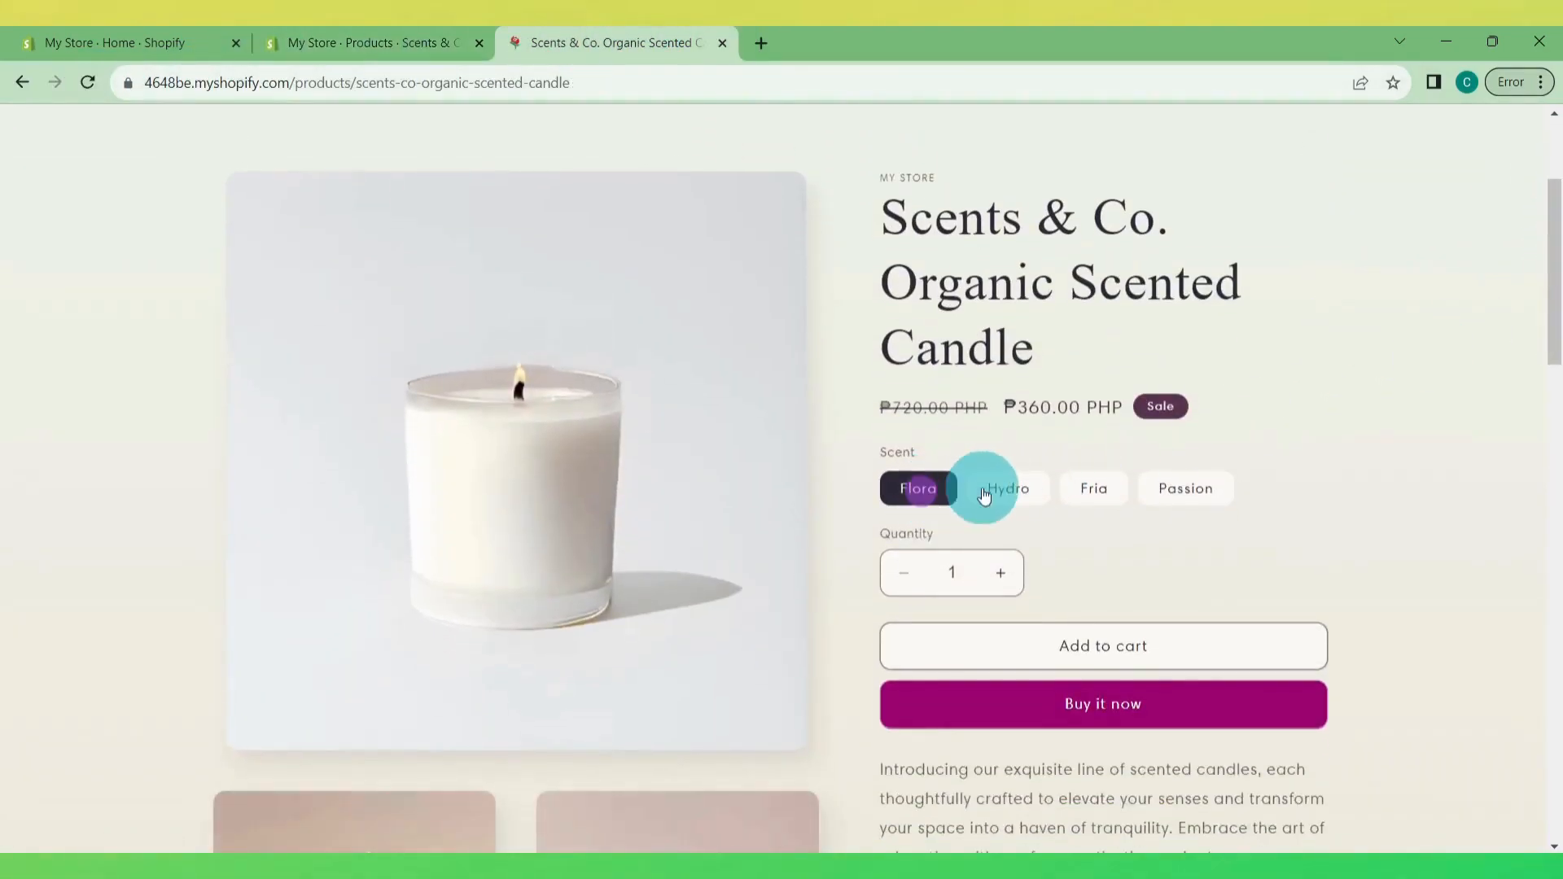
{"action": "left_click", "coordinate": [1018, 489]}
{"action": "scroll", "coordinate": [1017, 488], "scroll_direction": "down", "scroll_amount": 1}
{"action": "left_click", "coordinate": [1091, 438]}
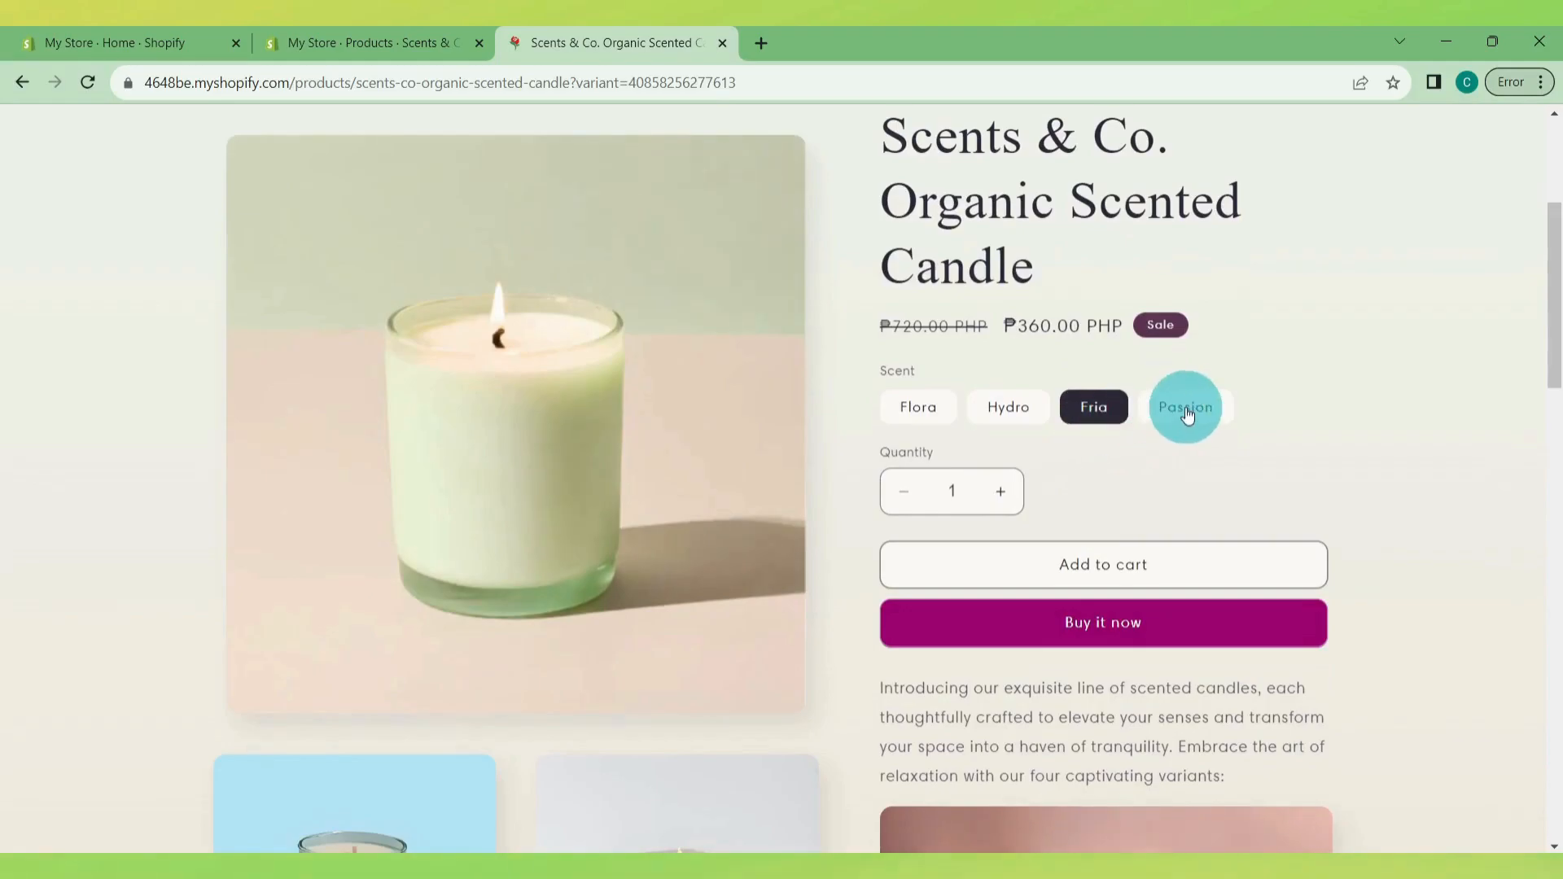
{"action": "left_click", "coordinate": [1186, 412]}
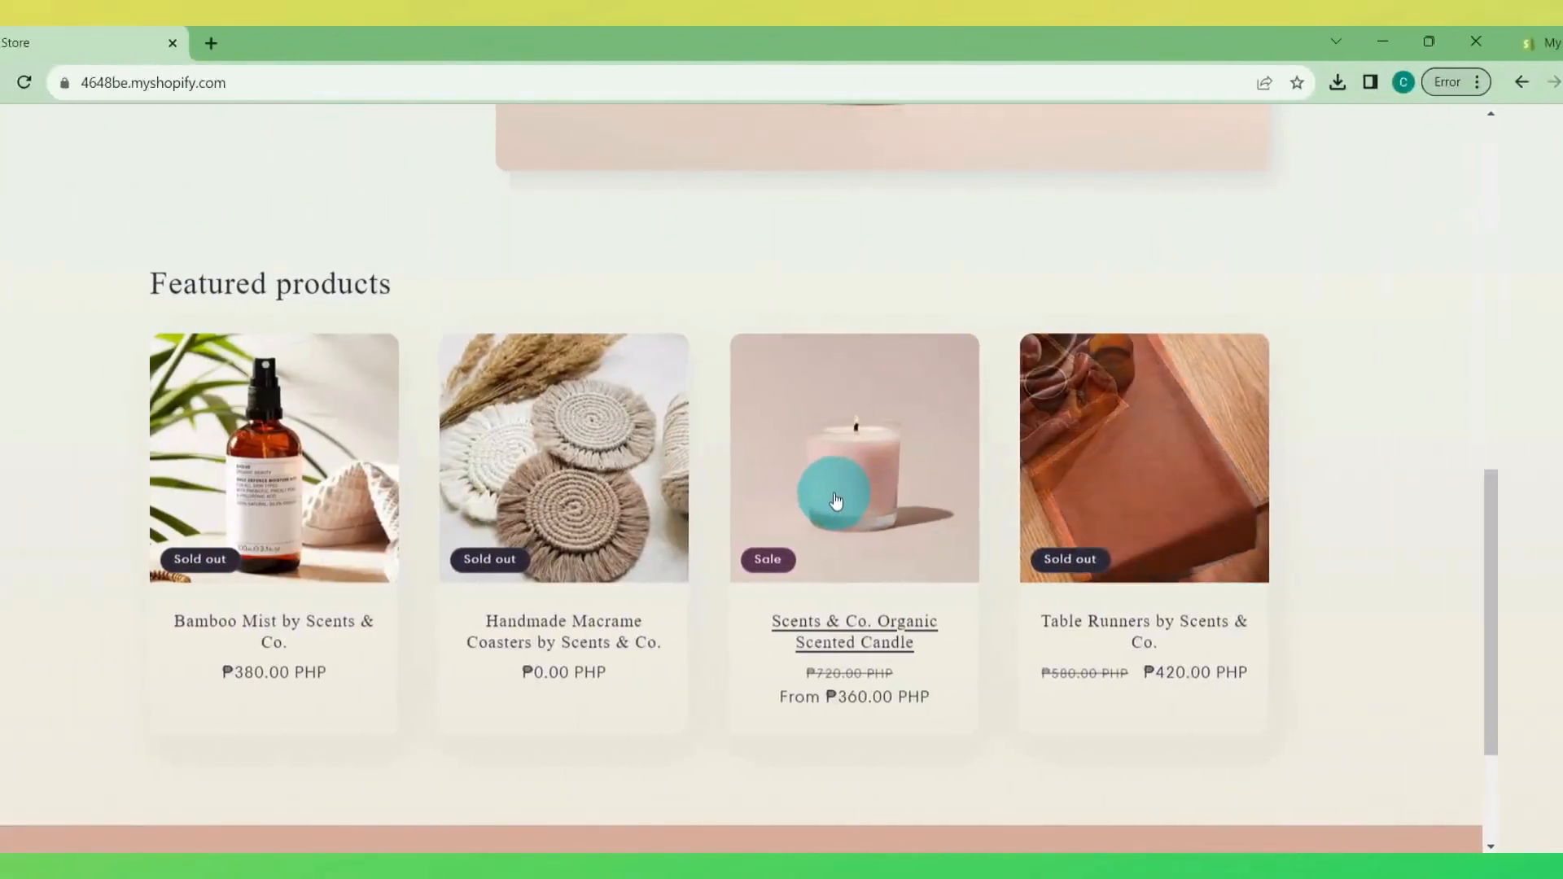
{"action": "scroll", "coordinate": [895, 501], "scroll_direction": "up", "scroll_amount": 4}
{"action": "scroll", "coordinate": [898, 497], "scroll_direction": "down", "scroll_amount": 5}
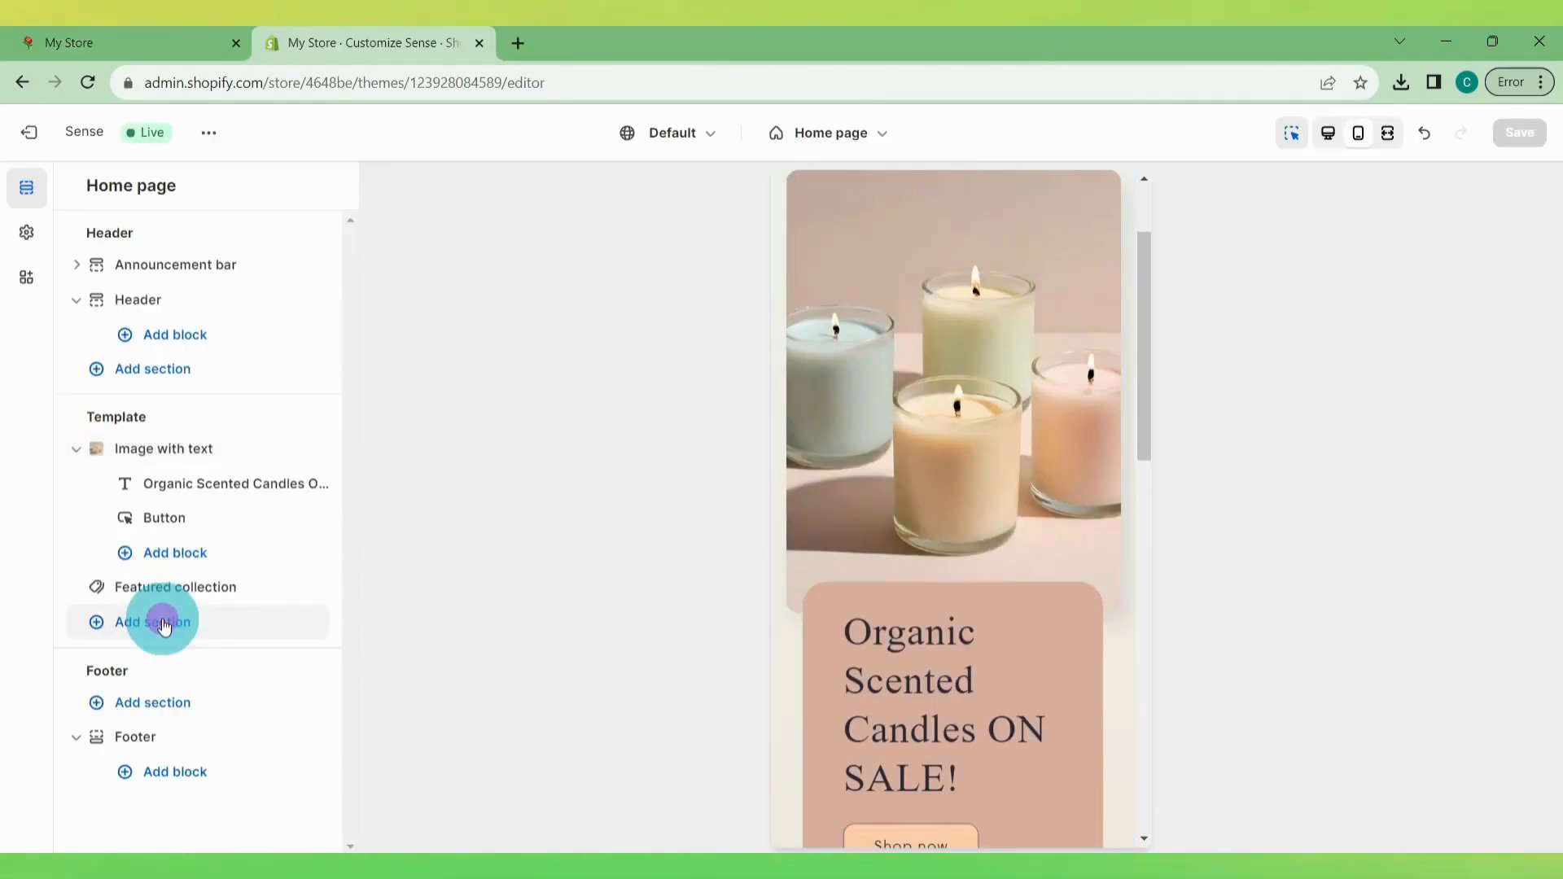
Step: Add a Featured product section to the home page template and choose the Scents & Co. Organic Scented Candle for it
{"action": "left_click", "coordinate": [163, 625]}
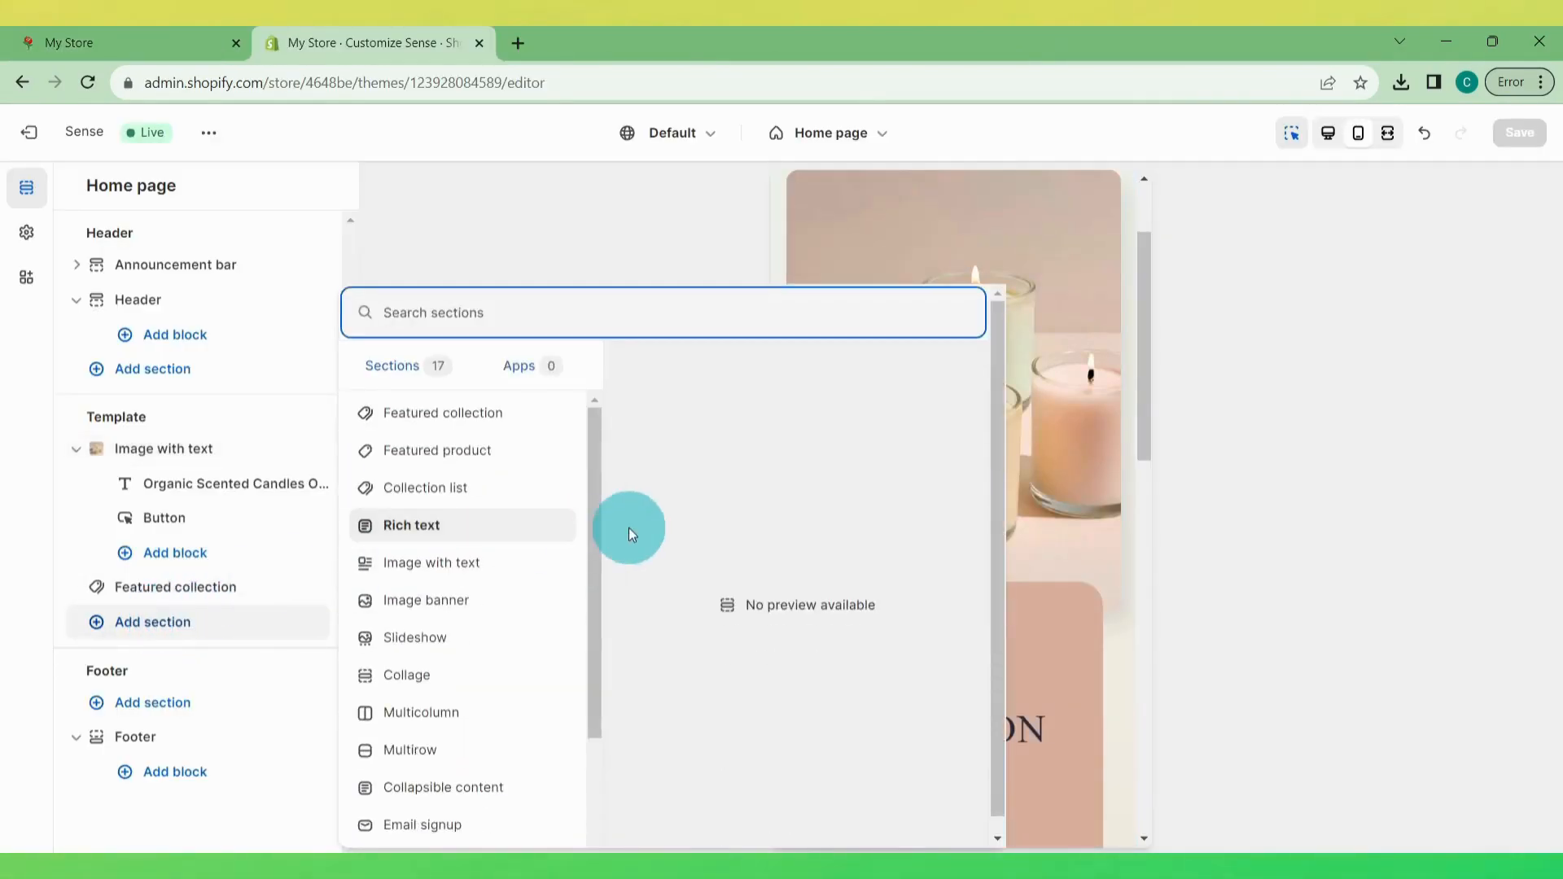
{"action": "left_click", "coordinate": [532, 453]}
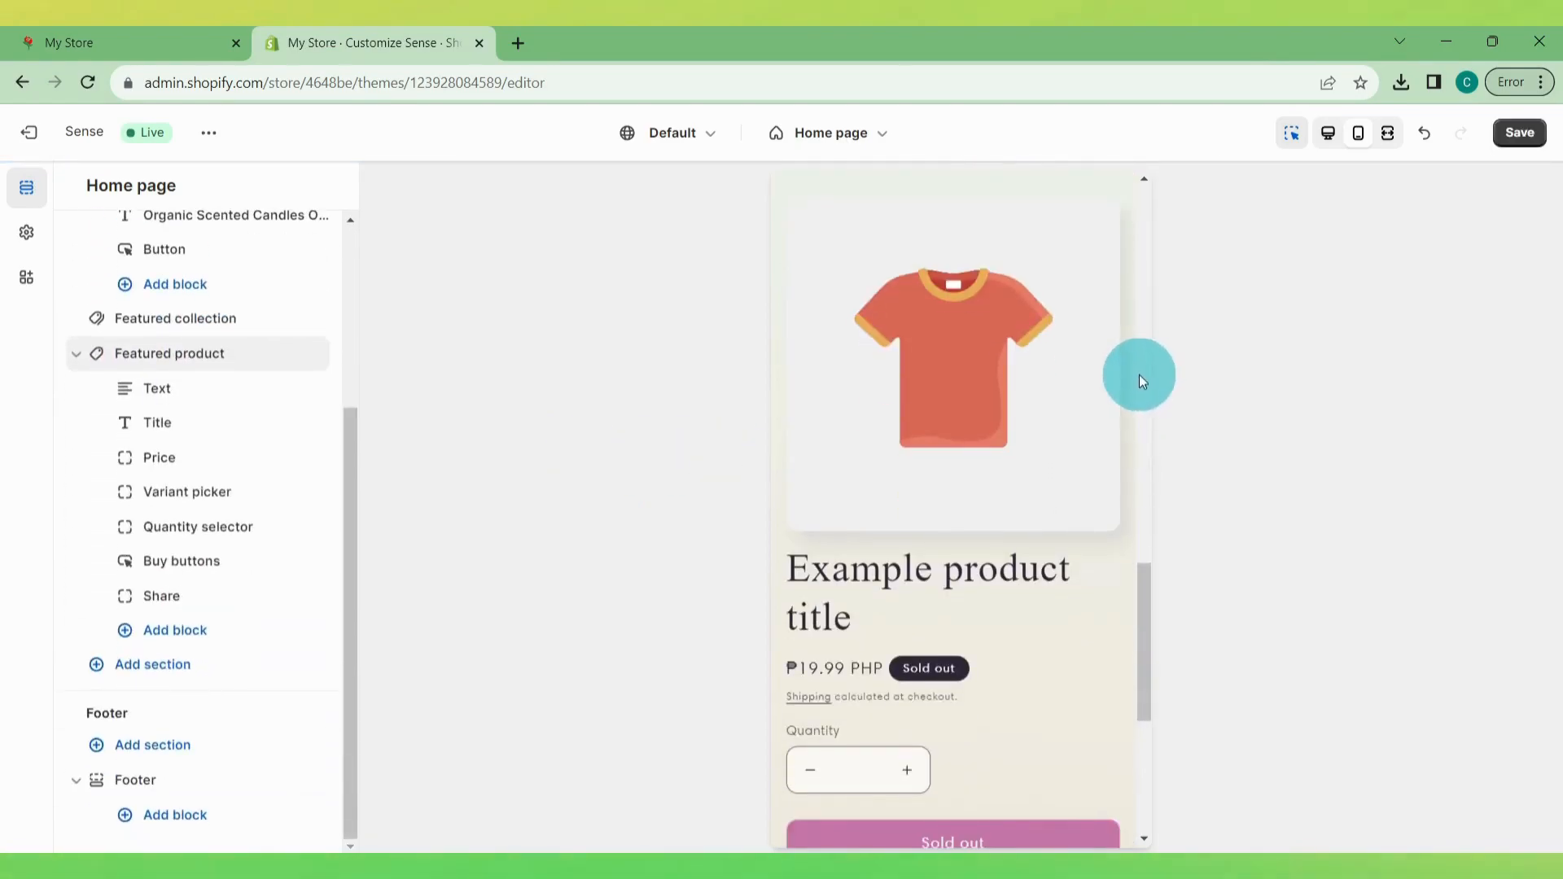
{"action": "left_click", "coordinate": [205, 356]}
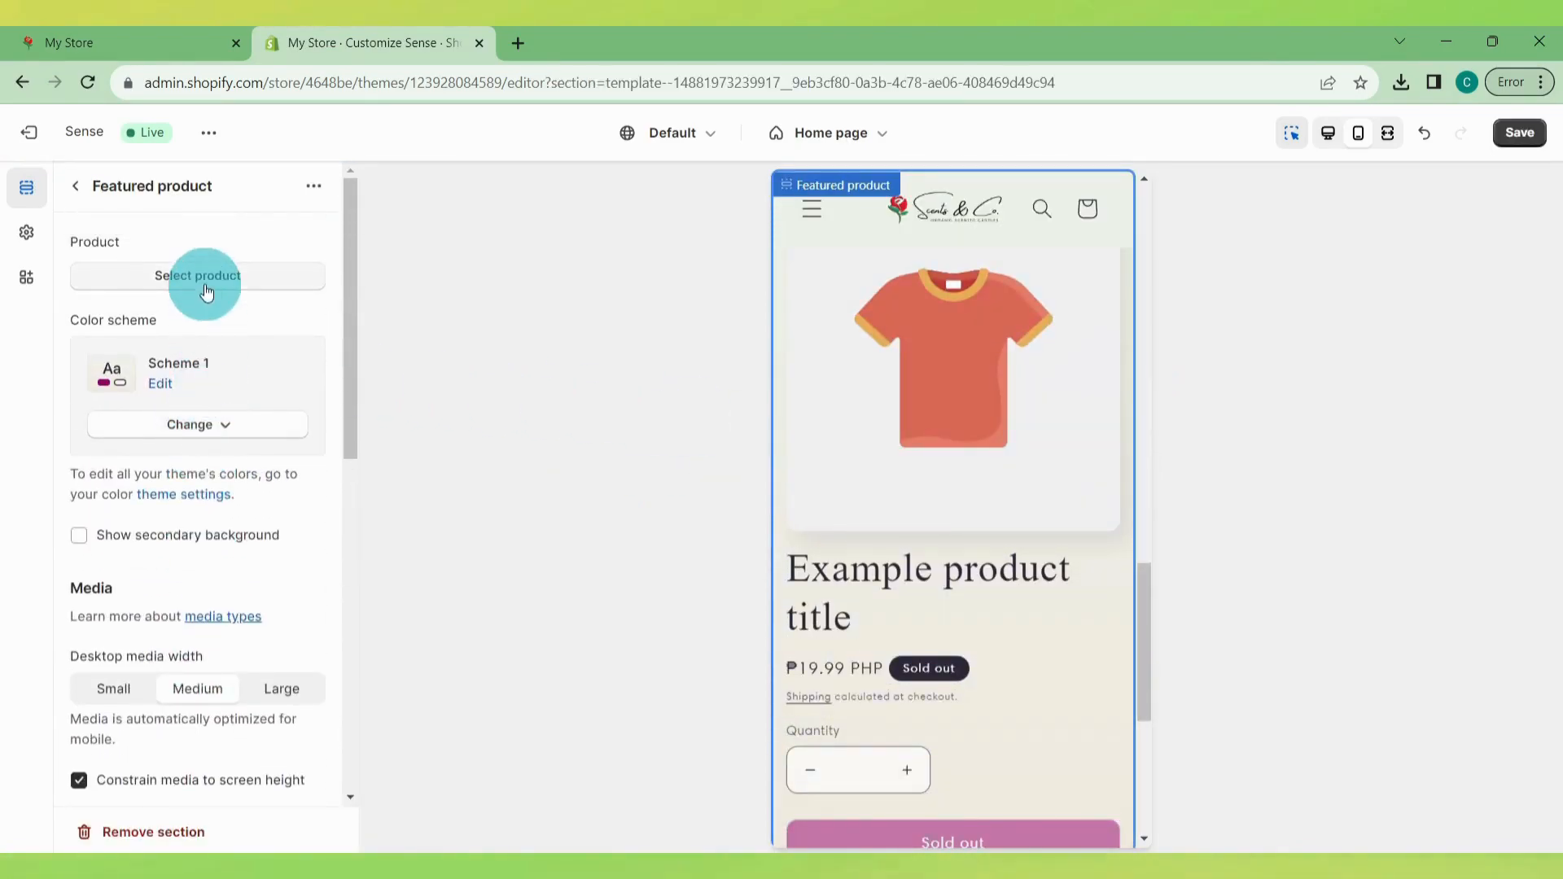
{"action": "left_click", "coordinate": [207, 292]}
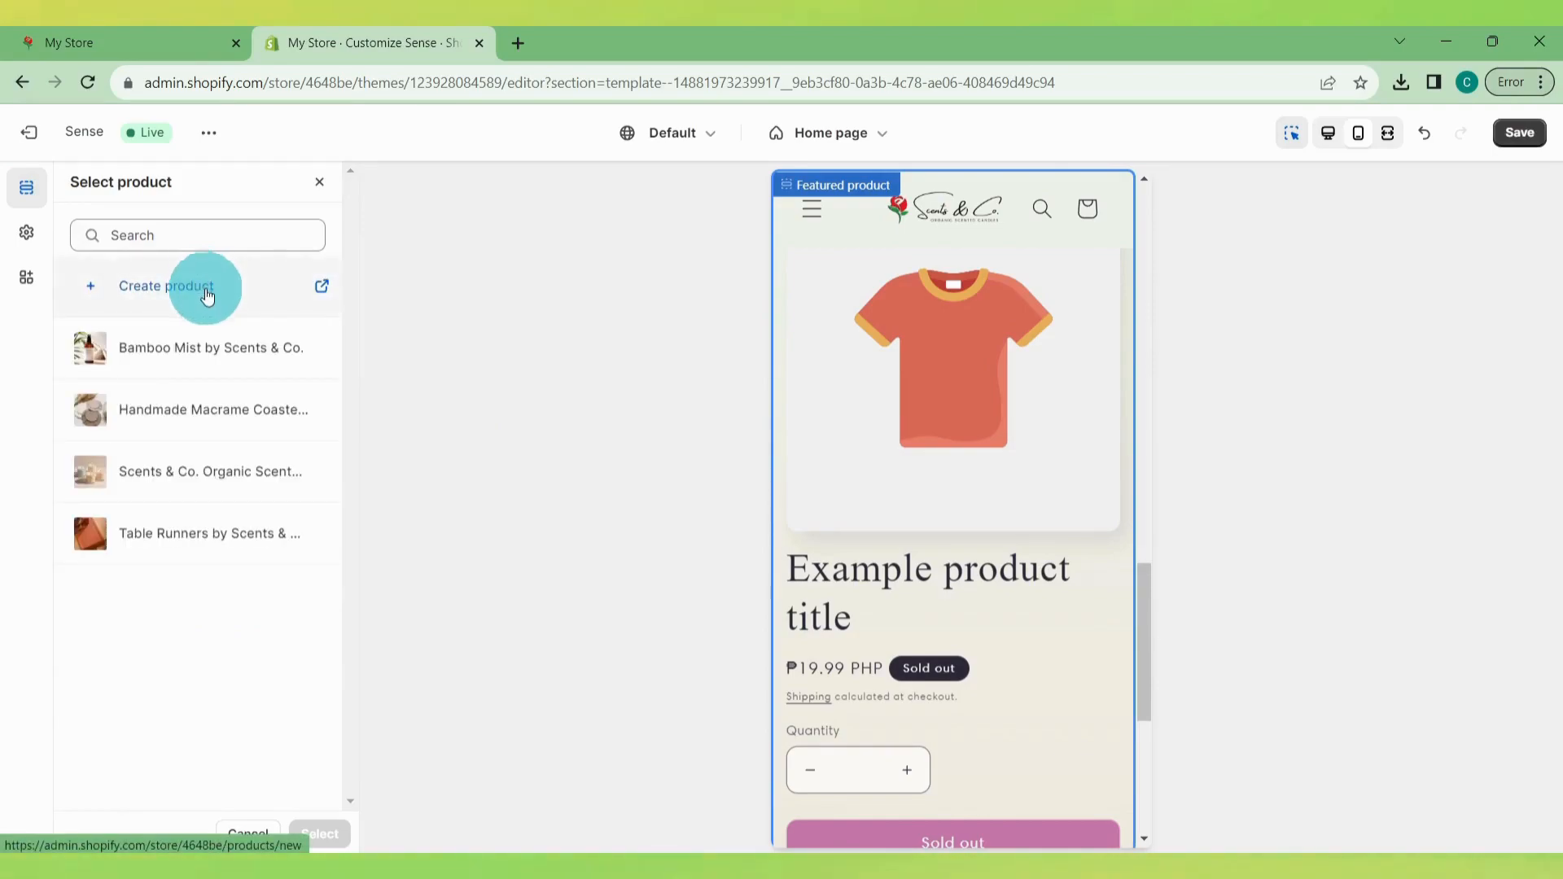
{"action": "left_click", "coordinate": [227, 470]}
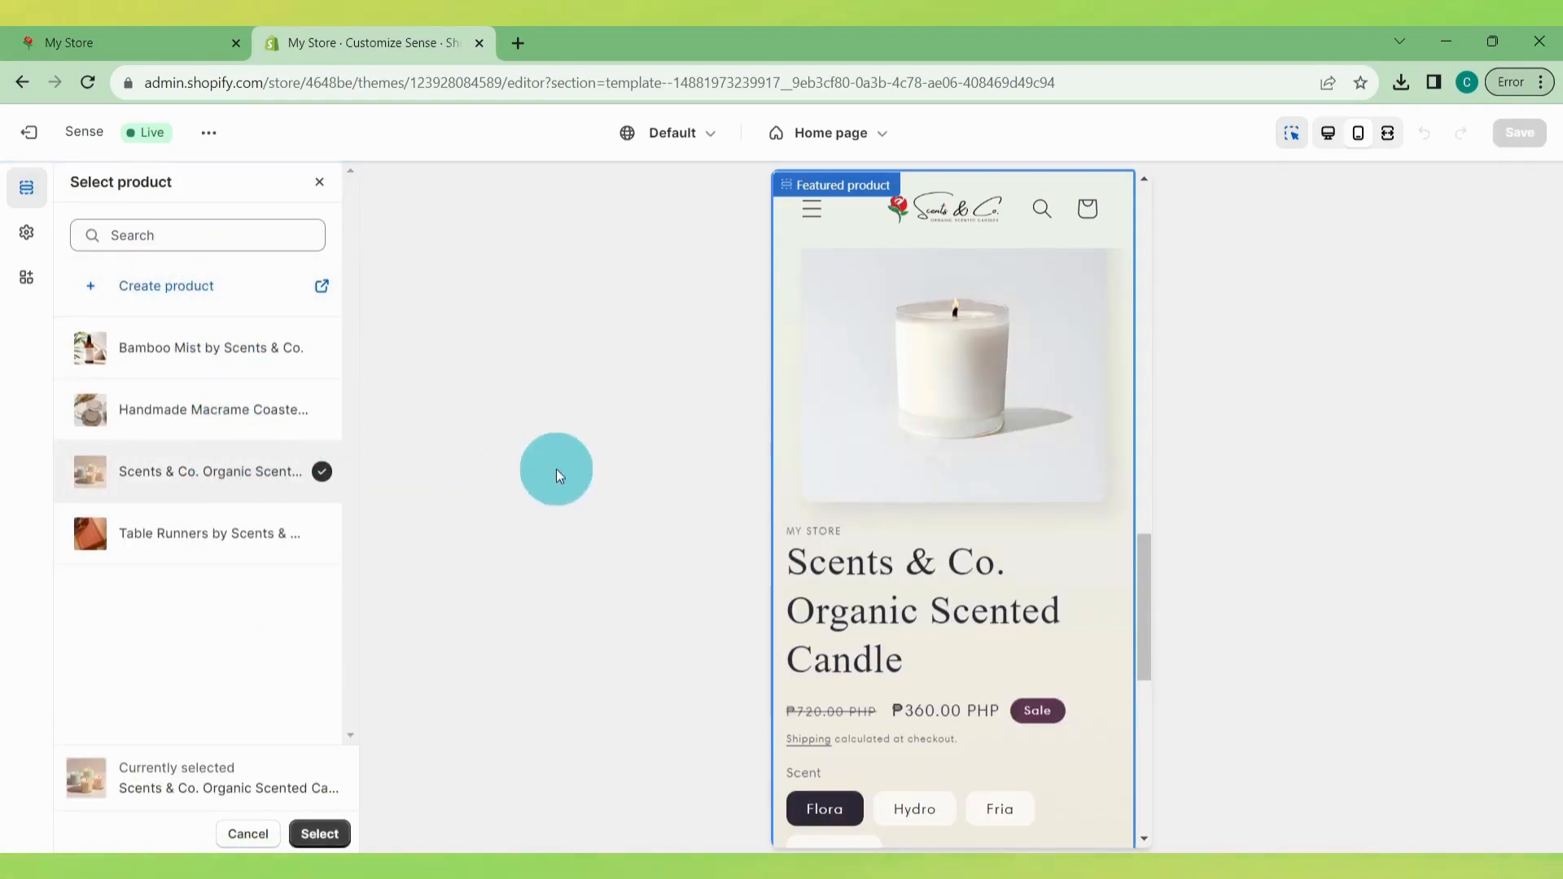
Step: Place the Featured product section above Featured collection, check the home page in the desktop preview and save the theme
{"action": "left_click_drag", "start_coordinate": [1143, 496], "coordinate": [1120, 270]}
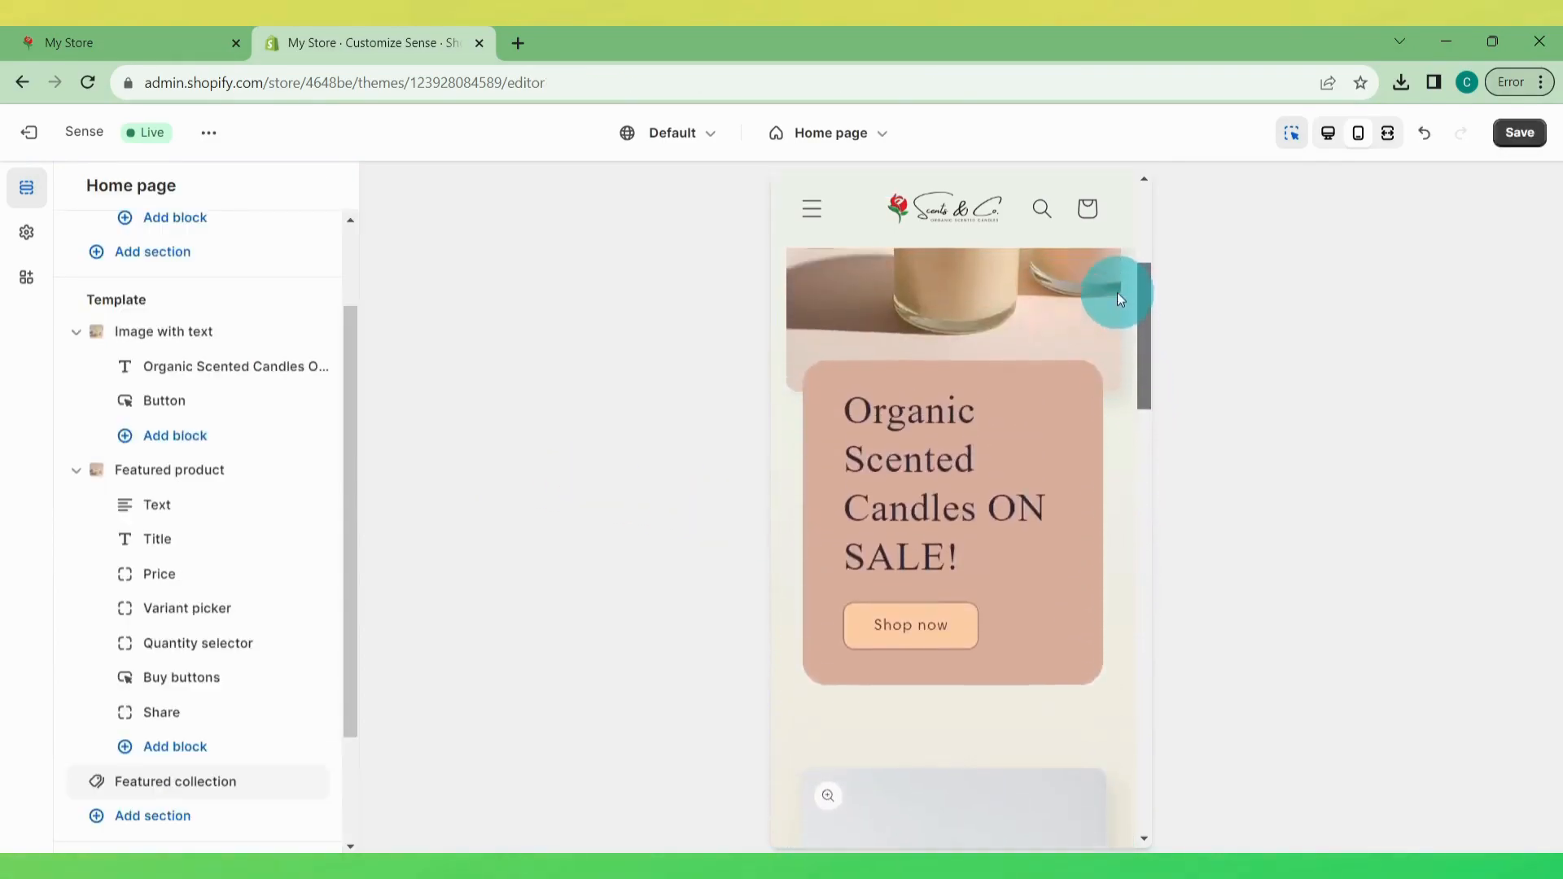
{"action": "left_click", "coordinate": [1327, 133]}
{"action": "left_click_drag", "start_coordinate": [1543, 290], "coordinate": [1541, 454]}
{"action": "left_click", "coordinate": [1526, 144]}
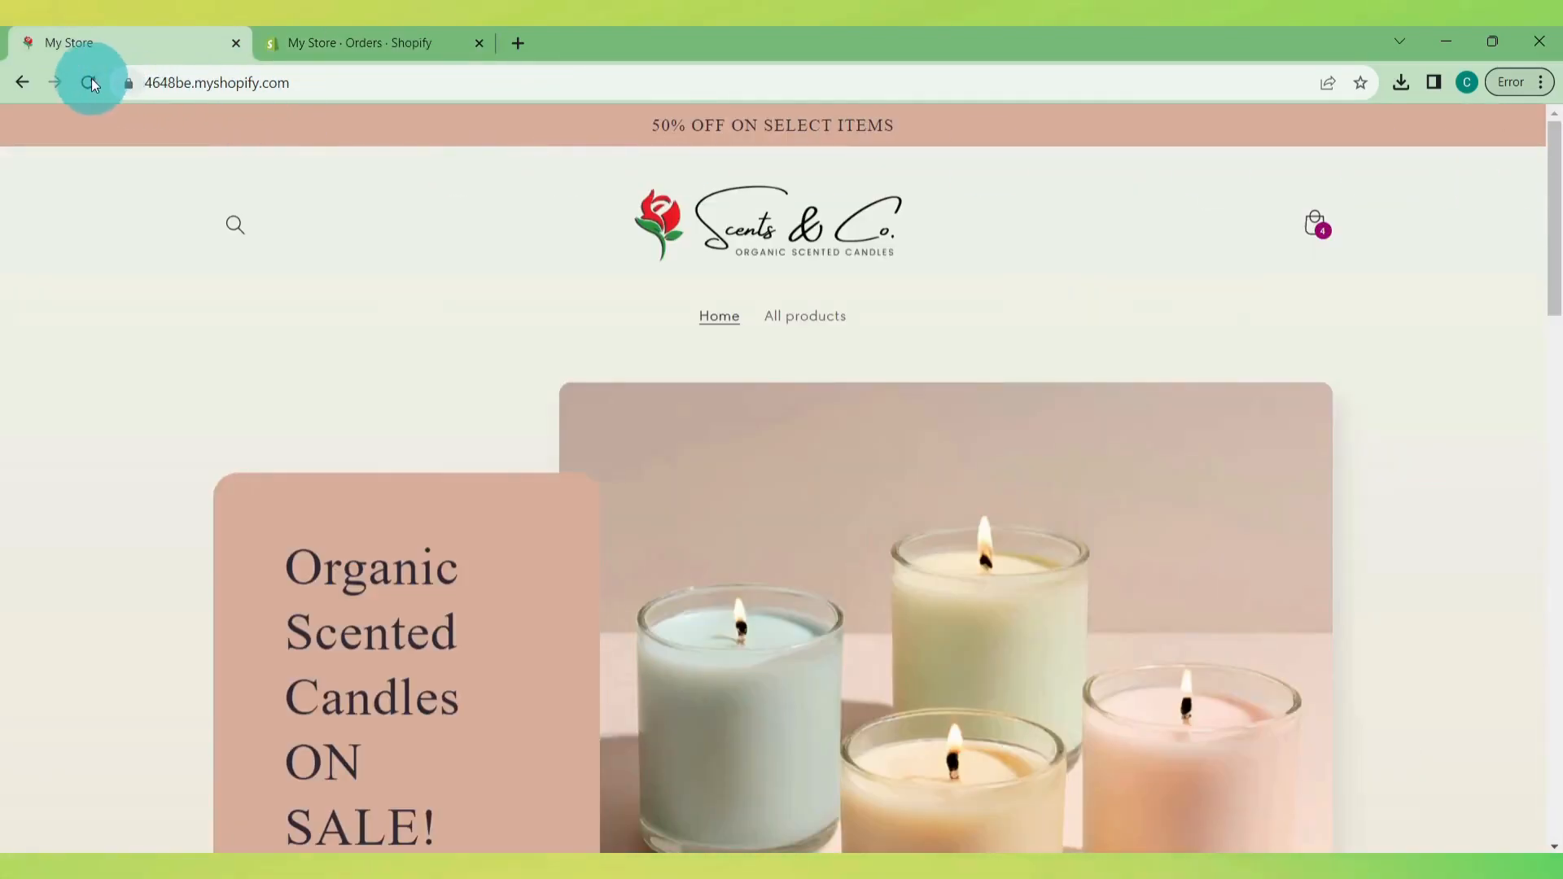
Step: Reload the live storefront and review its home page and the All products page
{"action": "left_click", "coordinate": [89, 83]}
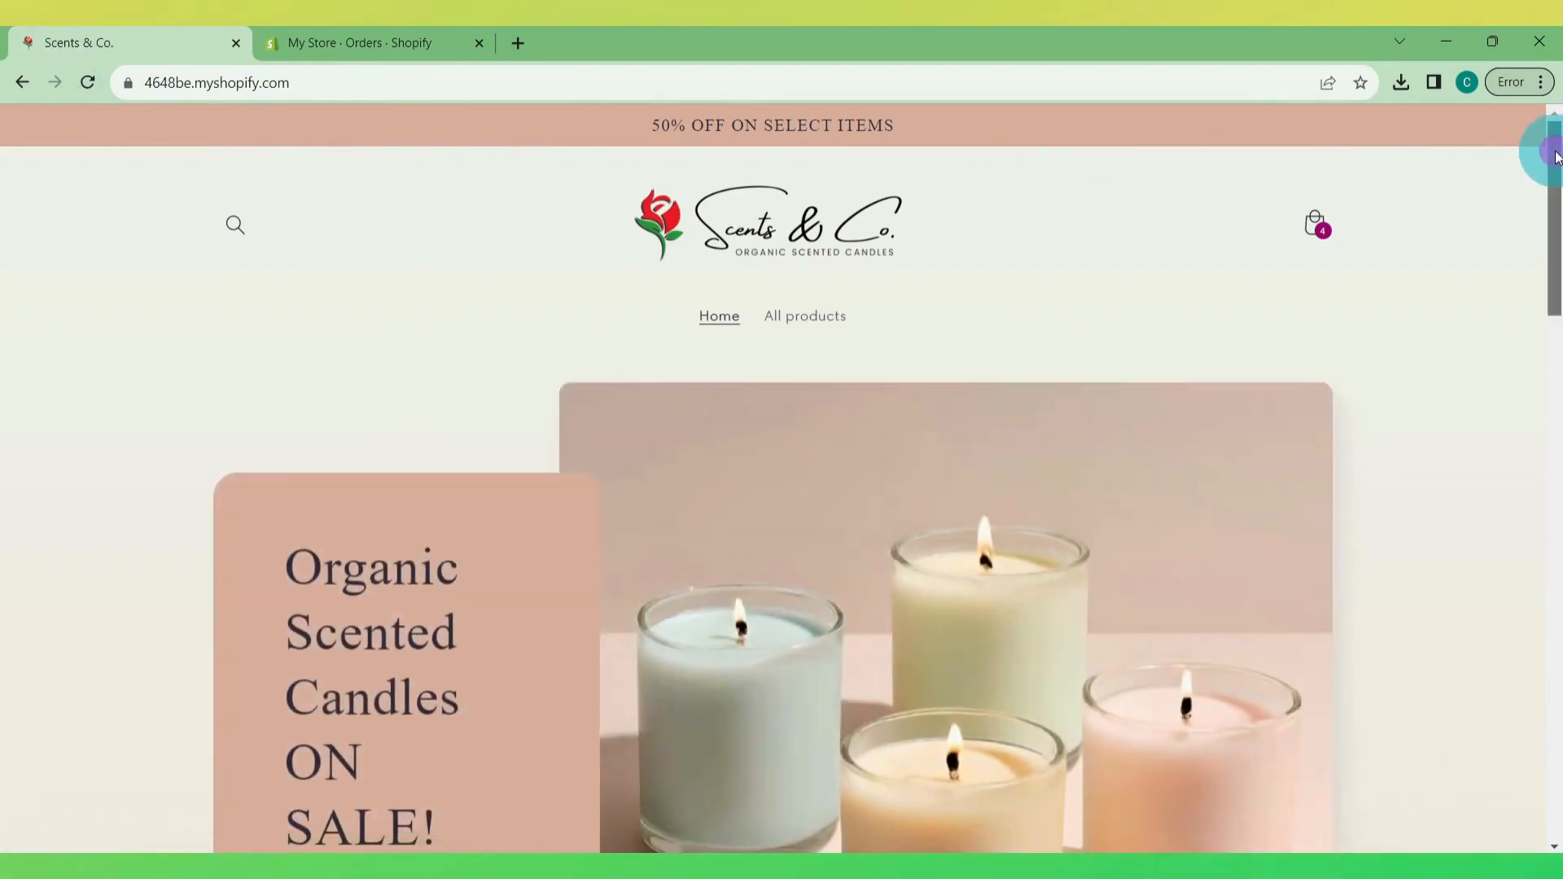
{"action": "mouse_move", "coordinate": [1543, 159]}
{"action": "left_mouse_down"}
{"action": "mouse_move", "coordinate": [1559, 370]}
{"action": "mouse_move", "coordinate": [1545, 698]}
{"action": "mouse_move", "coordinate": [1532, 137]}
{"action": "left_mouse_up"}
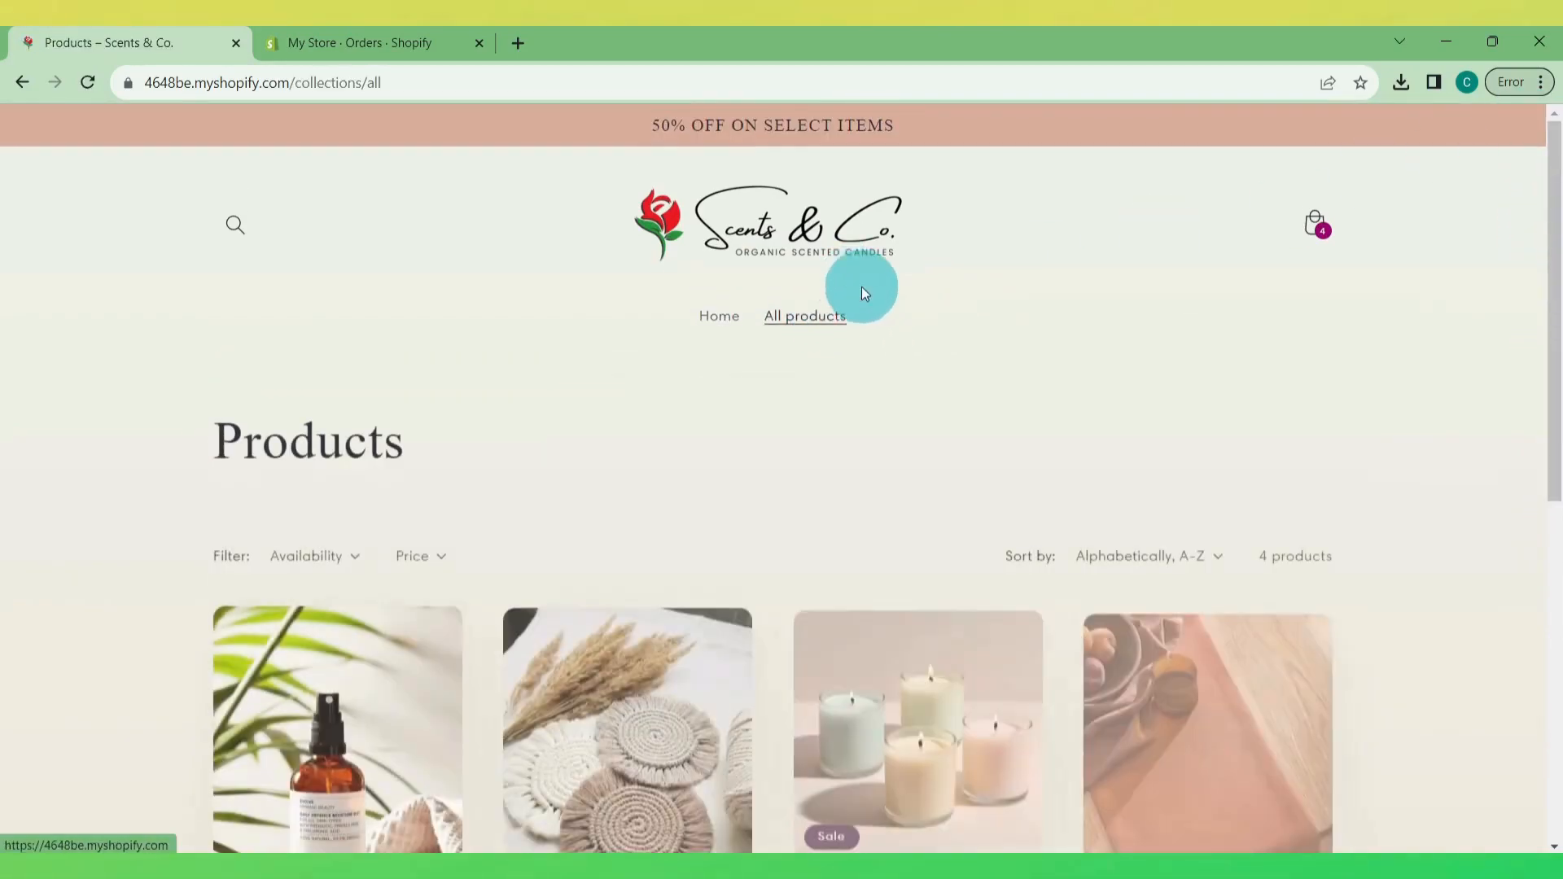
{"action": "mouse_move", "coordinate": [1545, 209]}
{"action": "left_mouse_down"}
{"action": "mouse_move", "coordinate": [1547, 540]}
{"action": "mouse_move", "coordinate": [1542, 204]}
{"action": "left_mouse_up"}
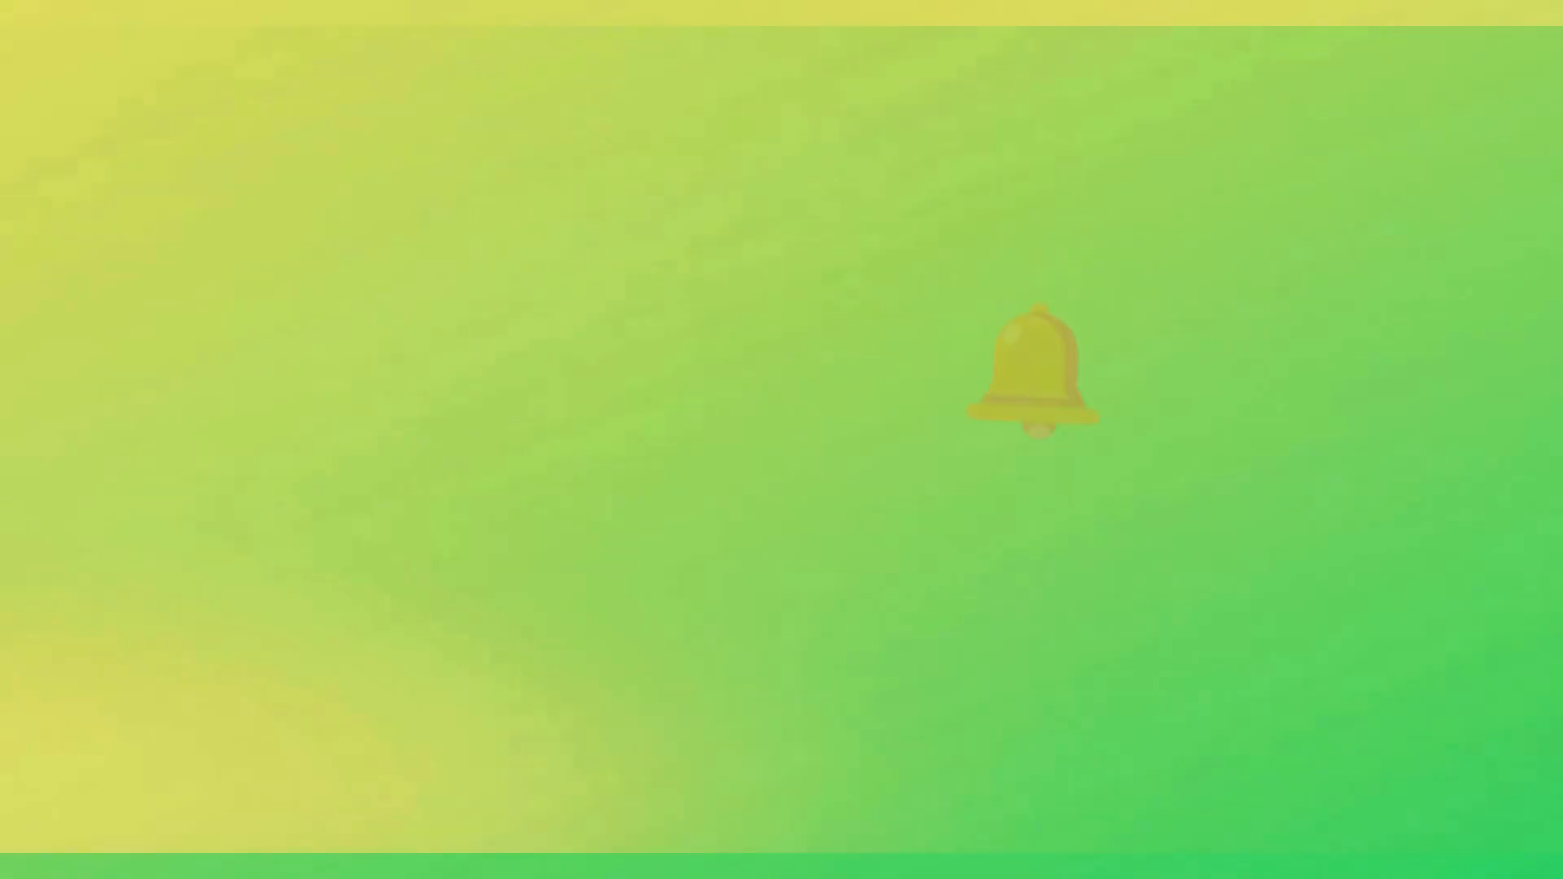